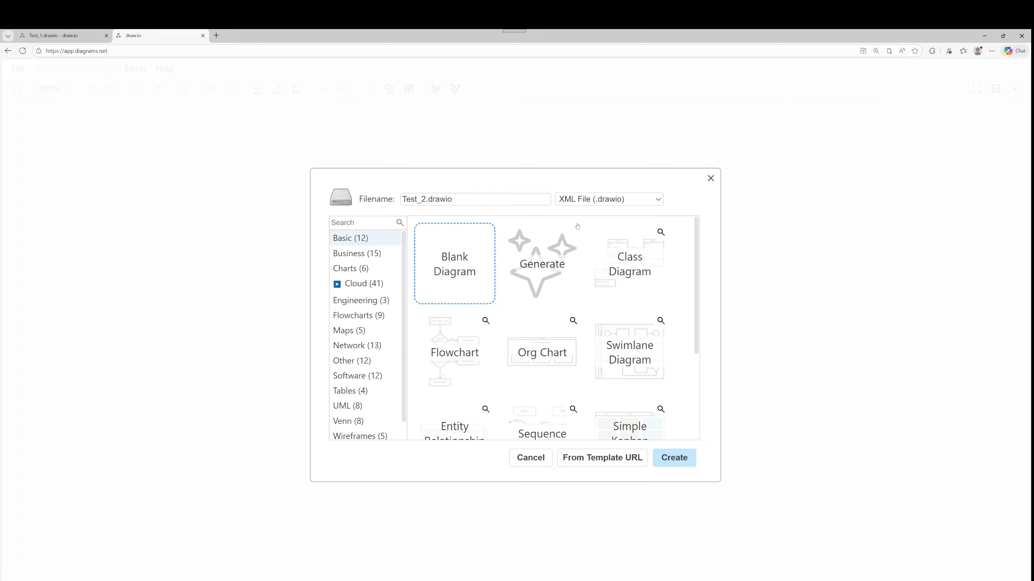
# Step: Create a blank diagram in XML File (.drawio) format and save it on the Desktop as Test2
pyautogui.click(606, 201)
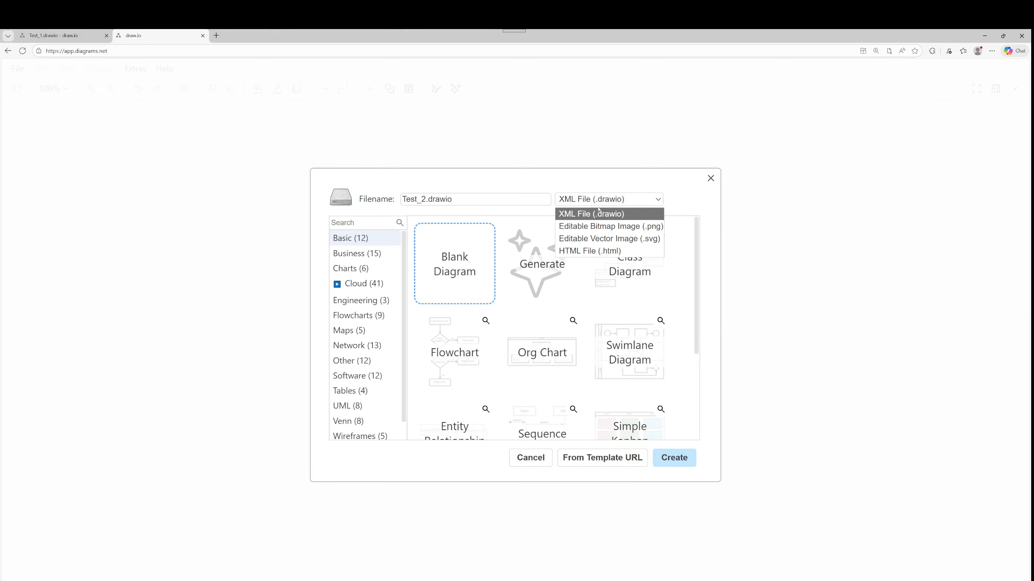
pyautogui.click(576, 216)
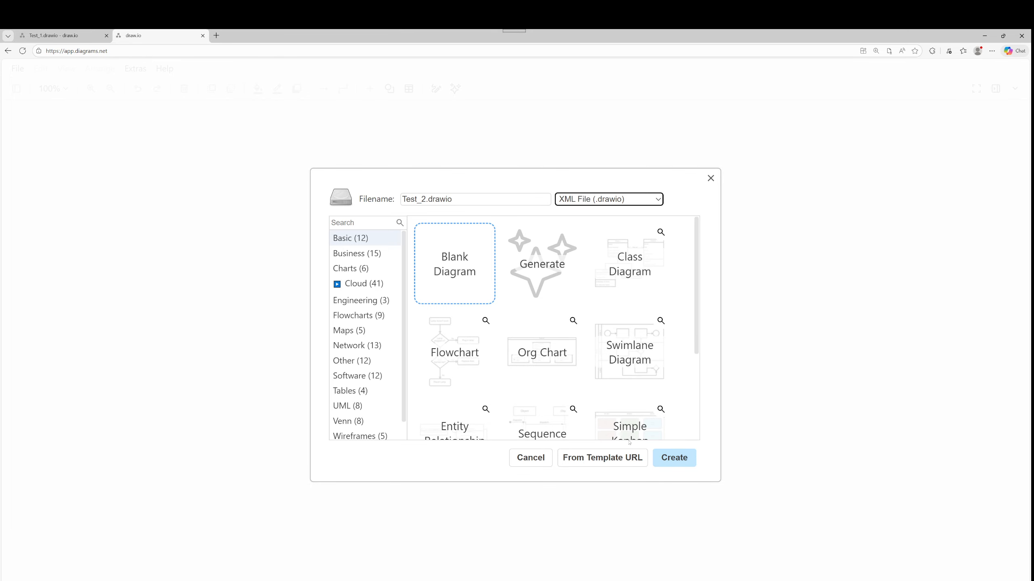
pyautogui.click(673, 463)
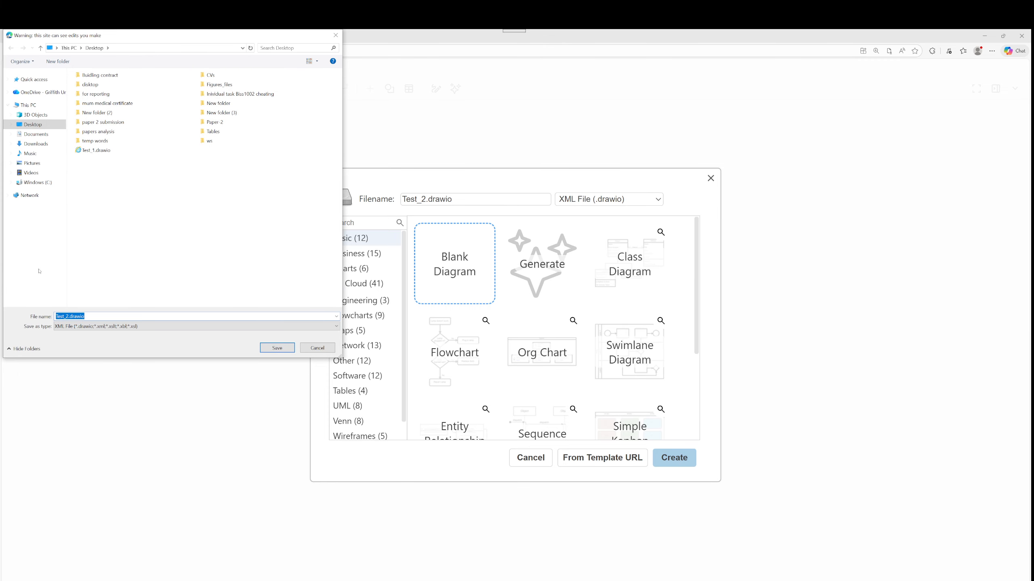
pyautogui.click(52, 182)
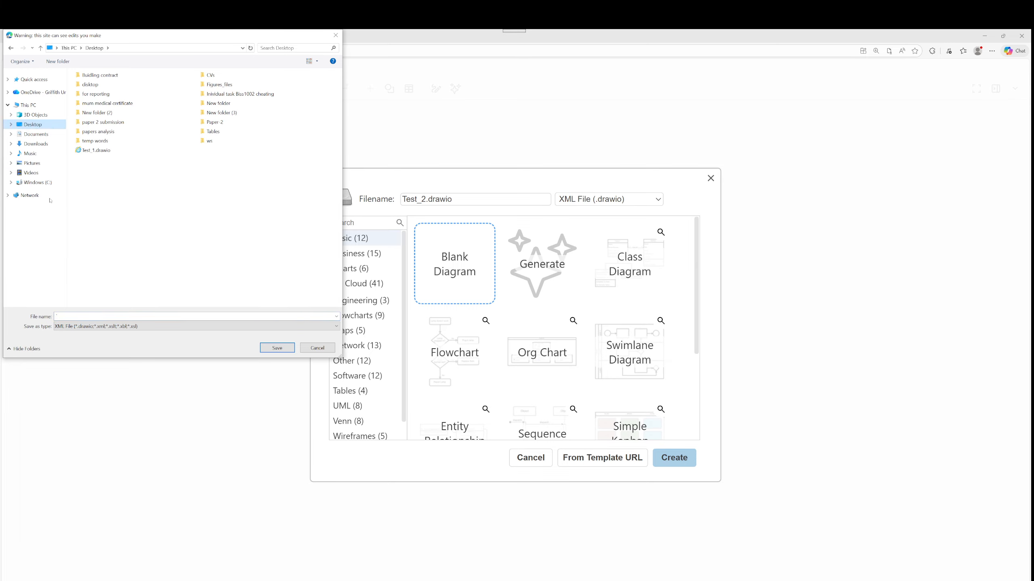
pyautogui.click(78, 316)
pyautogui.write('Test')
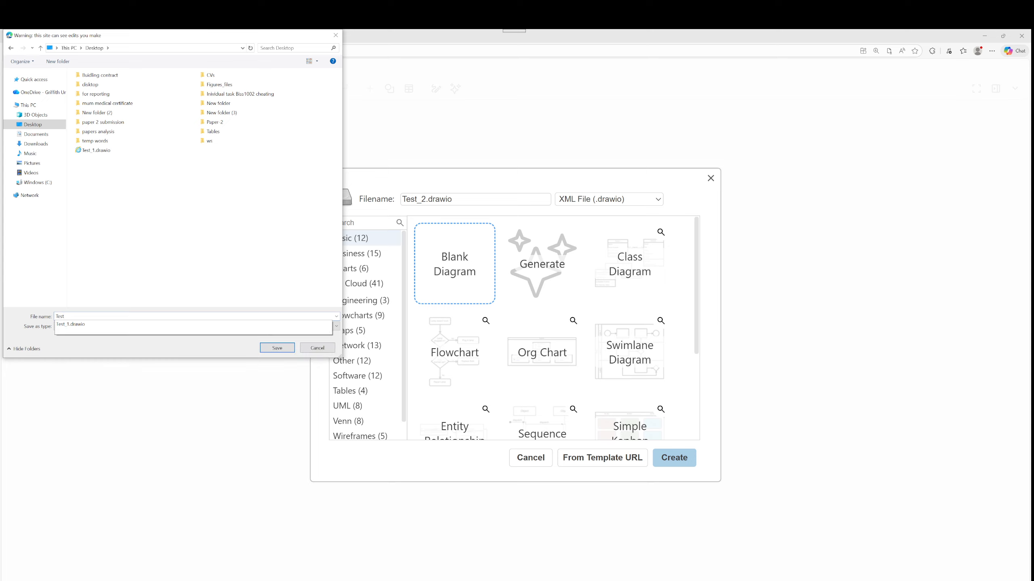
pyautogui.write('2')
pyautogui.click(285, 351)
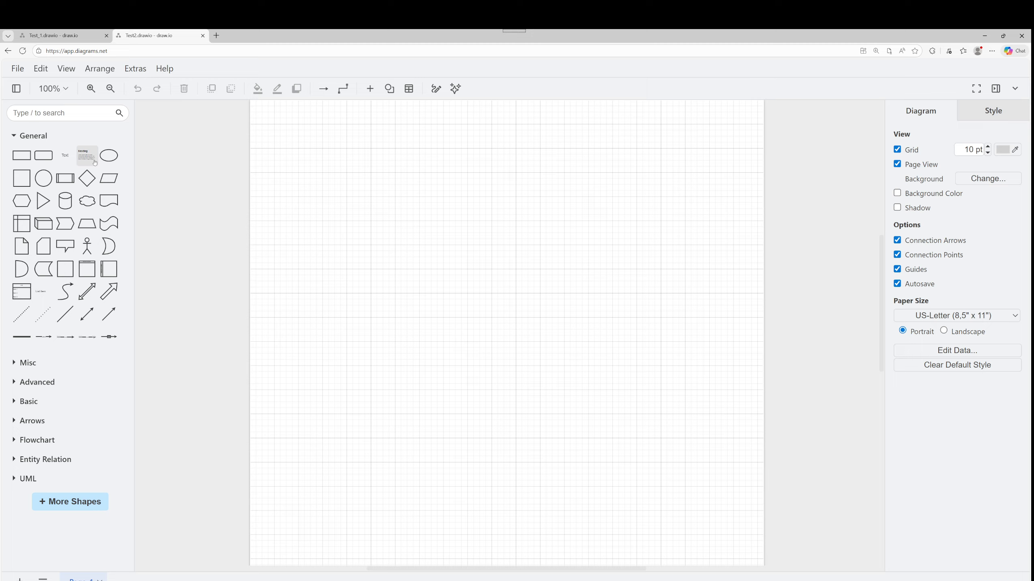
# Step: Examine the file types offered for saving a copy of the diagram, and leave without saving
pyautogui.click(10, 71)
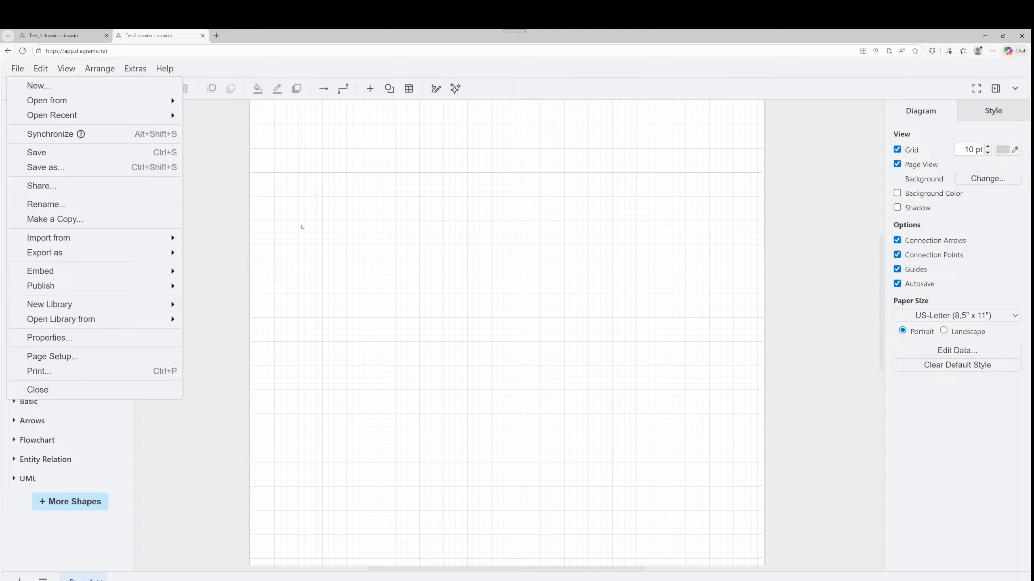
pyautogui.click(99, 167)
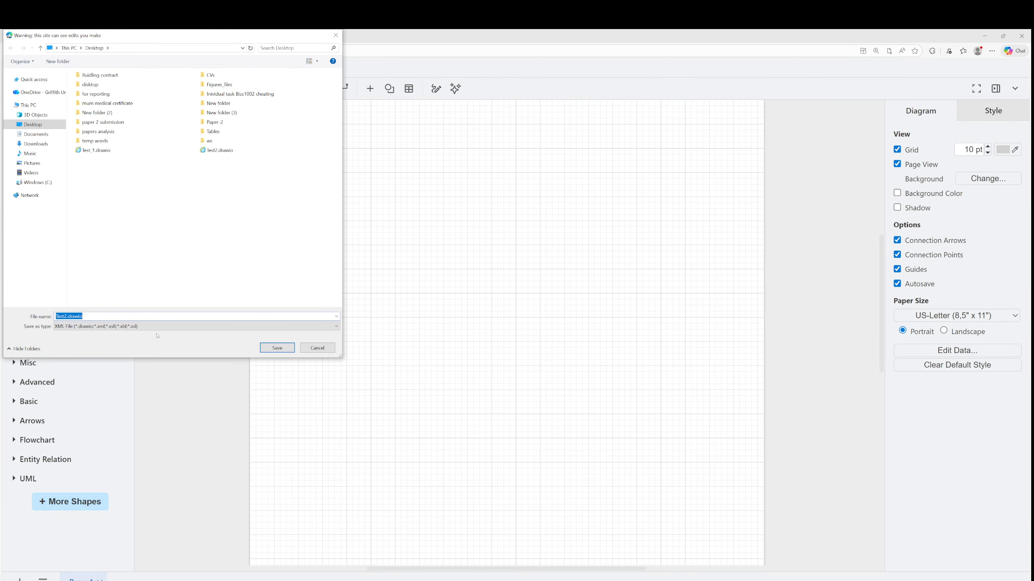
pyautogui.click(158, 326)
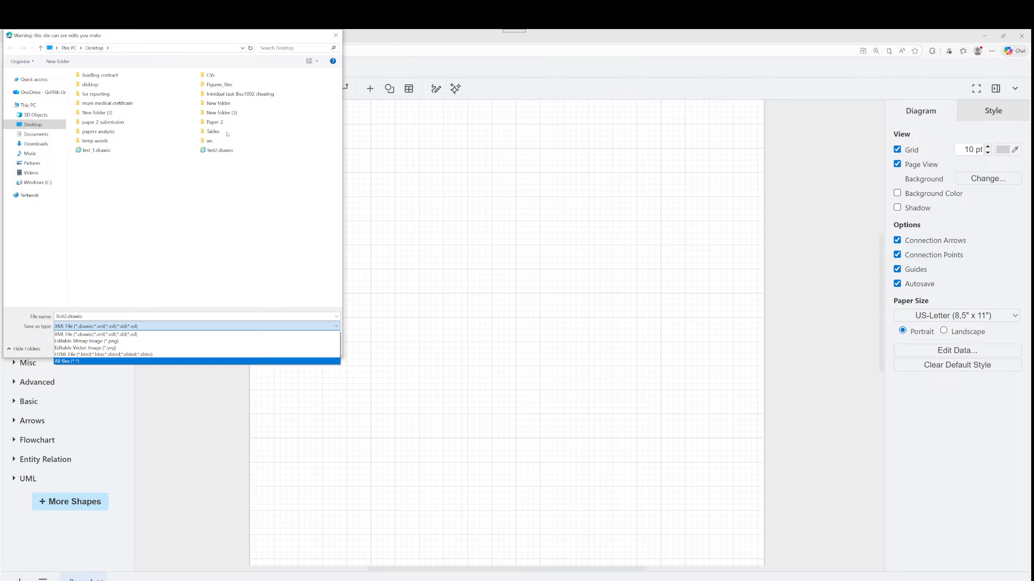
pyautogui.click(336, 35)
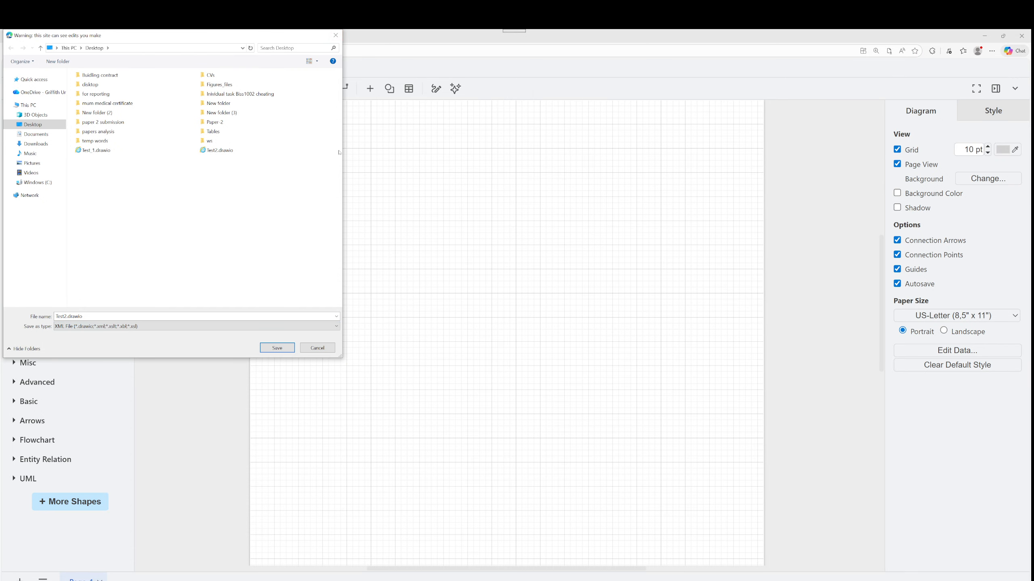
pyautogui.click(318, 348)
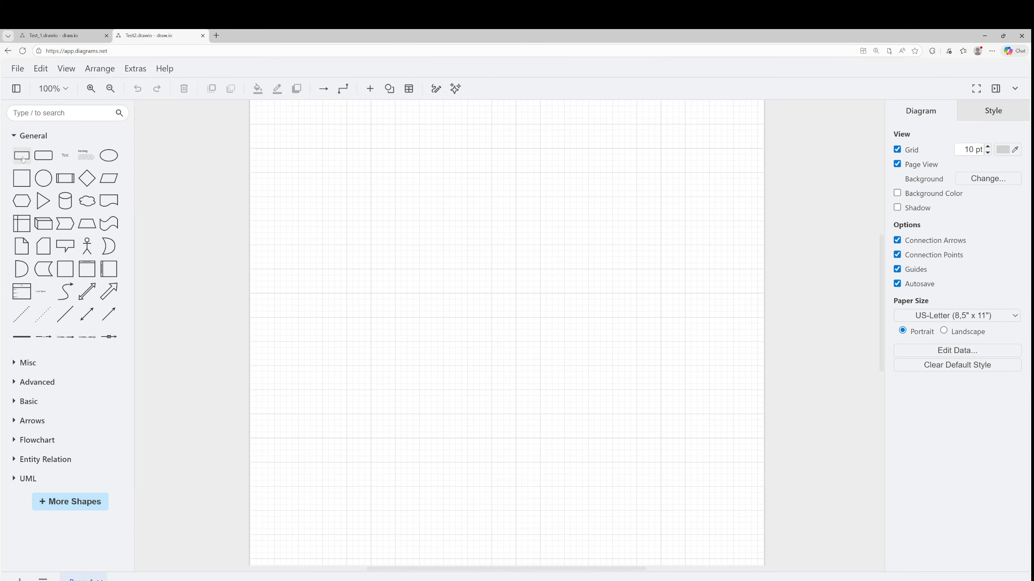
# Step: Collapse the General shapes and expand the Entity Relation shape library
pyautogui.moveTo(22, 155)
pyautogui.mouseDown()
pyautogui.moveTo(419, 195)
pyautogui.moveTo(13, 158)
pyautogui.mouseUp()
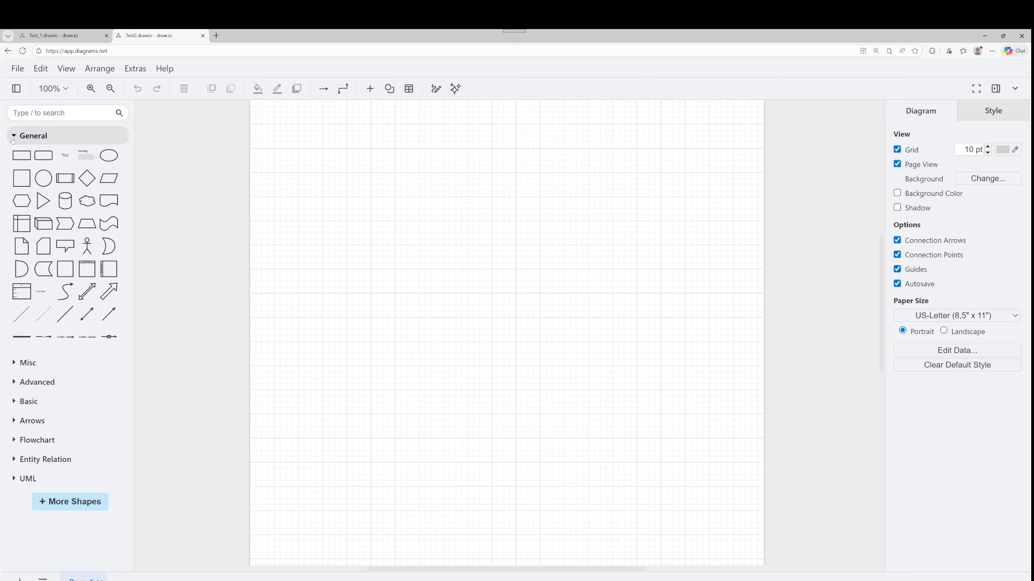
pyautogui.click(28, 135)
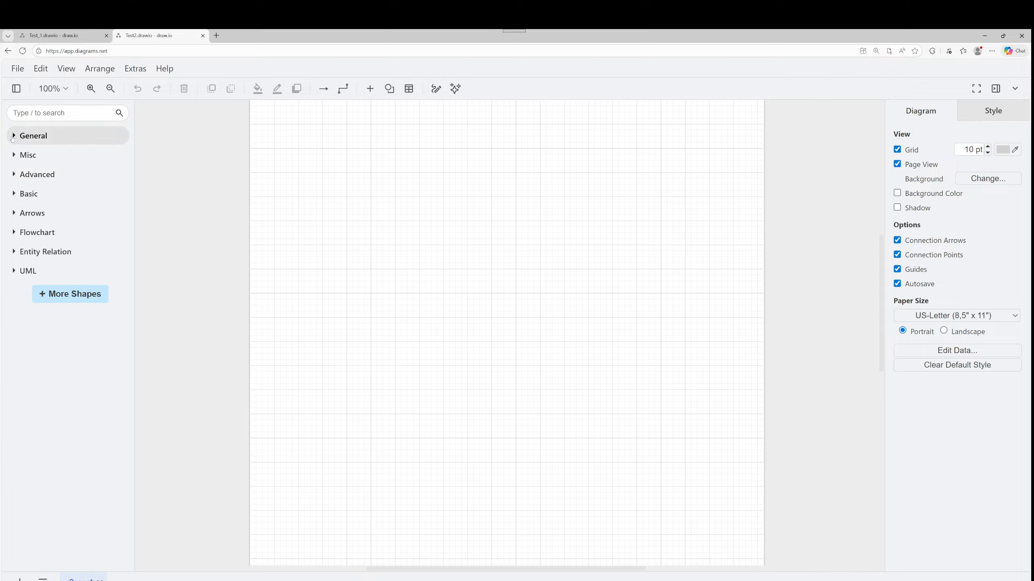
pyautogui.click(13, 252)
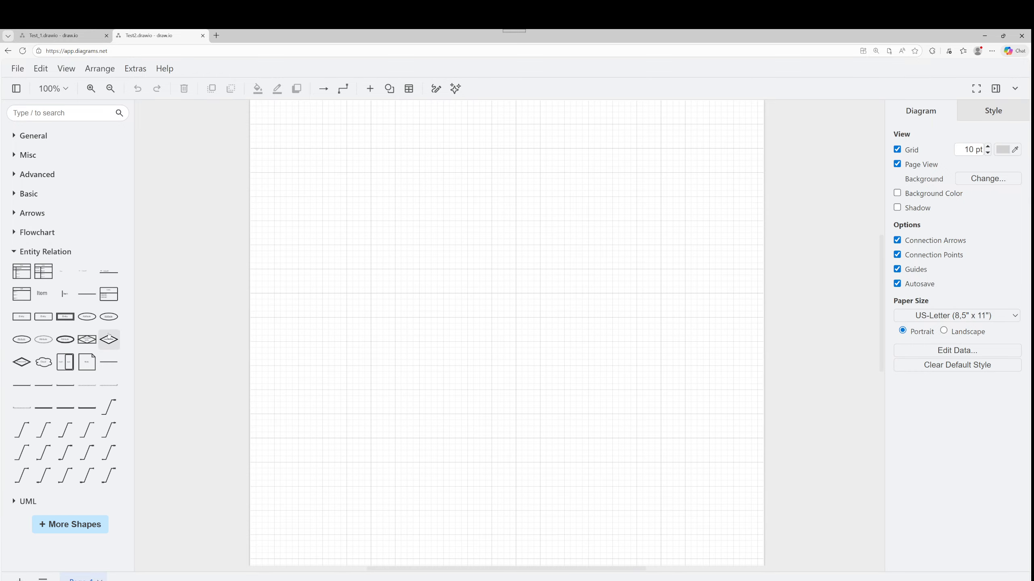
pyautogui.moveTo(68, 328)
pyautogui.moveTo(22, 277)
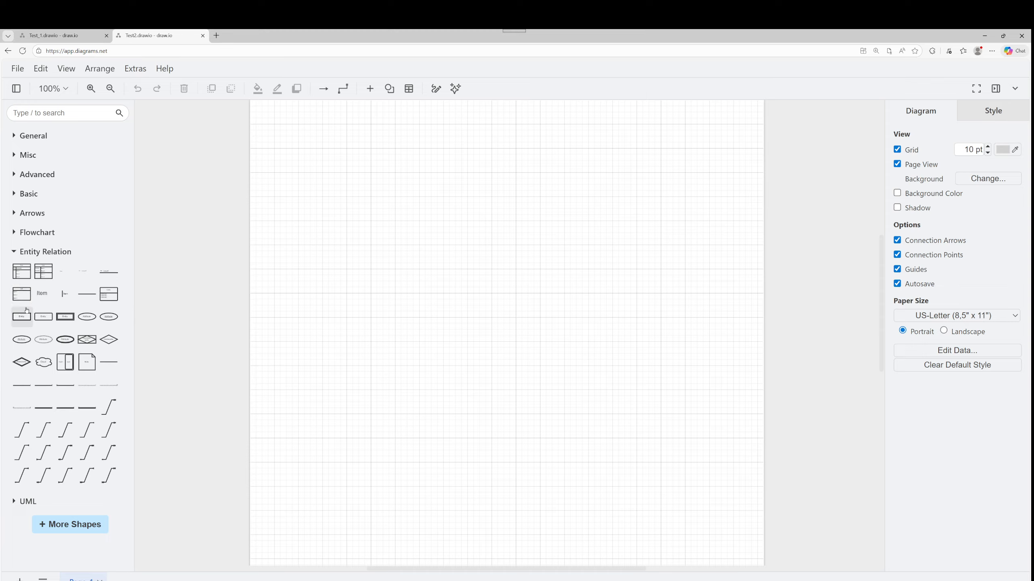
pyautogui.moveTo(24, 315)
pyautogui.moveTo(111, 297)
# Step: Paste the vehicle ER diagram with its seven tables onto the page as a reference
pyautogui.click(458, 181)
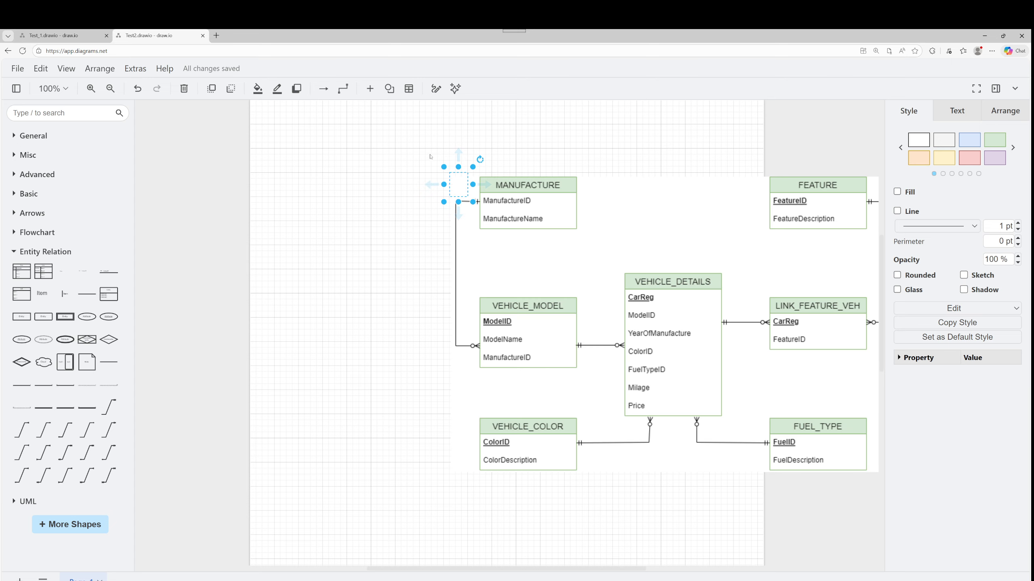
pyautogui.hotkey('ctrl', 'z')
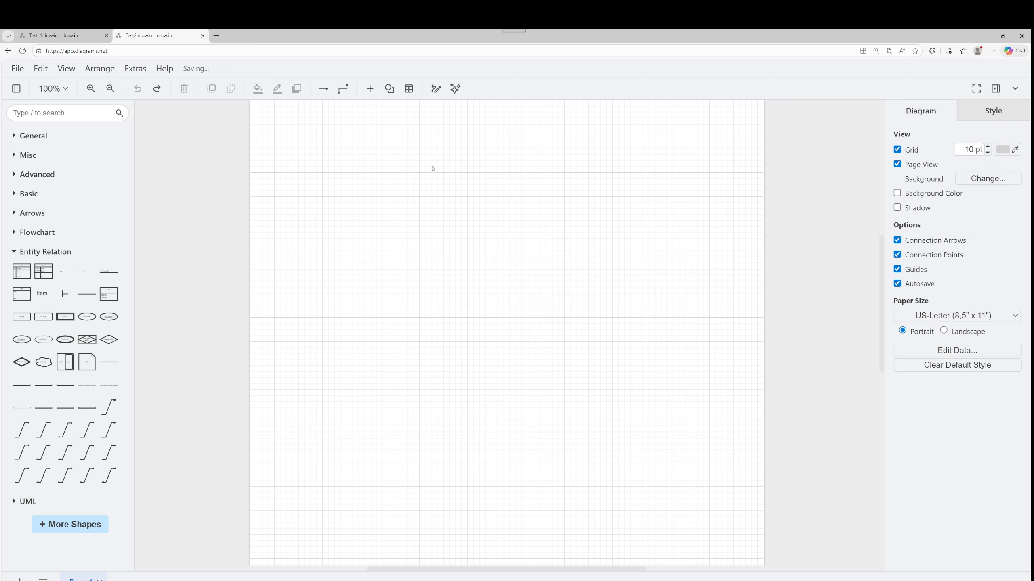
pyautogui.hotkey('ctrl', 'y')
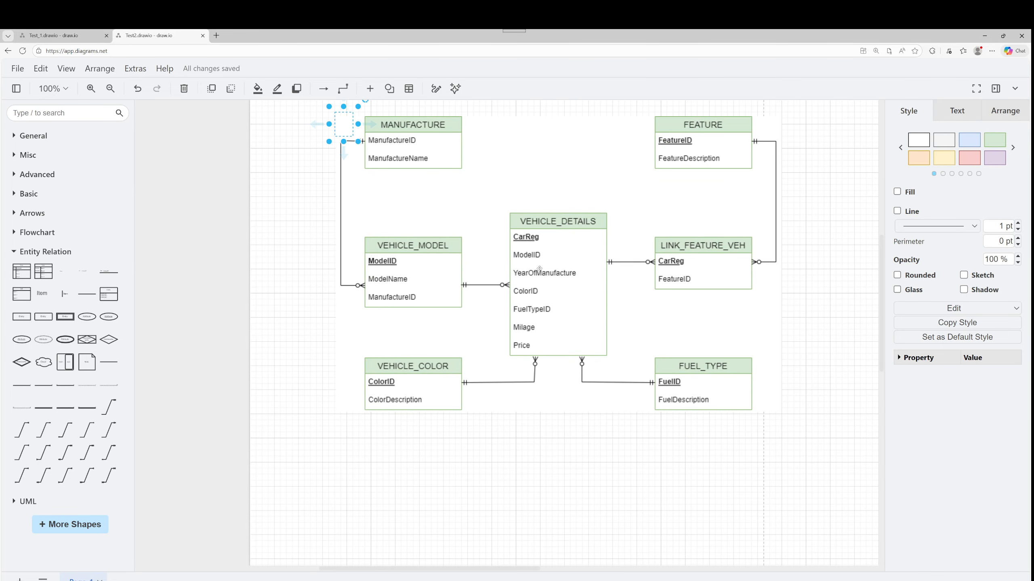
pyautogui.click(319, 176)
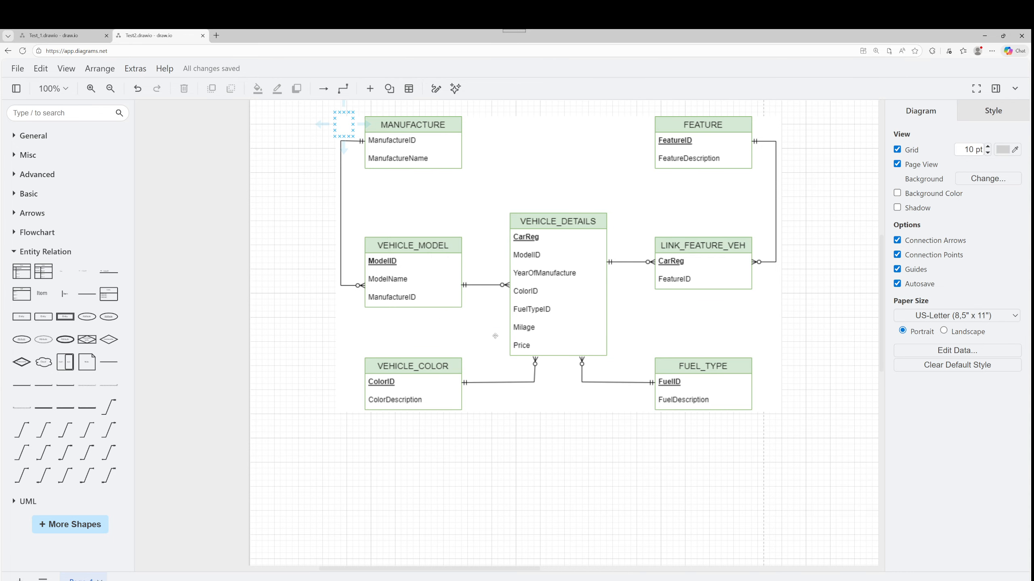
# Step: Place an Entity shape with an attribute list below the reference's VEHICLE_COLOR table
pyautogui.scroll(-2, 534, 350)
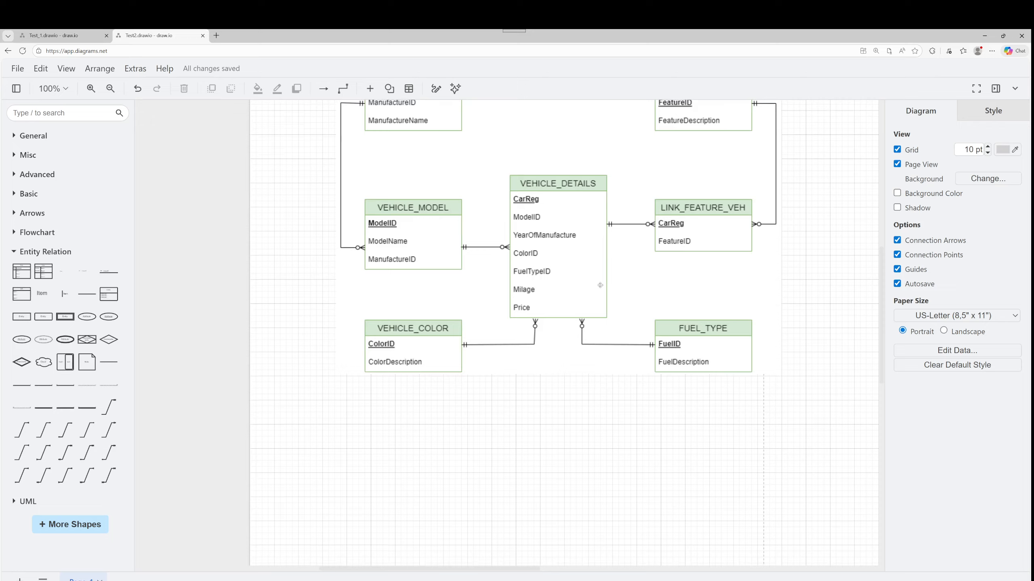
pyautogui.scroll(2, 600, 284)
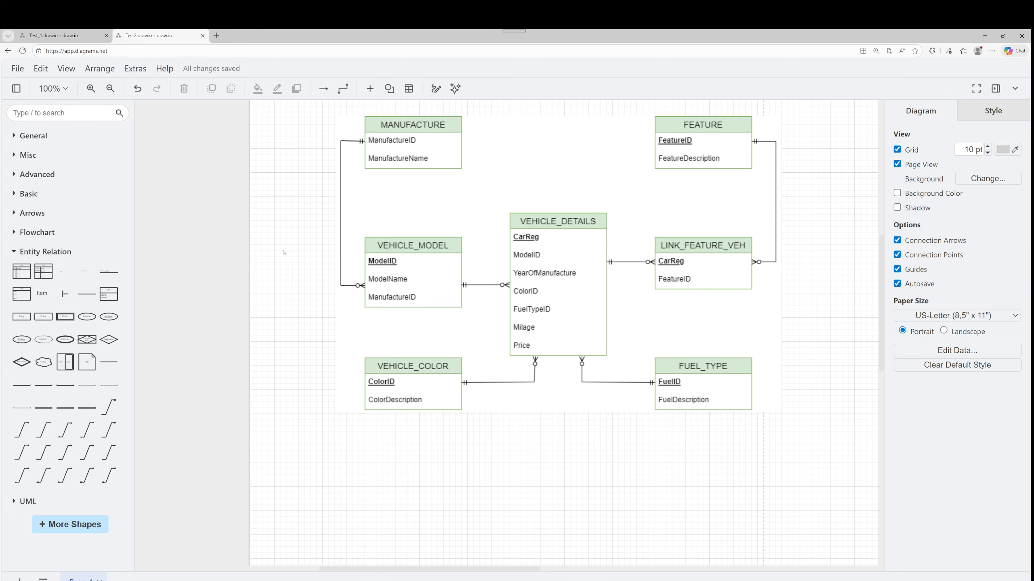
pyautogui.moveTo(109, 299); pyautogui.dragTo(350, 452)
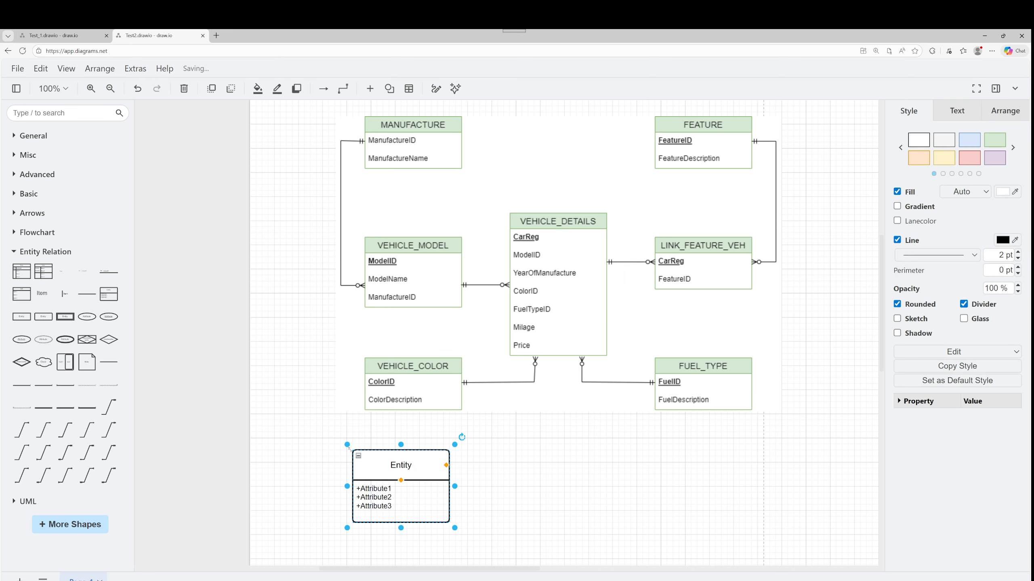
pyautogui.moveTo(16, 269); pyautogui.dragTo(730, 464)
pyautogui.scroll(-3, 733, 447)
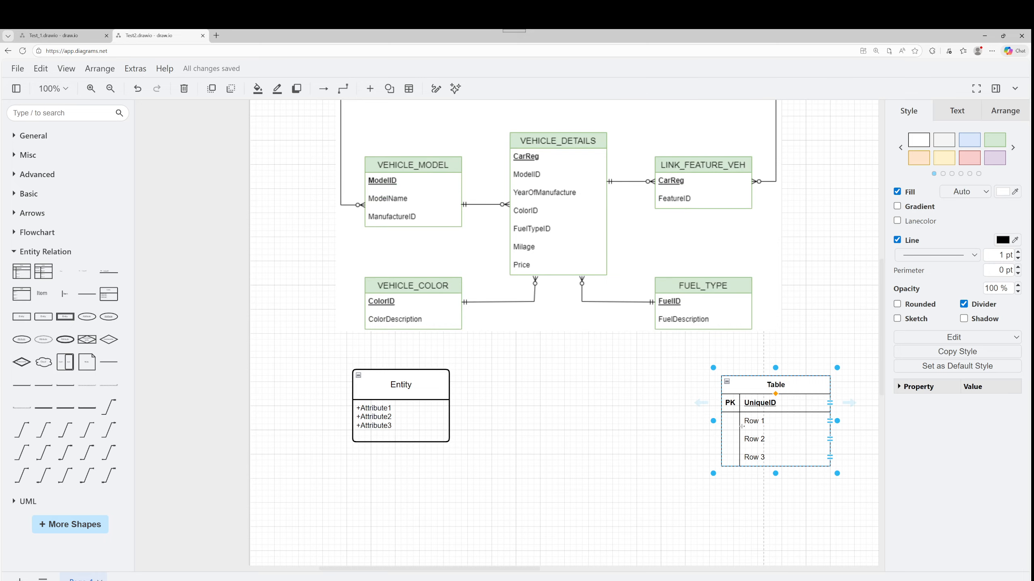
pyautogui.hotkey('ctrl', 'z')
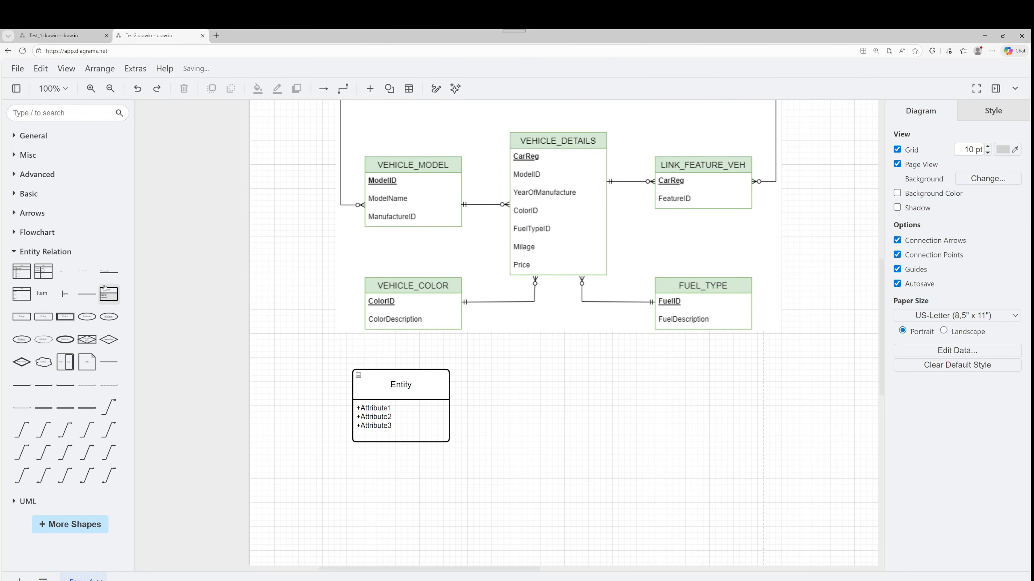
# Step: Add a second Entity shape below the FUEL_TYPE table and duplicate both entities to form a second row underneath
pyautogui.moveTo(109, 294); pyautogui.dragTo(683, 378)
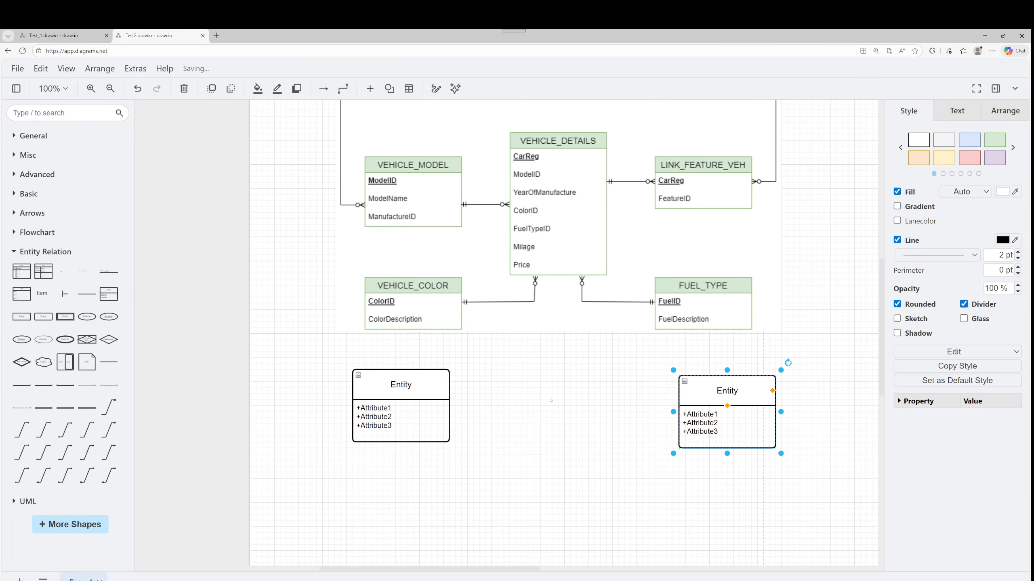
pyautogui.click(396, 372)
pyautogui.keyDown('shift'); pyautogui.click(747, 383); pyautogui.keyUp('shift')
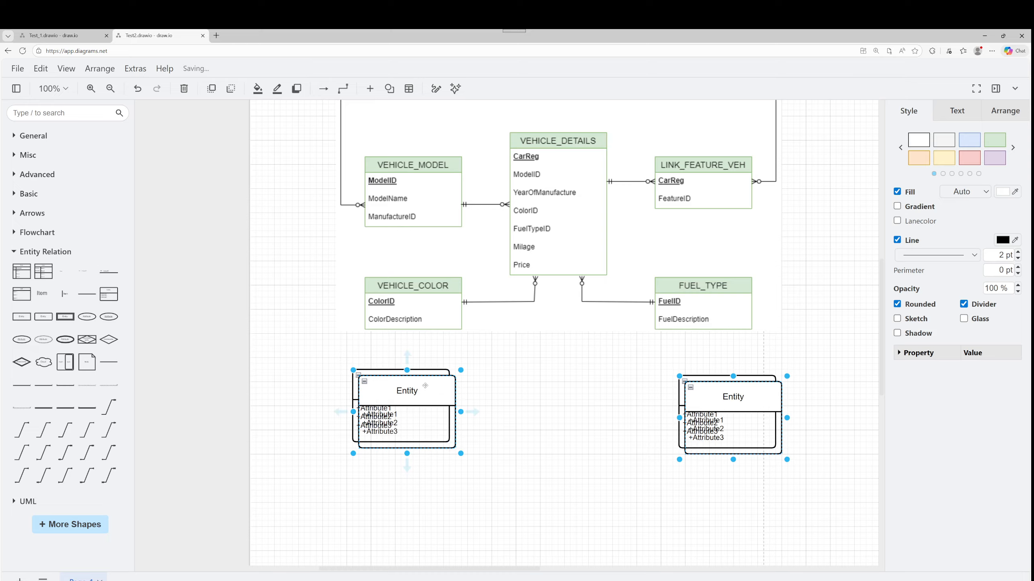
pyautogui.moveTo(422, 379); pyautogui.dragTo(420, 485)
# Step: Duplicate the second row's two entities and place the copies underneath as a third row
pyautogui.scroll(-3, 442, 440)
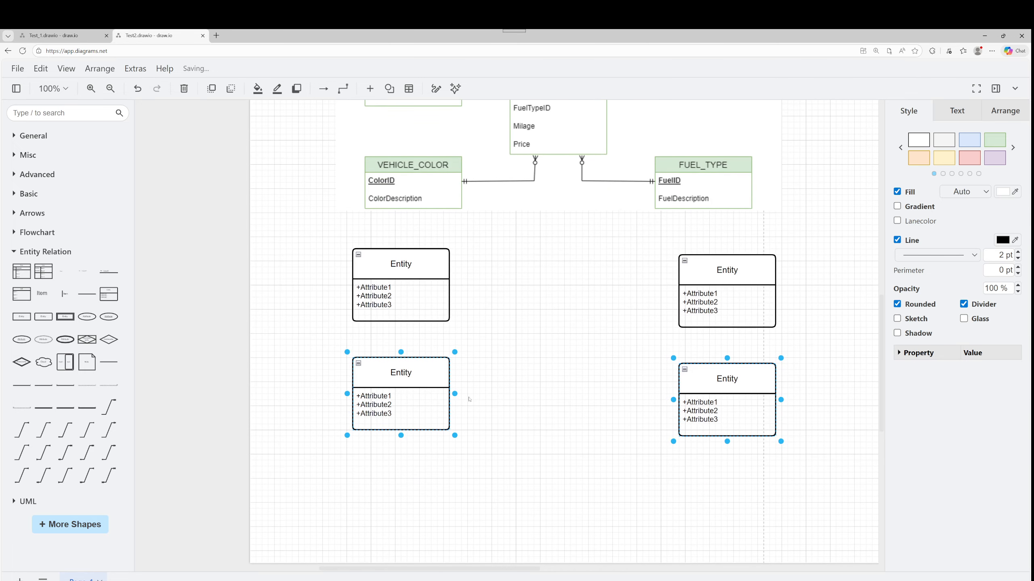
pyautogui.hotkey('ctrl', 'd')
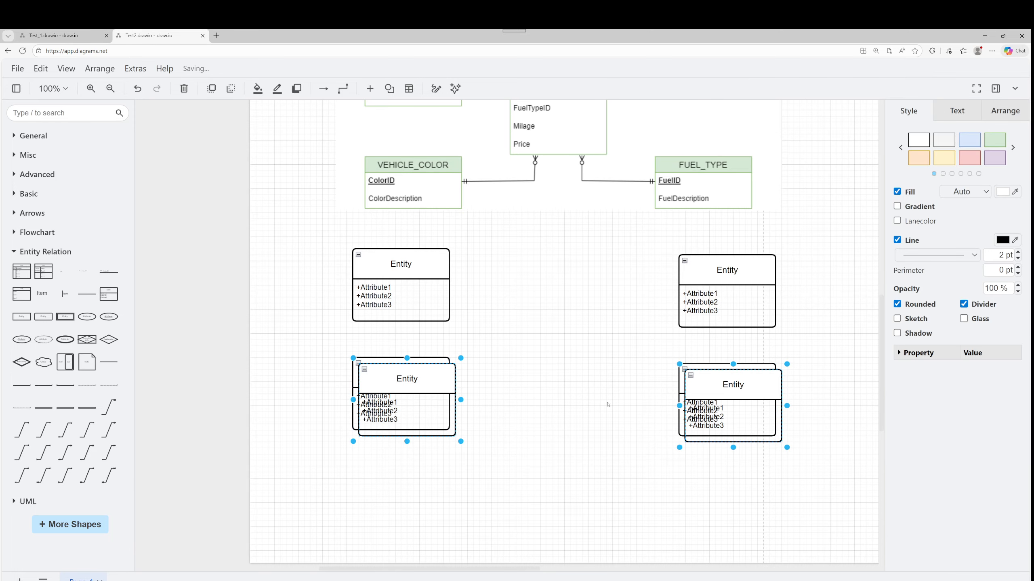
pyautogui.moveTo(431, 366); pyautogui.dragTo(423, 473)
pyautogui.click(623, 427)
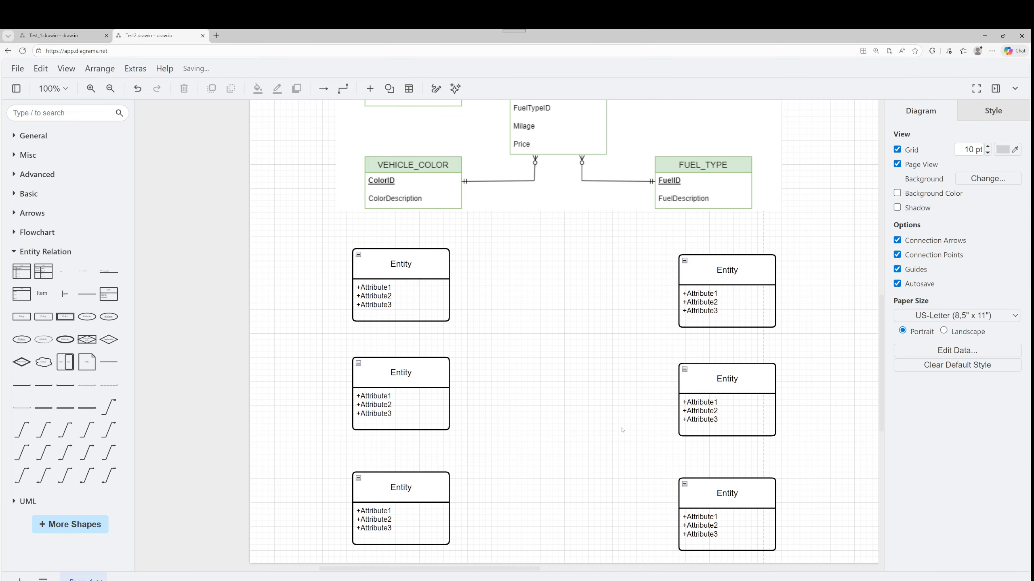
# Step: Shift the three right-column entities slightly upward to line their rows up with the left column
pyautogui.moveTo(727, 491); pyautogui.dragTo(732, 484)
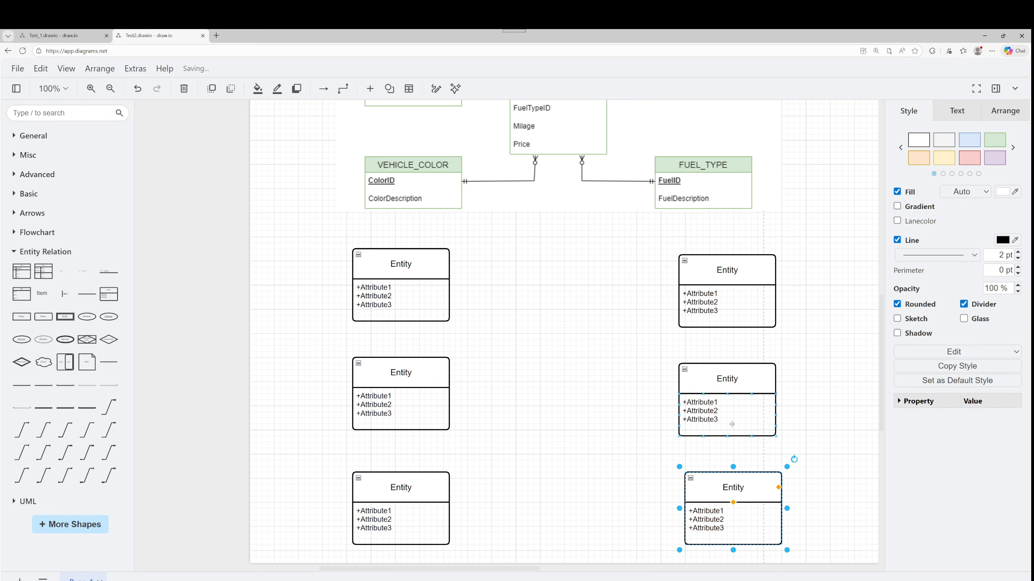
pyautogui.moveTo(743, 395); pyautogui.dragTo(742, 390)
pyautogui.moveTo(736, 292); pyautogui.dragTo(736, 280)
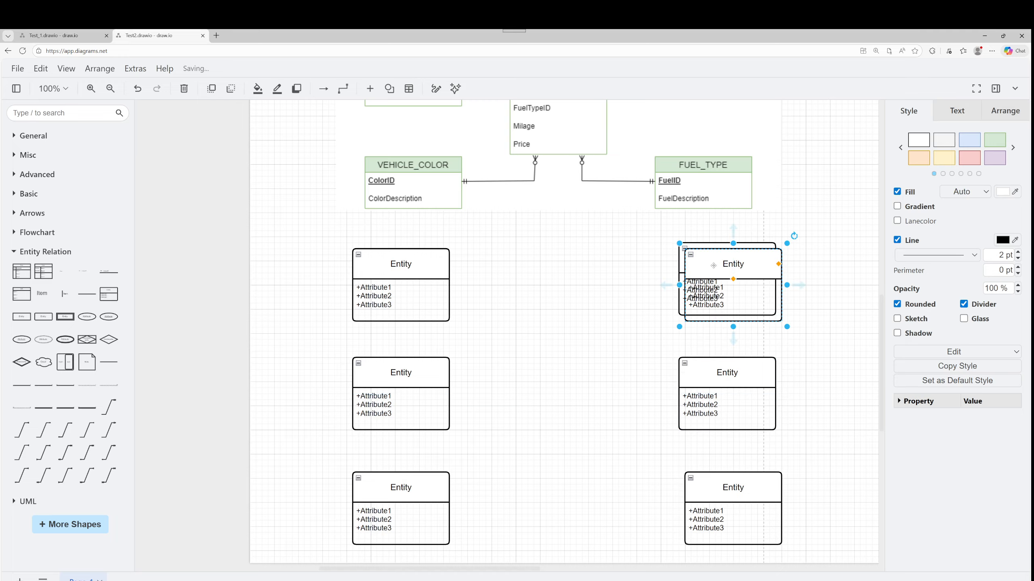
# Step: Duplicate the upper-right entity and place the copy in the gap between the two middle-row entities
pyautogui.moveTo(711, 275); pyautogui.dragTo(540, 384)
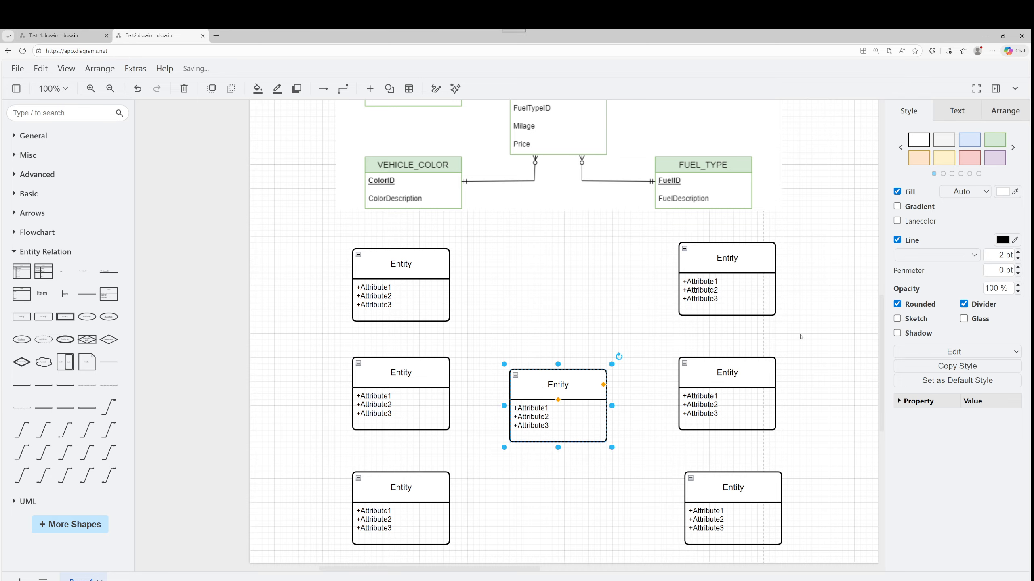
pyautogui.click(821, 319)
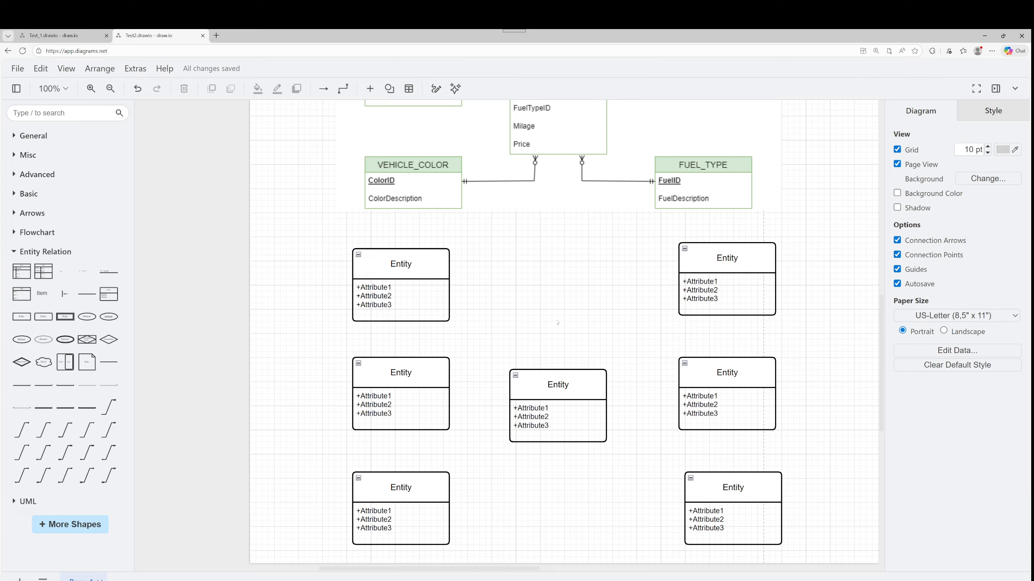
# Step: Title the upper-left entity MANUFACTURE, following the name of the matching table in the reference diagram
pyautogui.doubleClick(397, 264)
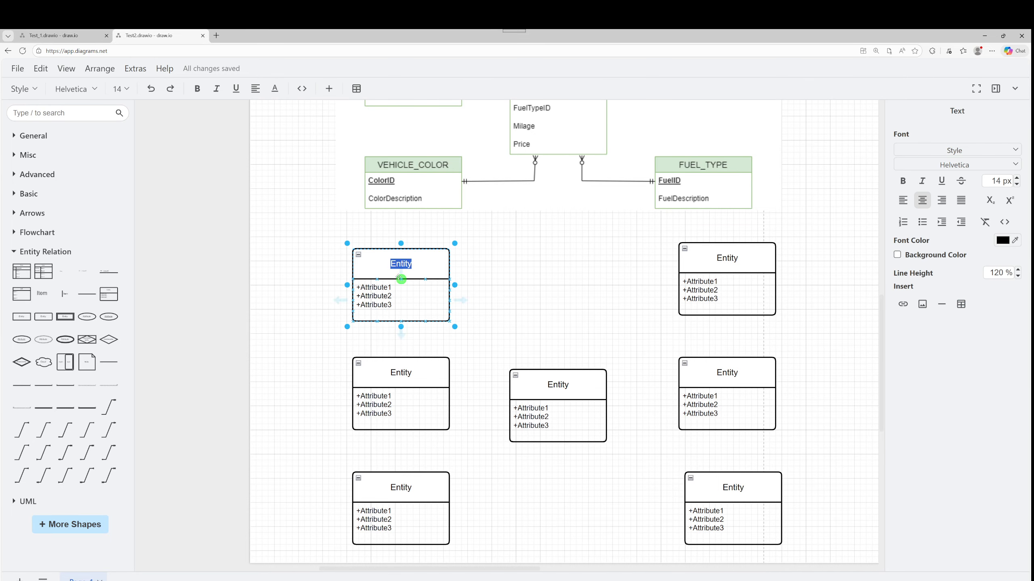
pyautogui.scroll(5, 384, 286)
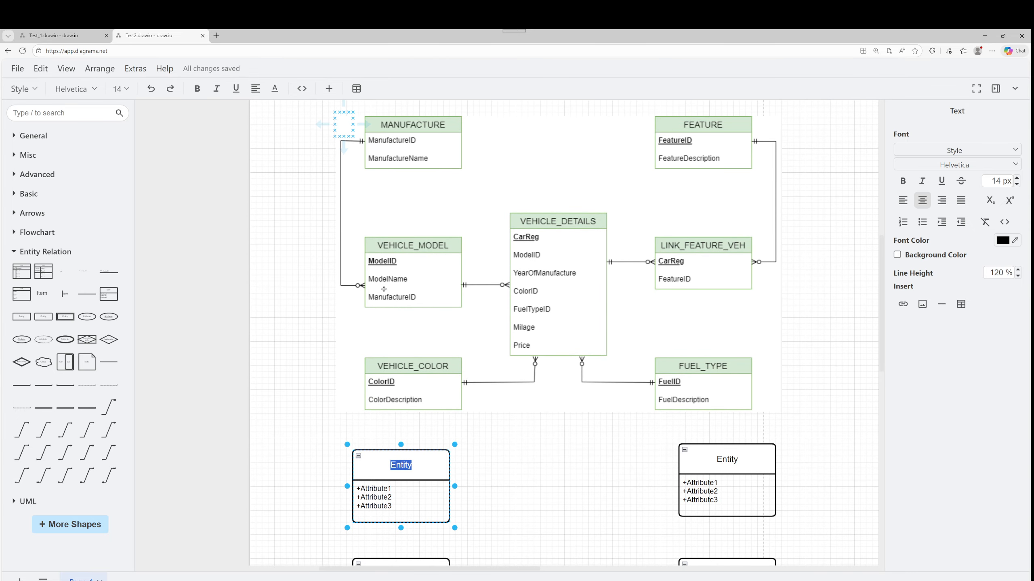
pyautogui.write('MANF')
pyautogui.press('BackSpace')
pyautogui.write('UFACTURE')
pyautogui.press('Escape')
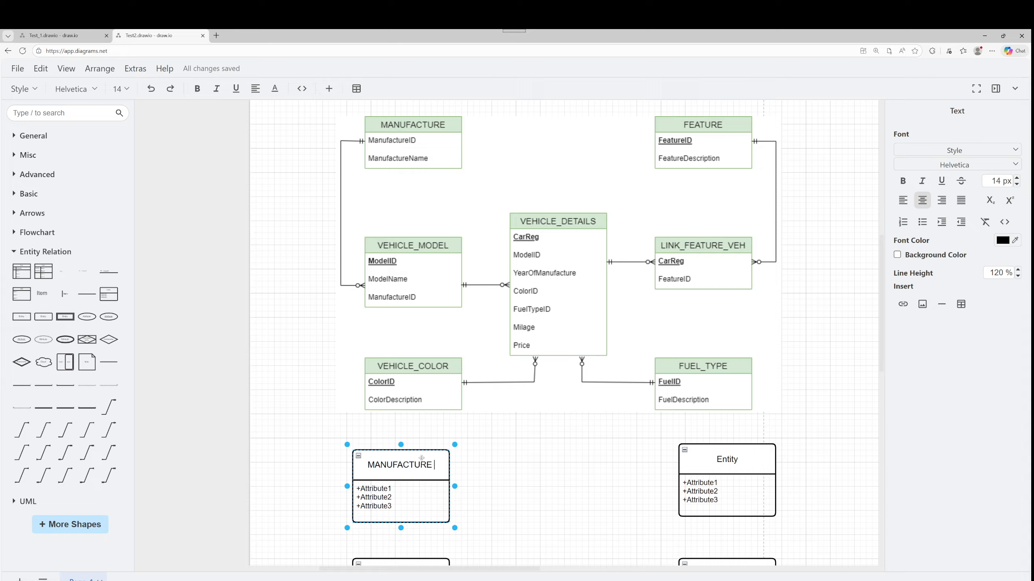
pyautogui.doubleClick(425, 454)
# Step: Replace the placeholder attributes of the MANUFACTURE entity with the single attribute ManufactureID
pyautogui.doubleClick(387, 495)
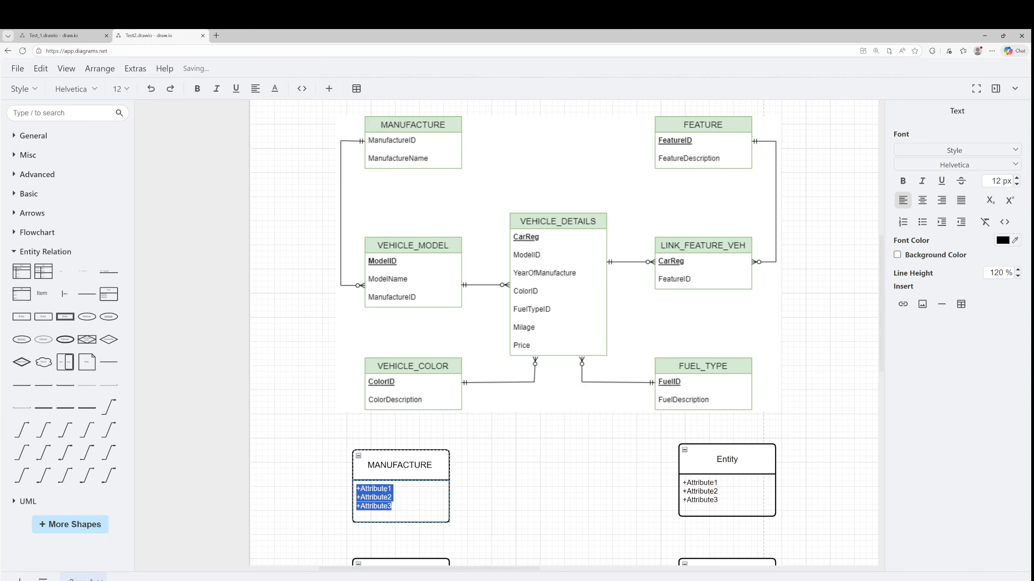
pyautogui.click(387, 489)
pyautogui.doubleClick(387, 488)
pyautogui.press('BackSpace')
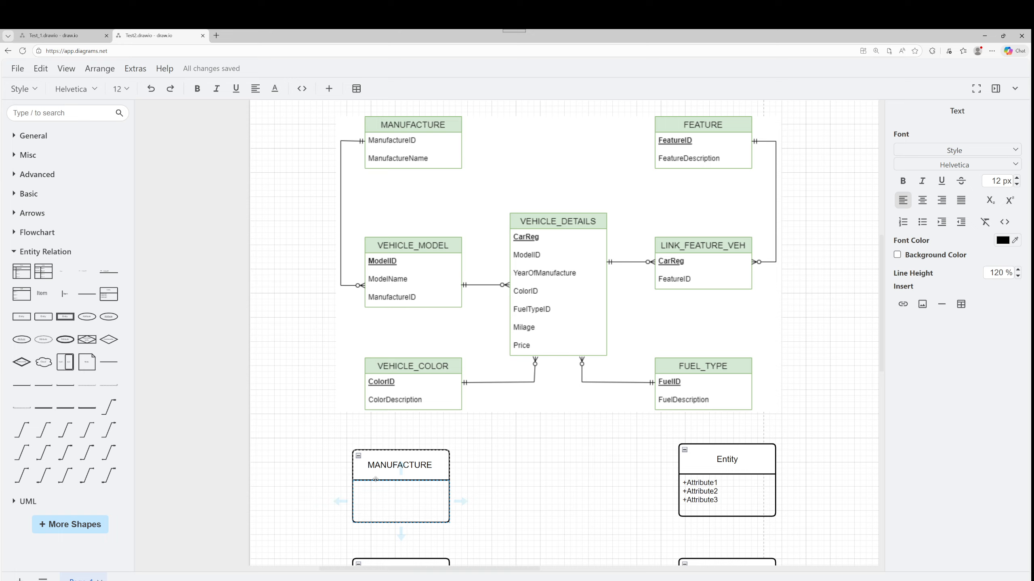
pyautogui.write('ManufactureID')
pyautogui.moveTo(399, 489)
pyautogui.click(410, 492)
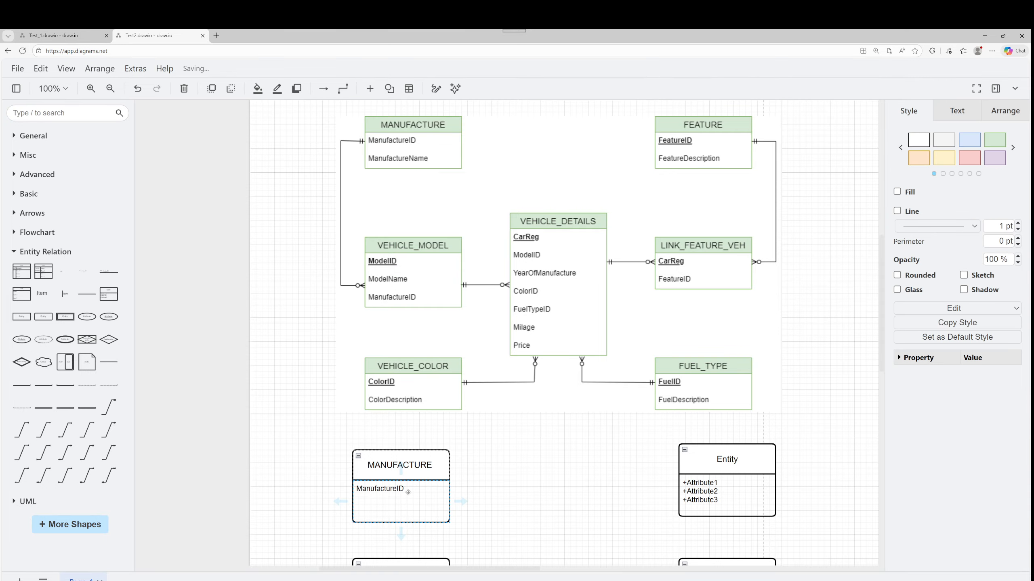
# Step: Add Manufacture_Name on a new line below ManufactureID in the MANUFACTURE entity
pyautogui.click(407, 490)
pyautogui.doubleClick(405, 486)
pyautogui.click(405, 486)
pyautogui.click(405, 486)
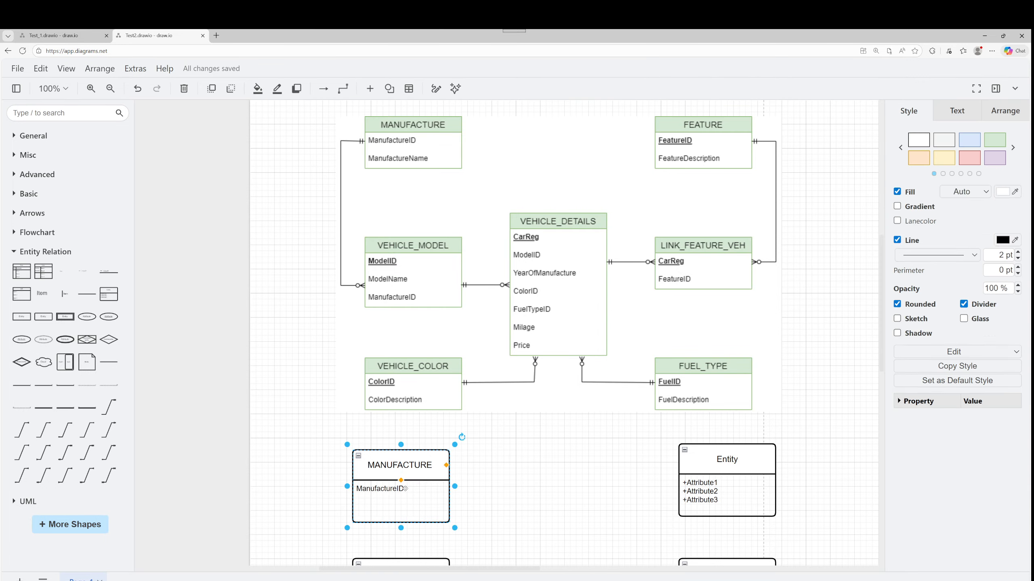
pyautogui.doubleClick(405, 488)
pyautogui.press('Escape')
pyautogui.click(404, 488)
pyautogui.click(405, 489)
pyautogui.doubleClick(404, 489)
pyautogui.click(403, 489)
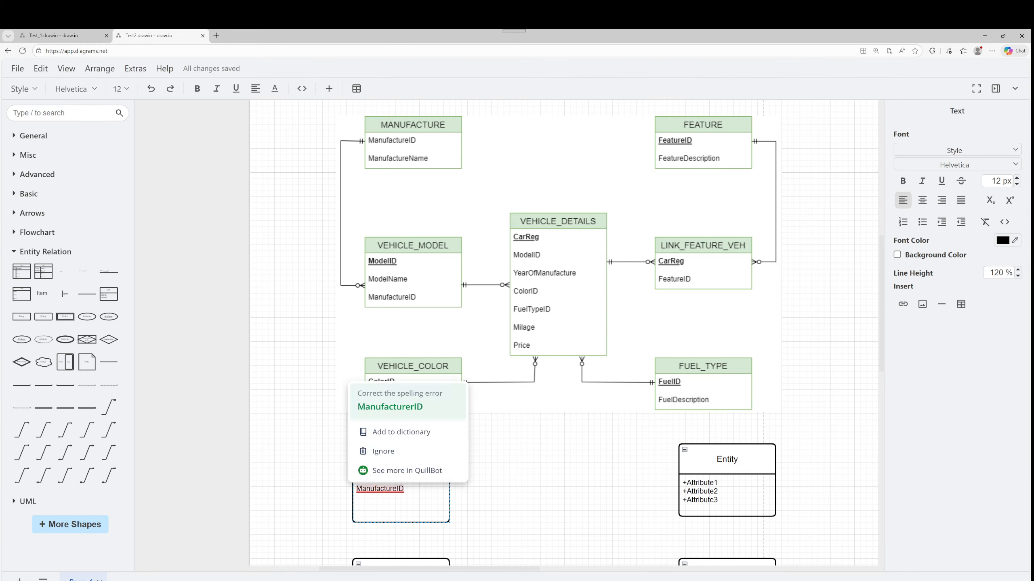
pyautogui.press('Return')
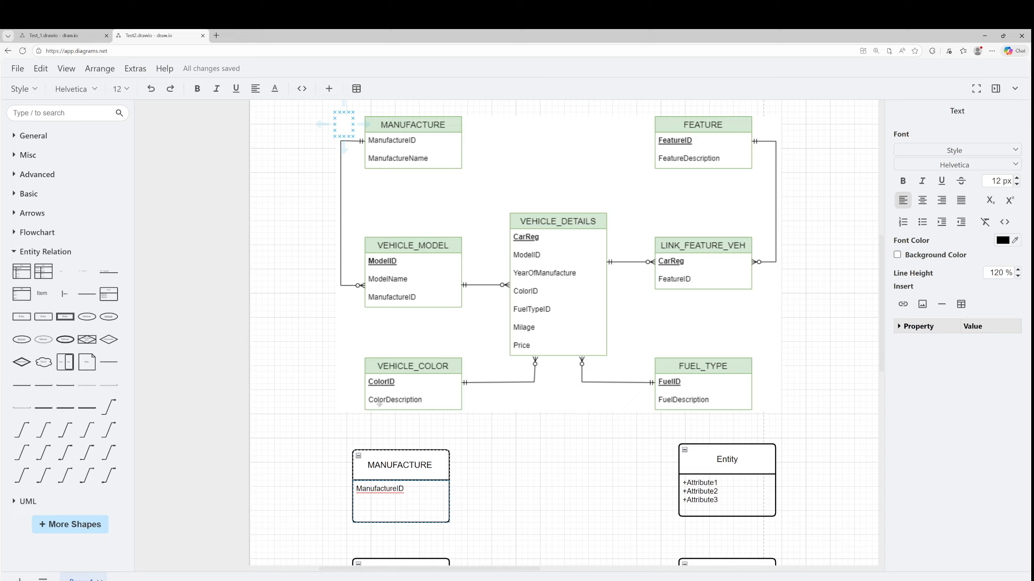
pyautogui.write('Manufacture_Name')
pyautogui.write('_')
# Step: Title the upper-right entity FEATURE
pyautogui.doubleClick(735, 460)
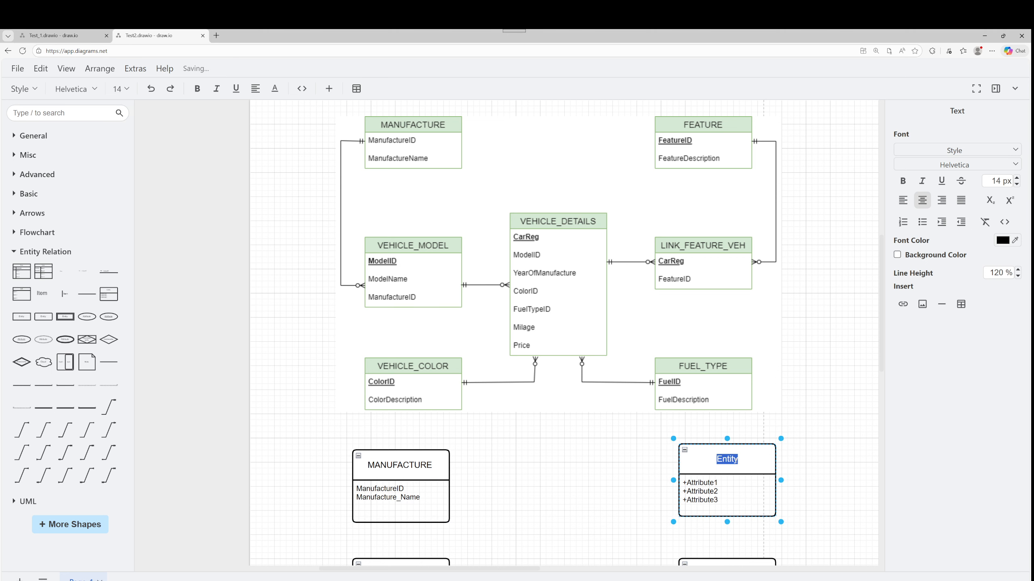
pyautogui.write('FEATURE')
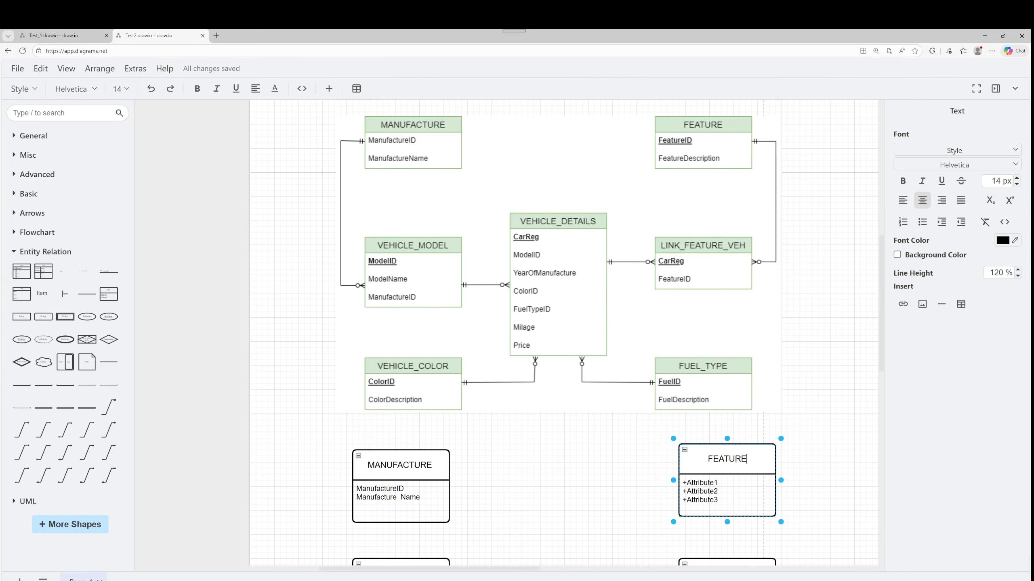
# Step: Title the left entity in the second row VEHICLE_COLOUR, with the whole name in capitals
pyautogui.scroll(-5, 473, 470)
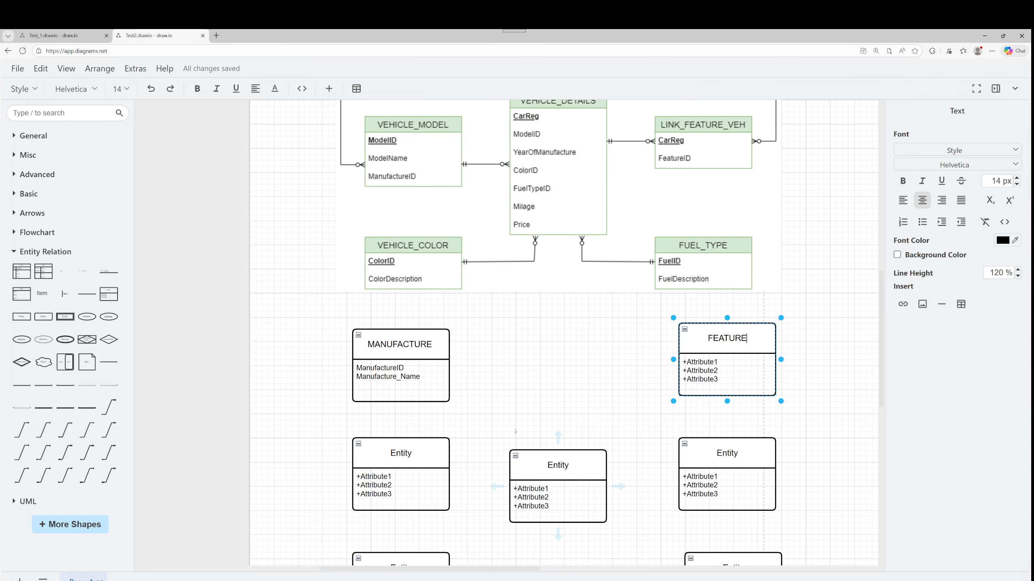
pyautogui.scroll(1, 515, 431)
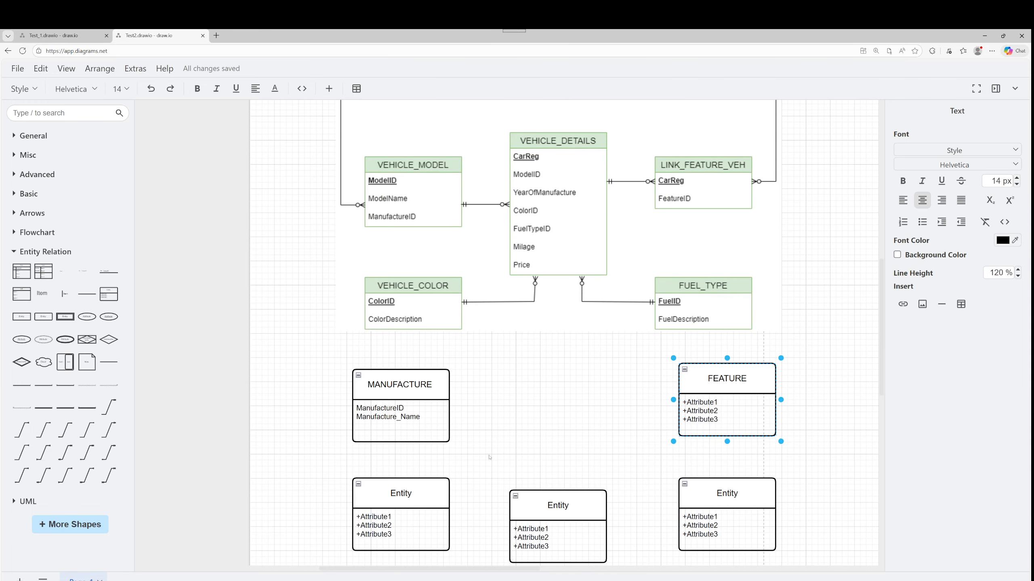
pyautogui.doubleClick(411, 493)
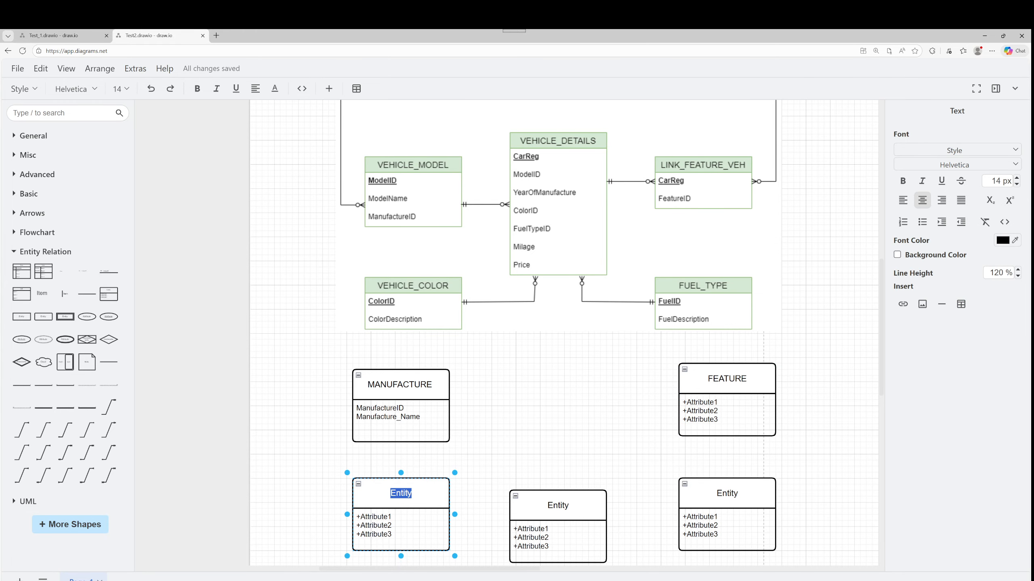
pyautogui.write('VEHICLE_Colour')
pyautogui.doubleClick(433, 493)
pyautogui.click(433, 493)
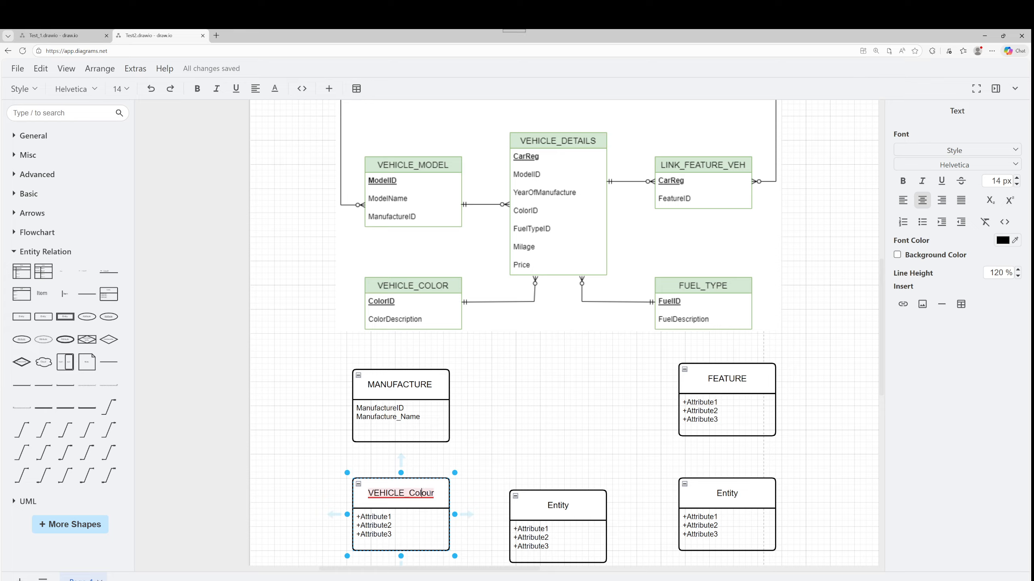
pyautogui.press('BackSpace')
pyautogui.press('BackSpace')
pyautogui.press('BackSpace')
pyautogui.press('BackSpace')
pyautogui.press('BackSpace')
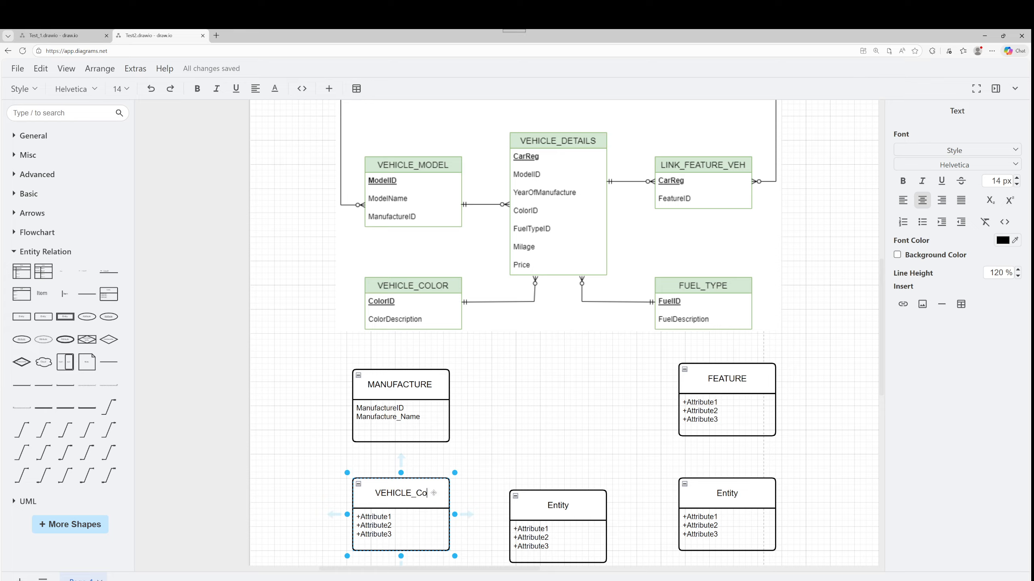
pyautogui.write('OLOUR')
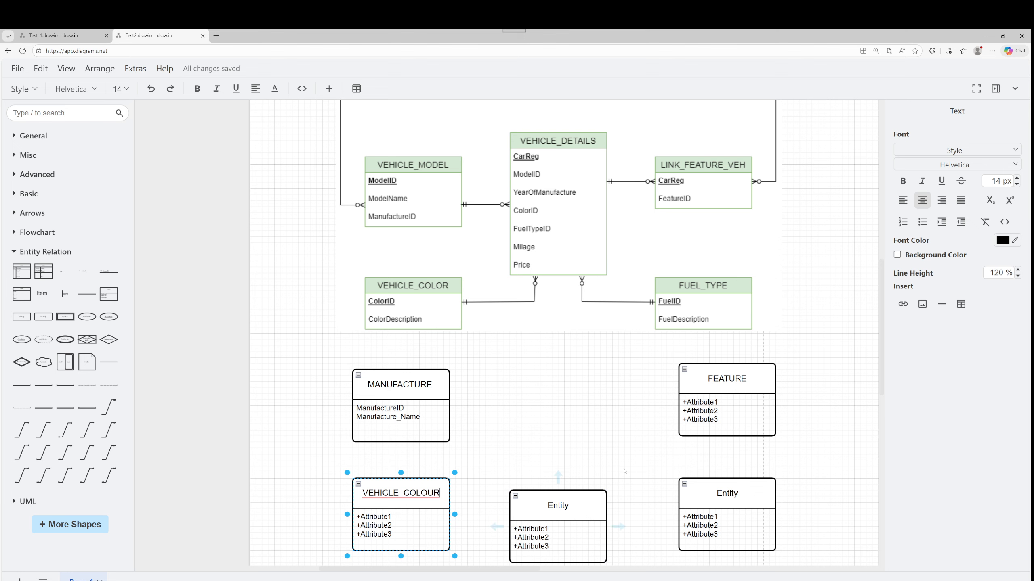
# Step: Correct the title of the second row's left entity to VEHICLE_MODEL to match the reference diagram
pyautogui.scroll(-3, 399, 468)
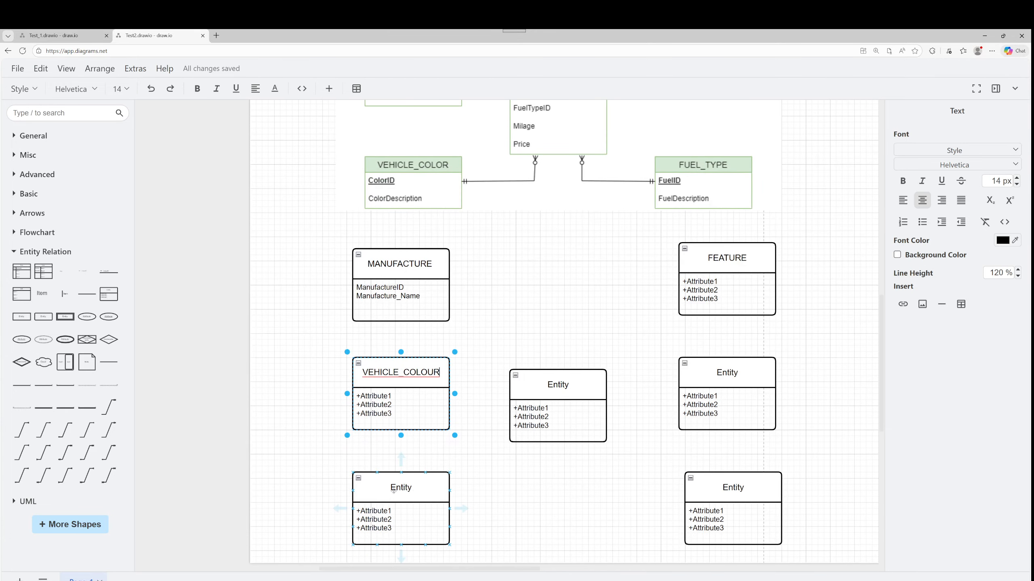
pyautogui.scroll(2, 411, 461)
pyautogui.doubleClick(411, 453)
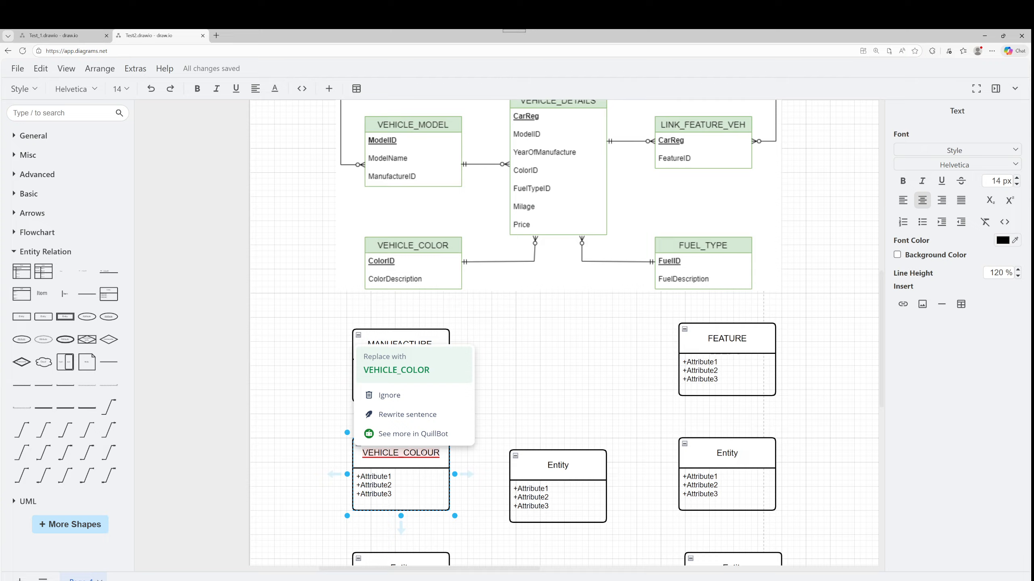
pyautogui.doubleClick(417, 451)
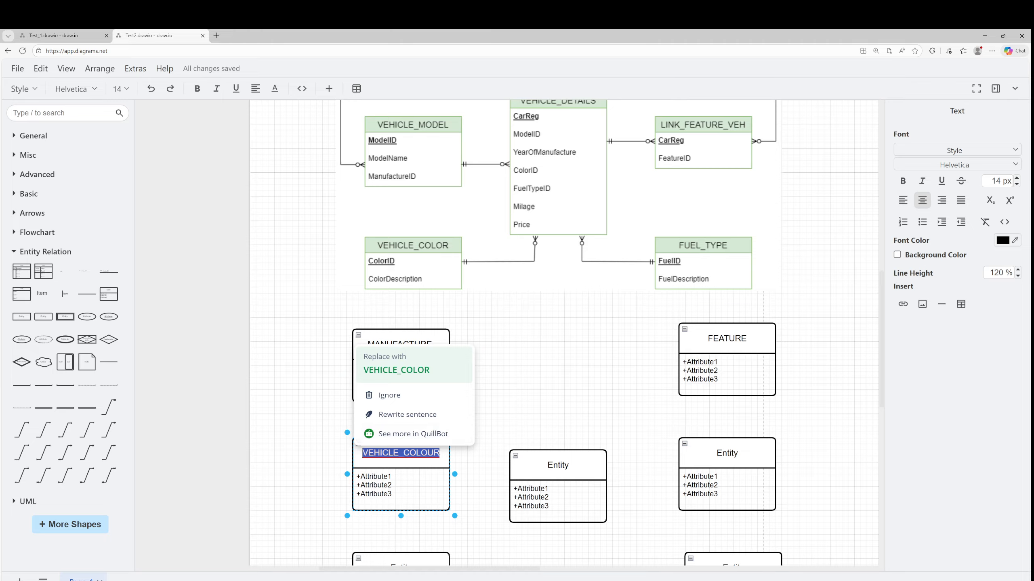
pyautogui.click(441, 452)
pyautogui.press('BackSpace')
pyautogui.press('BackSpace')
pyautogui.press('BackSpace')
pyautogui.press('BackSpace')
pyautogui.press('BackSpace')
pyautogui.press('BackSpace')
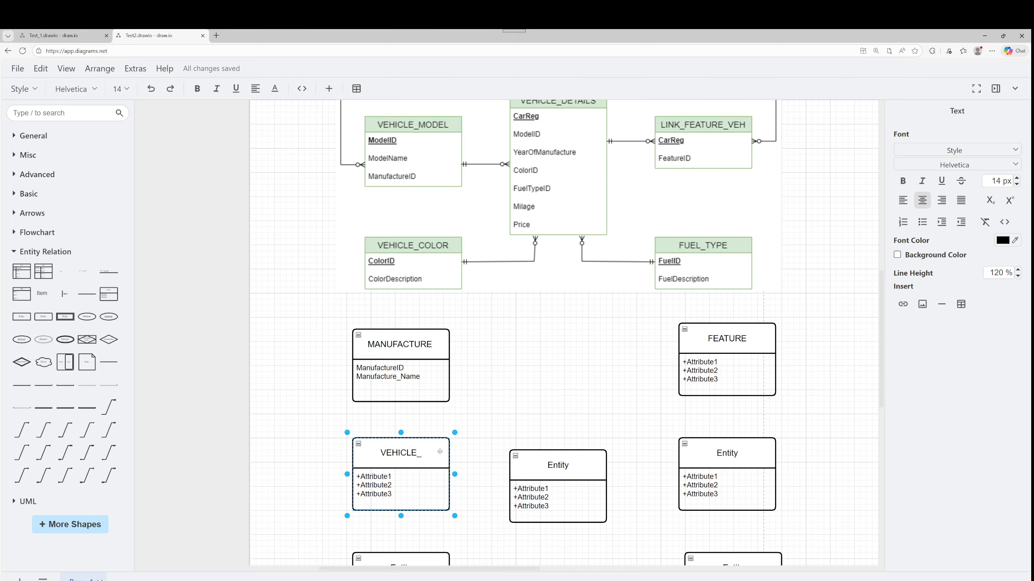
pyautogui.write('MODEL')
# Step: Title the left entity in the third row VEHICLE_COLOUR
pyautogui.scroll(-4, 427, 431)
pyautogui.doubleClick(414, 408)
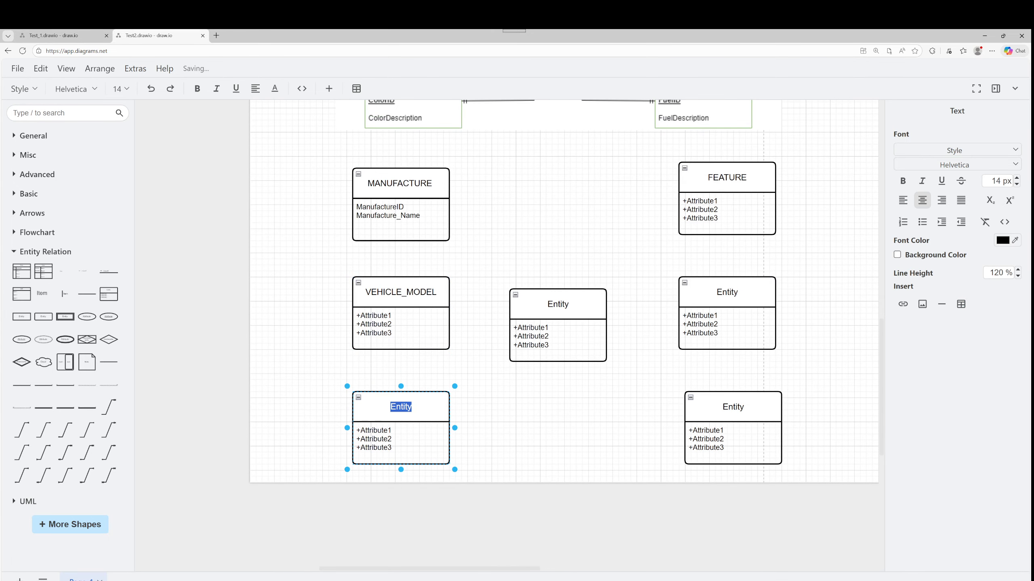
pyautogui.write('VEHICLE_COLOUR')
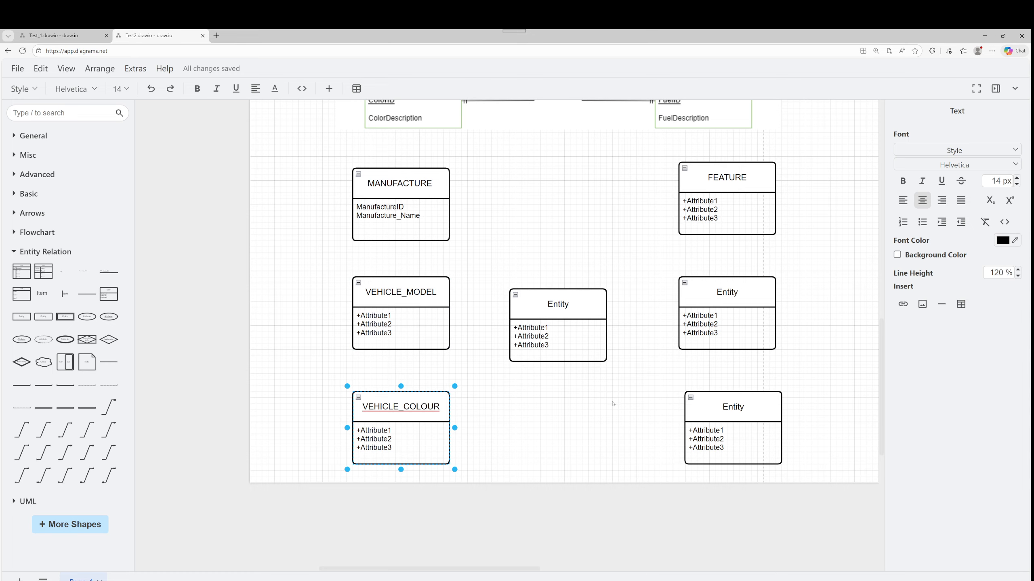
# Step: Title the right entity in the third row FUEL_TYPE
pyautogui.scroll(1, 611, 393)
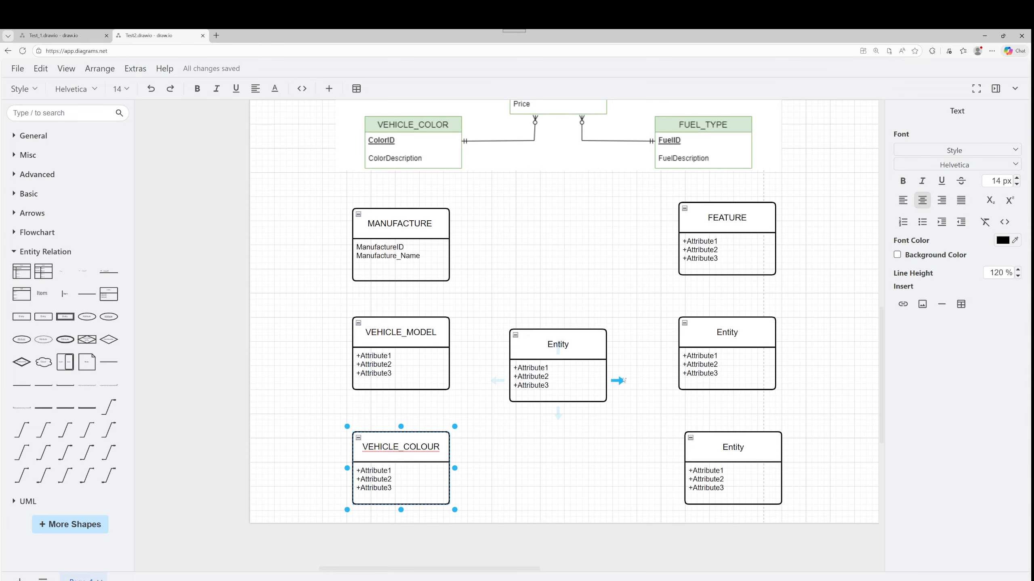
pyautogui.click(735, 448)
pyautogui.doubleClick(735, 448)
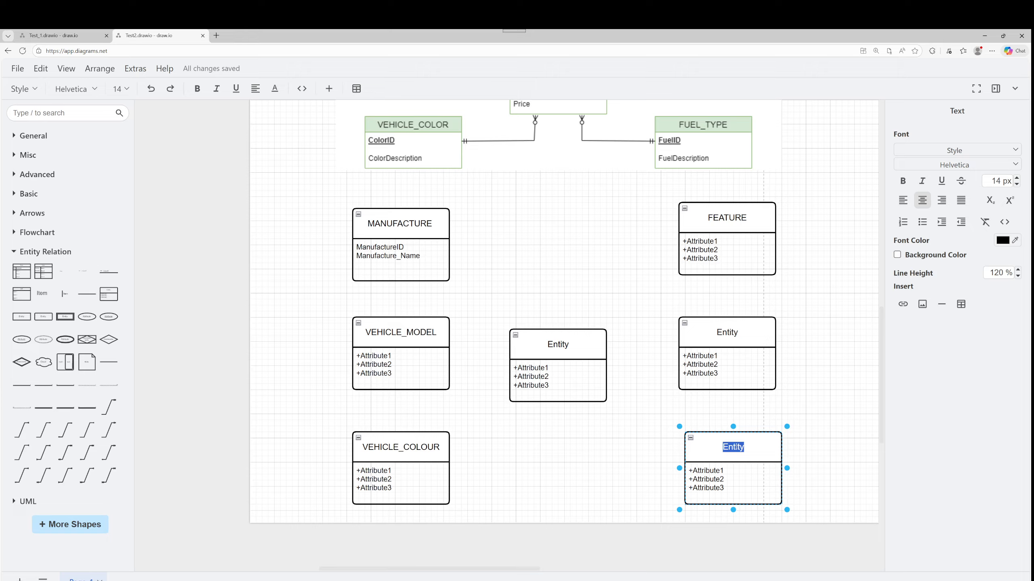
pyautogui.write('FUEL_TYPE')
# Step: Title the right entity in the second row LINK_FEATURE_VEH
pyautogui.scroll(3, 736, 344)
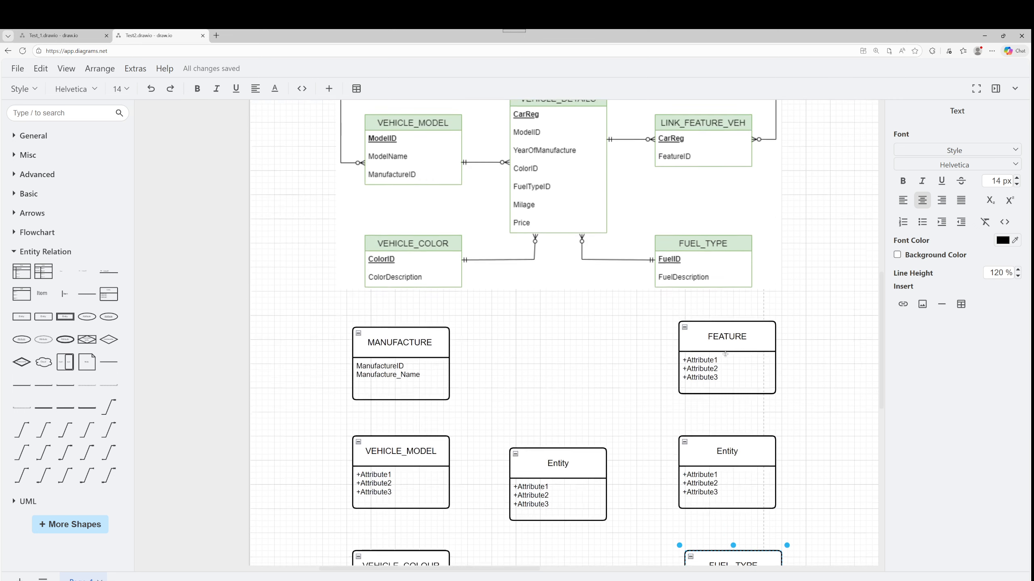
pyautogui.click(724, 446)
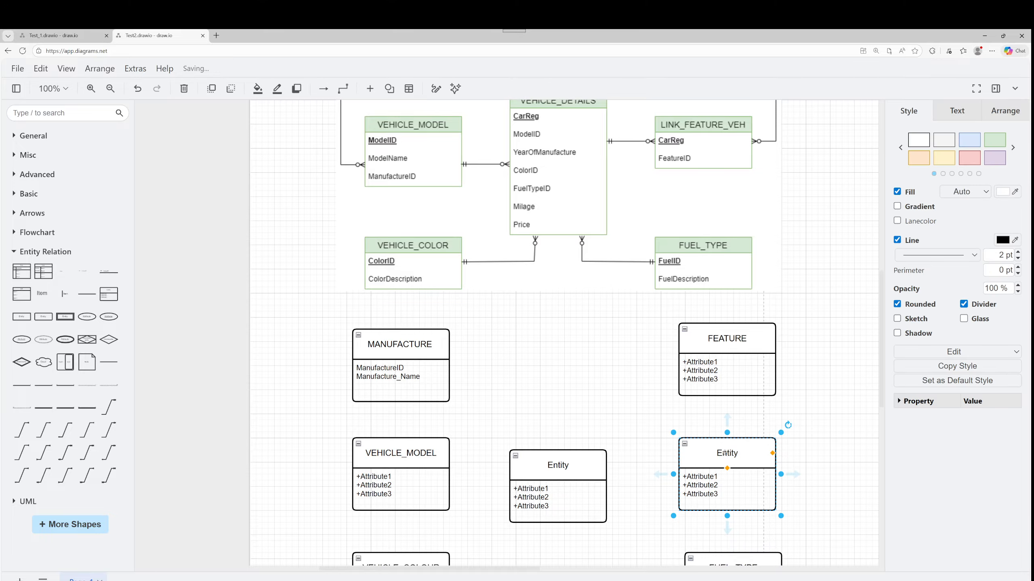
pyautogui.doubleClick(724, 450)
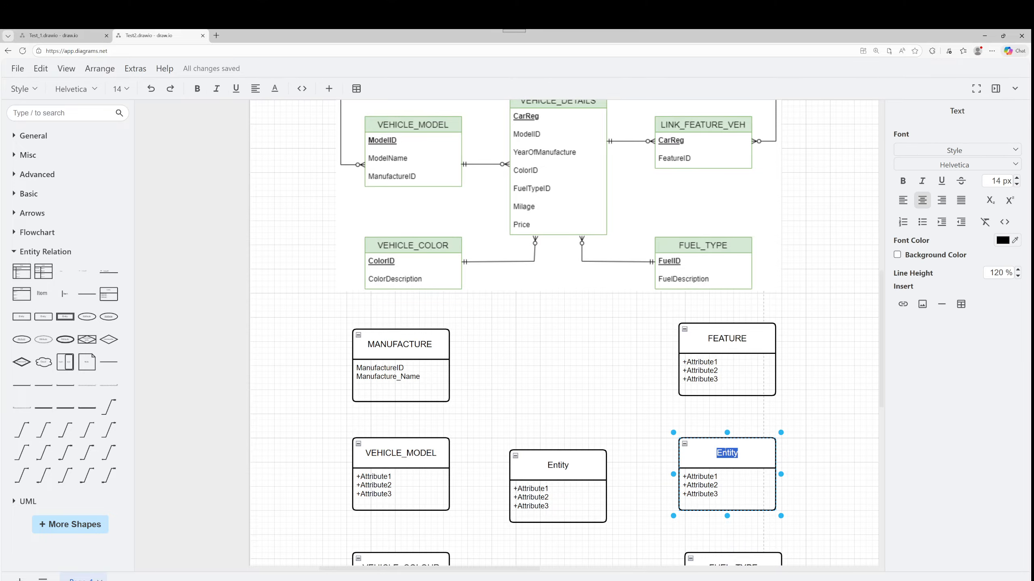
pyautogui.write('LI')
pyautogui.write('NK_FEATURE_VEH')
# Step: Title the center entity in the second row VWHICLE_DETAILS and finish editing its text
pyautogui.scroll(1, 566, 332)
pyautogui.doubleClick(557, 505)
pyautogui.write('VWHICLE_DE')
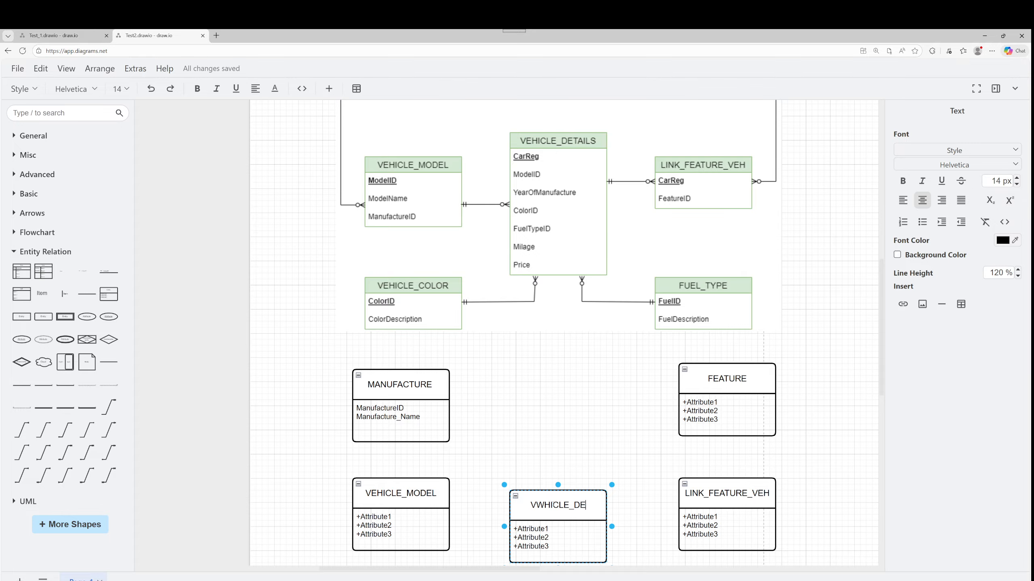
pyautogui.write('TAILS')
pyautogui.scroll(-3, 569, 408)
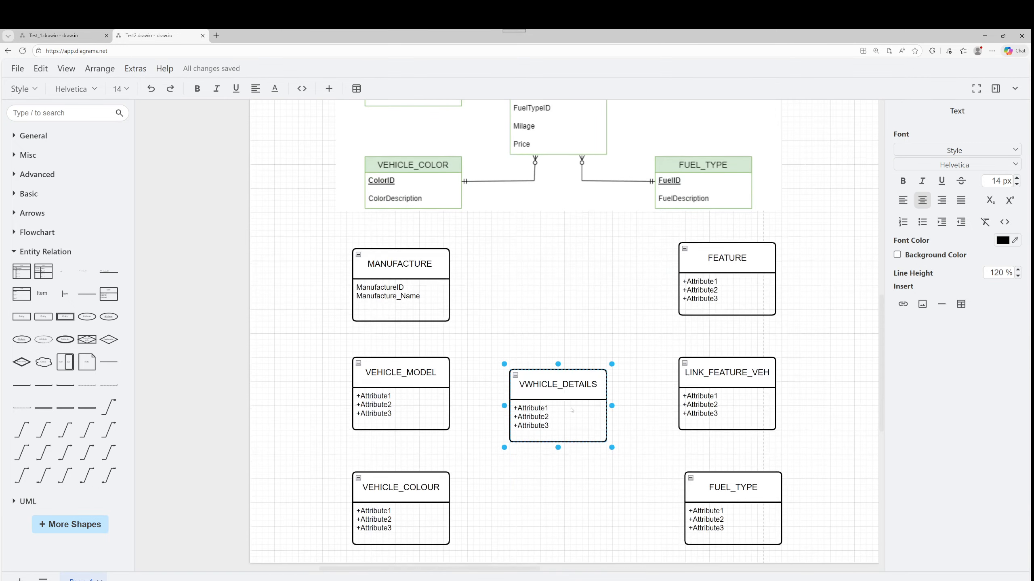
pyautogui.scroll(5, 570, 408)
pyautogui.scroll(-3, 579, 407)
pyautogui.scroll(-4, 579, 407)
pyautogui.click(546, 452)
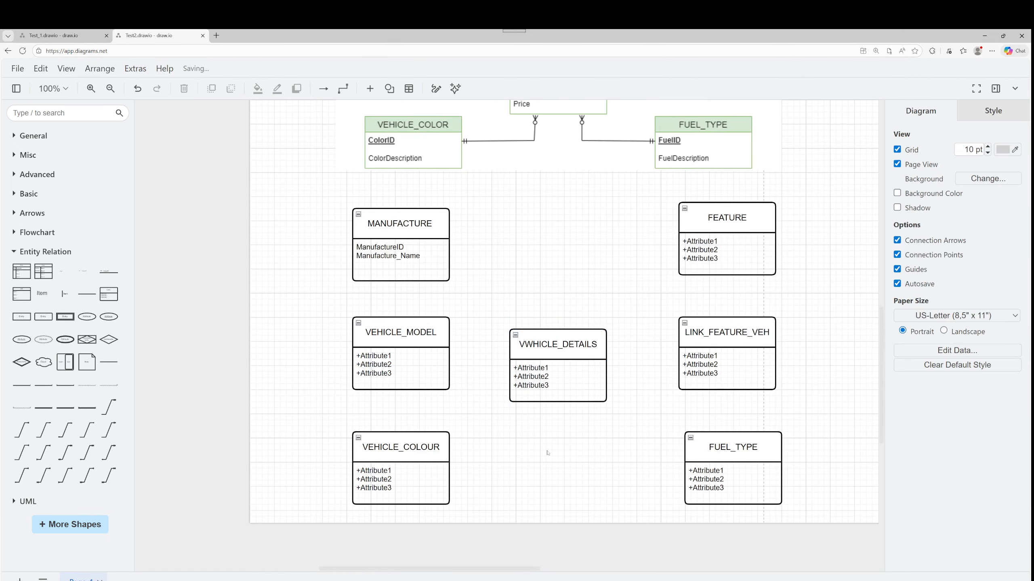
# Step: Replace the first placeholder attribute of the VEHICLE_MODEL entity with ModelID on its own line
pyautogui.scroll(5, 546, 452)
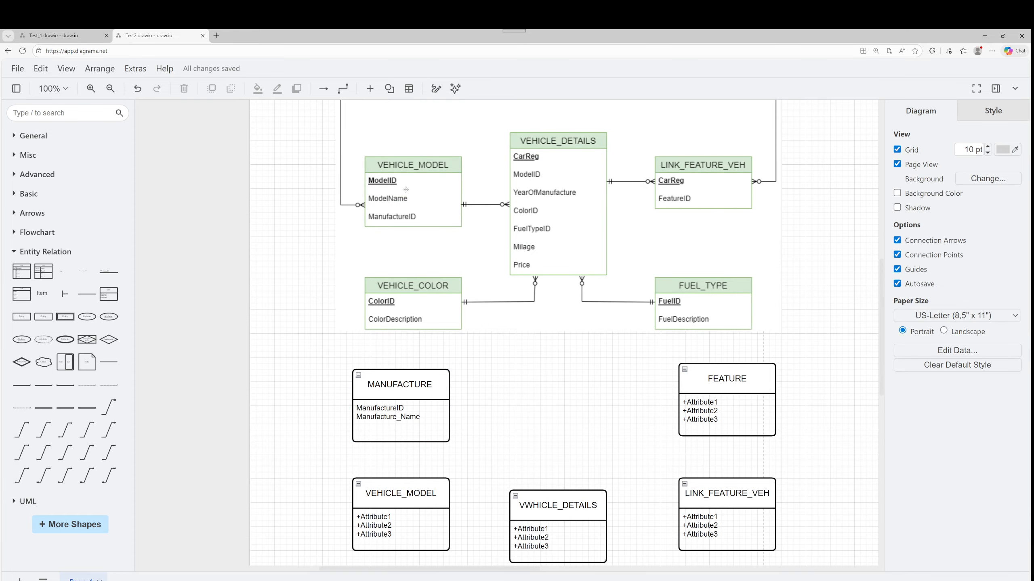
pyautogui.scroll(-2, 391, 203)
pyautogui.scroll(3, 382, 174)
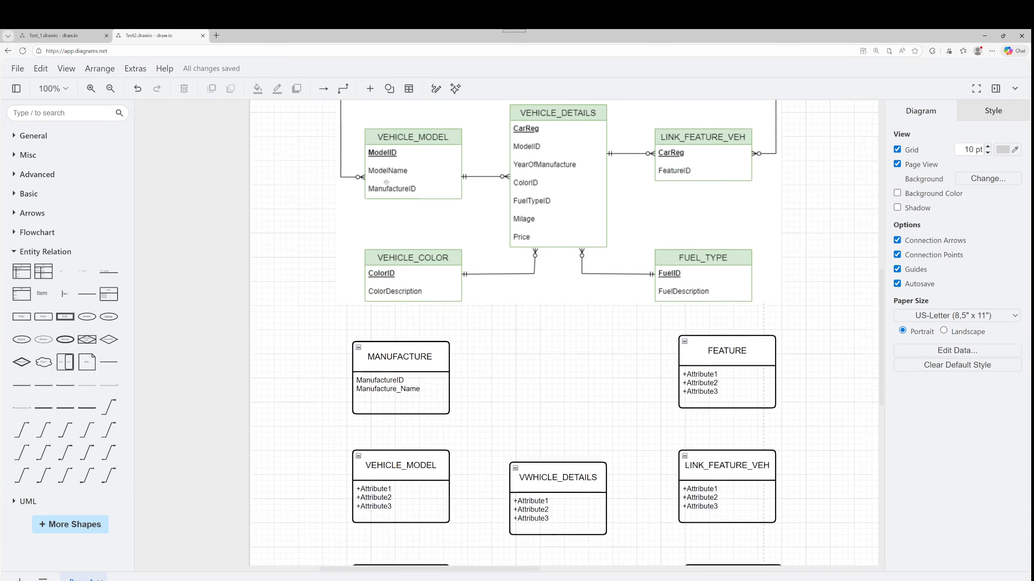
pyautogui.scroll(-5, 386, 182)
pyautogui.doubleClick(380, 248)
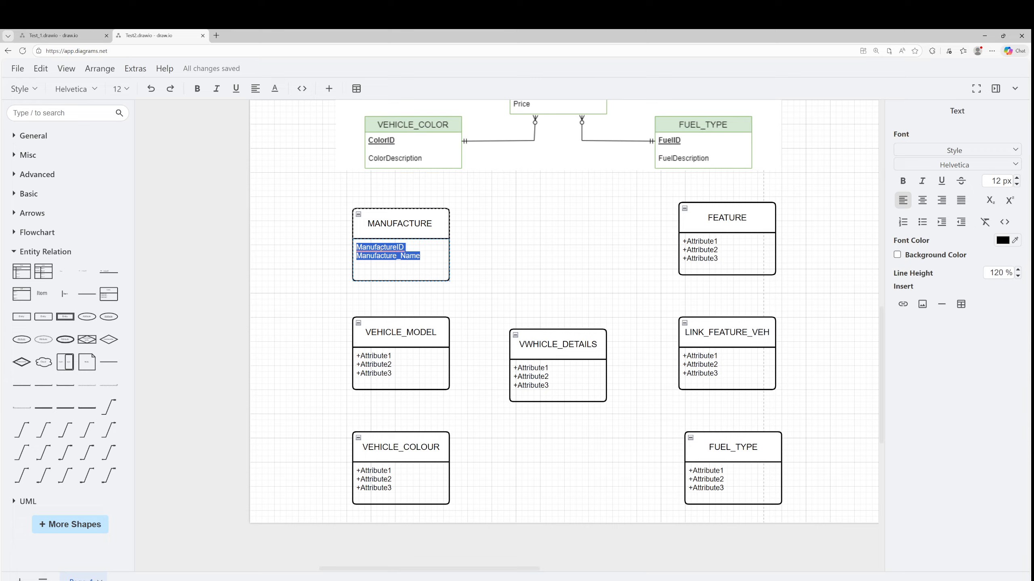
pyautogui.doubleClick(380, 247)
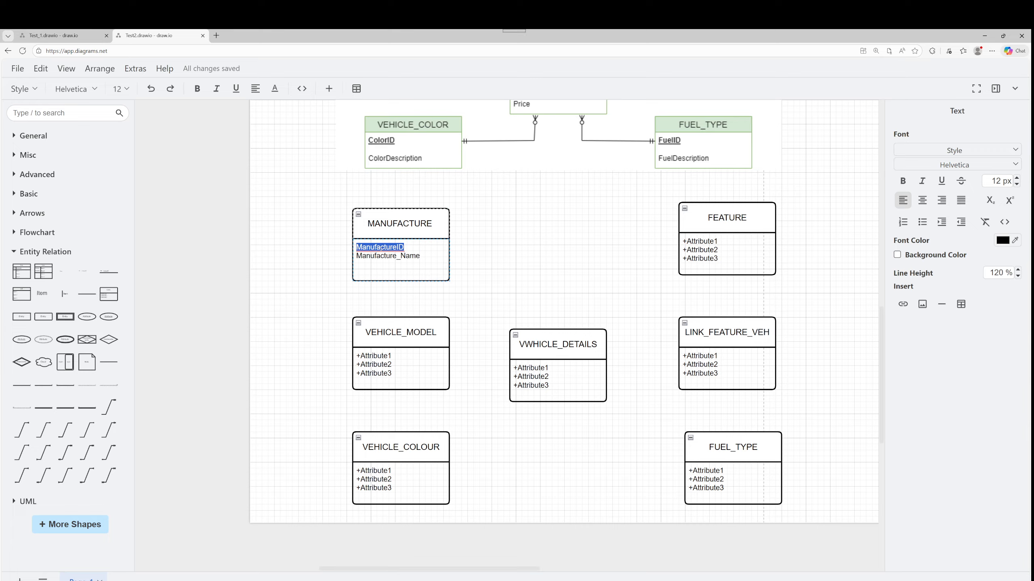
pyautogui.click(373, 355)
pyautogui.doubleClick(374, 356)
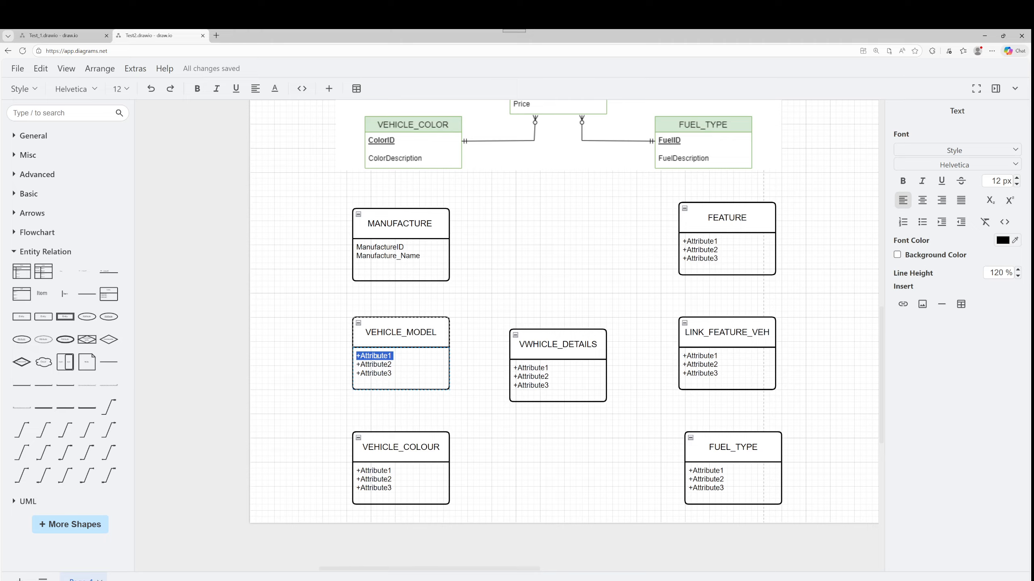
pyautogui.write('Model')
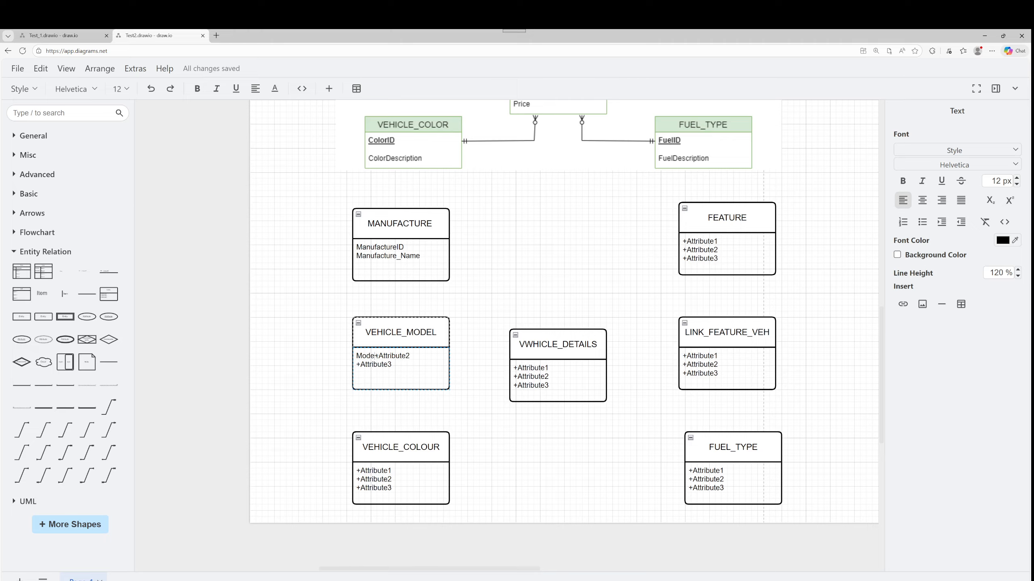
pyautogui.write('ID')
pyautogui.press('Return')
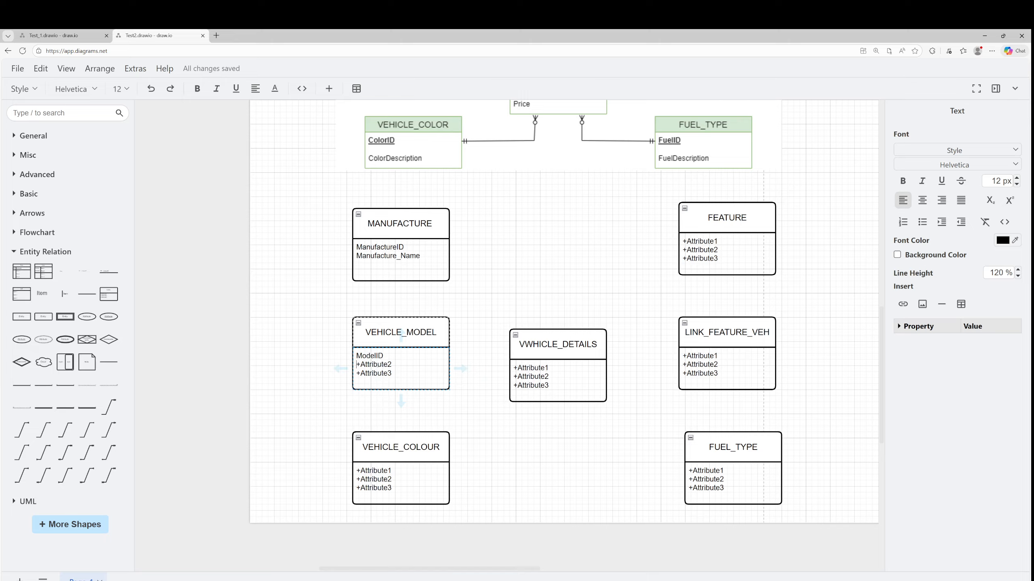
# Step: Replace the second and third placeholder attributes of VEHICLE_MODEL with Model_Name and ManufactureID
pyautogui.doubleClick(376, 365)
pyautogui.press('BackSpace')
pyautogui.write('Mod')
pyautogui.write('el_Name')
pyautogui.doubleClick(376, 374)
pyautogui.press('BackSpace')
pyautogui.press('BackSpace')
pyautogui.write('ManufactureID')
# Step: Replace the placeholder attributes of the VEHICLE_COLOUR entity with Colour_ID and start a second attribute line with COL
pyautogui.scroll(5, 412, 359)
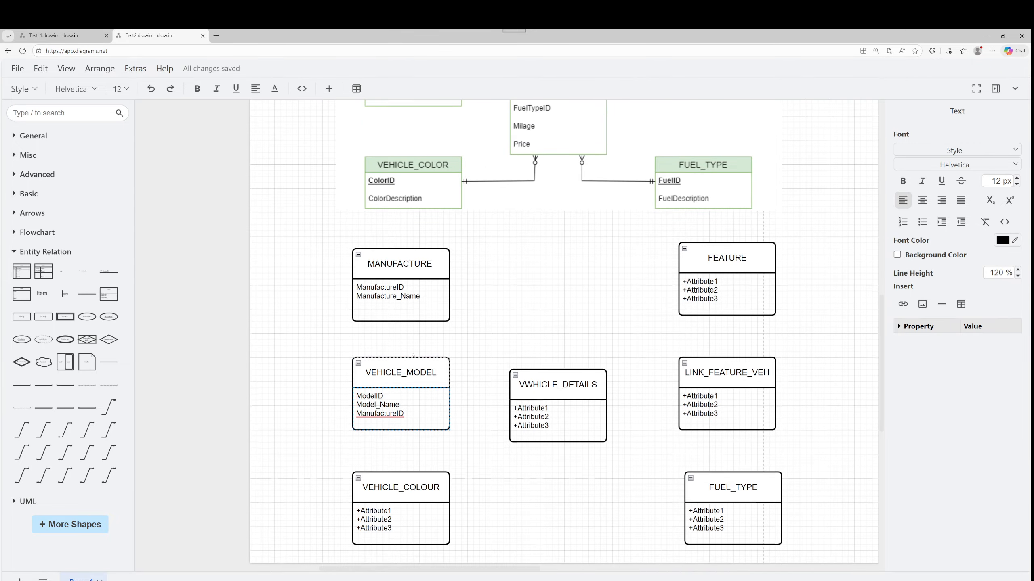
pyautogui.scroll(3, 412, 359)
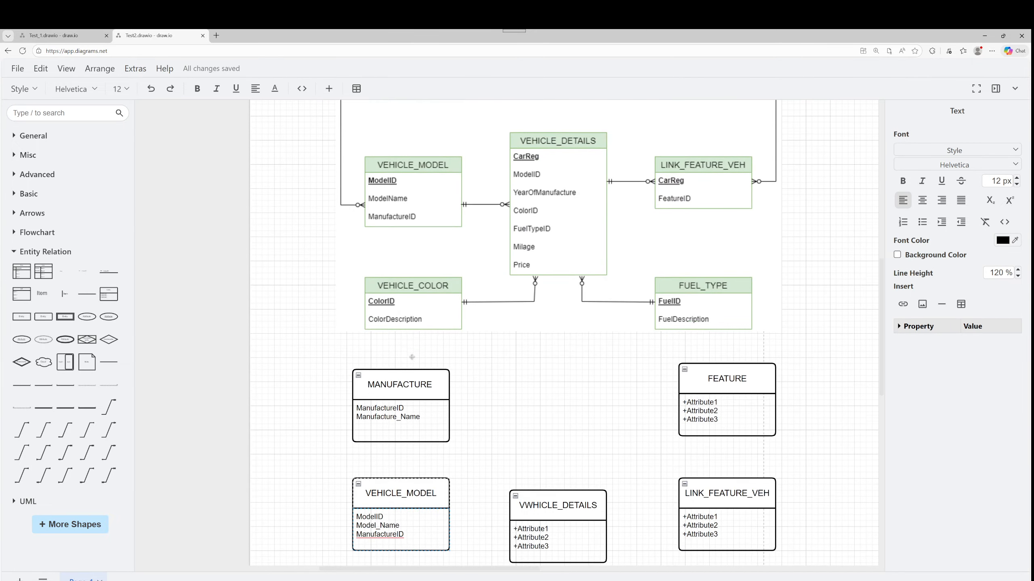
pyautogui.scroll(-6, 412, 357)
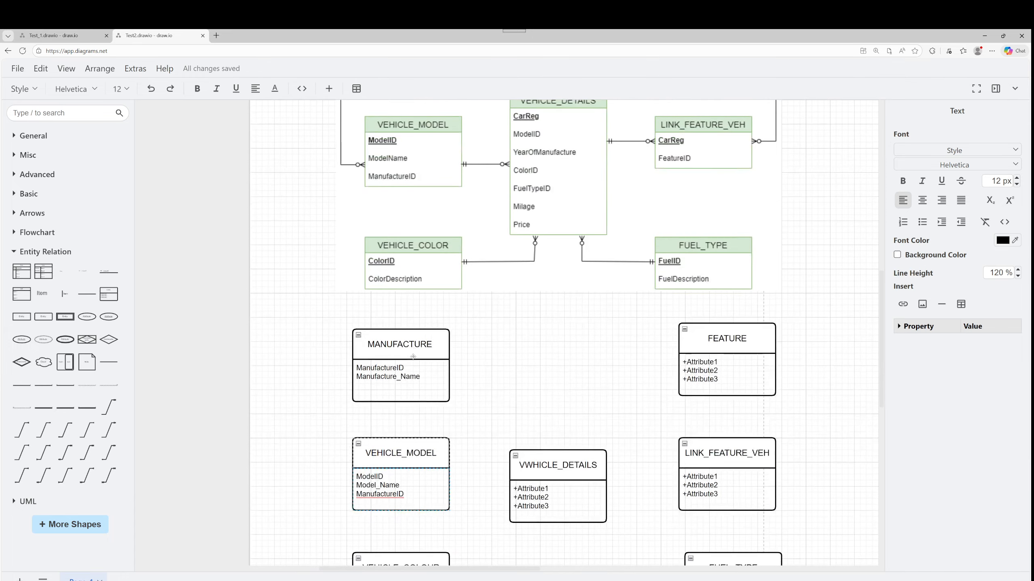
pyautogui.scroll(-4, 412, 357)
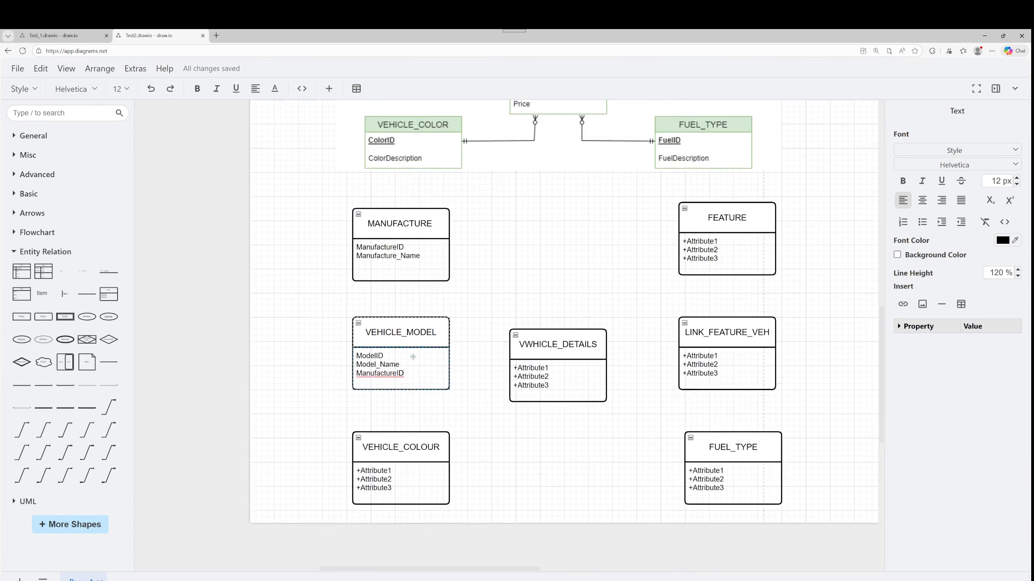
pyautogui.scroll(1, 412, 357)
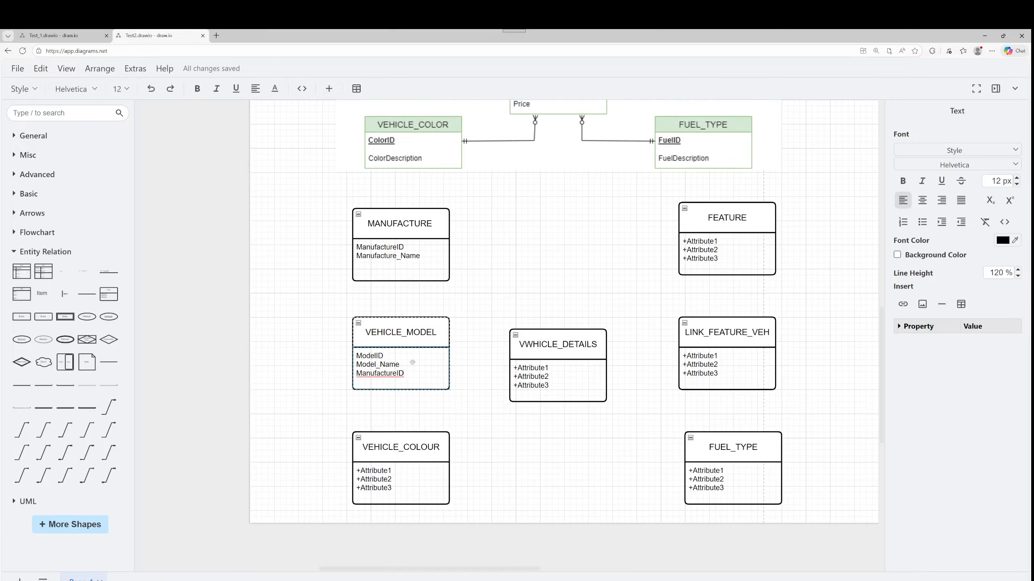
pyautogui.doubleClick(377, 471)
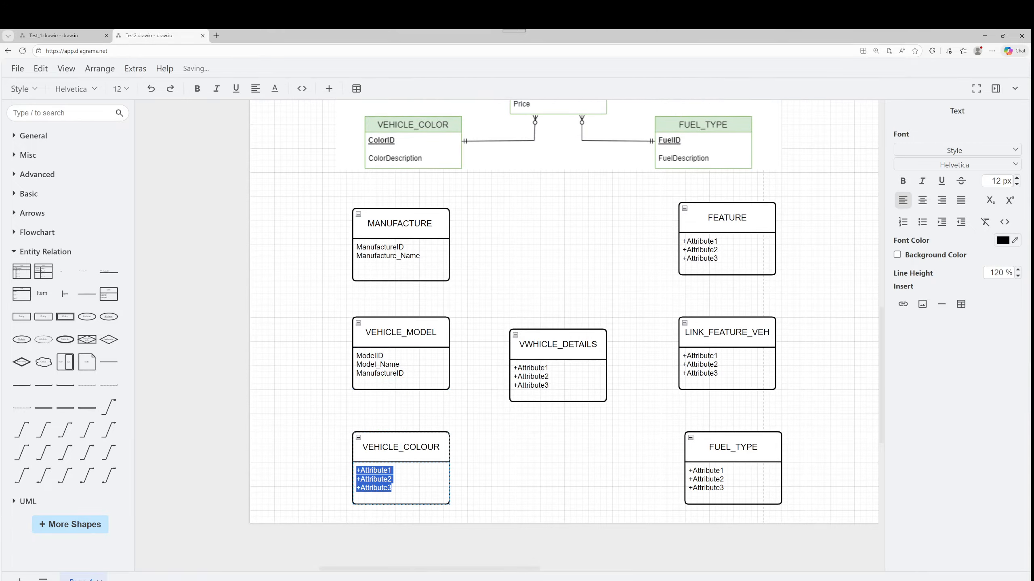
pyautogui.write('C')
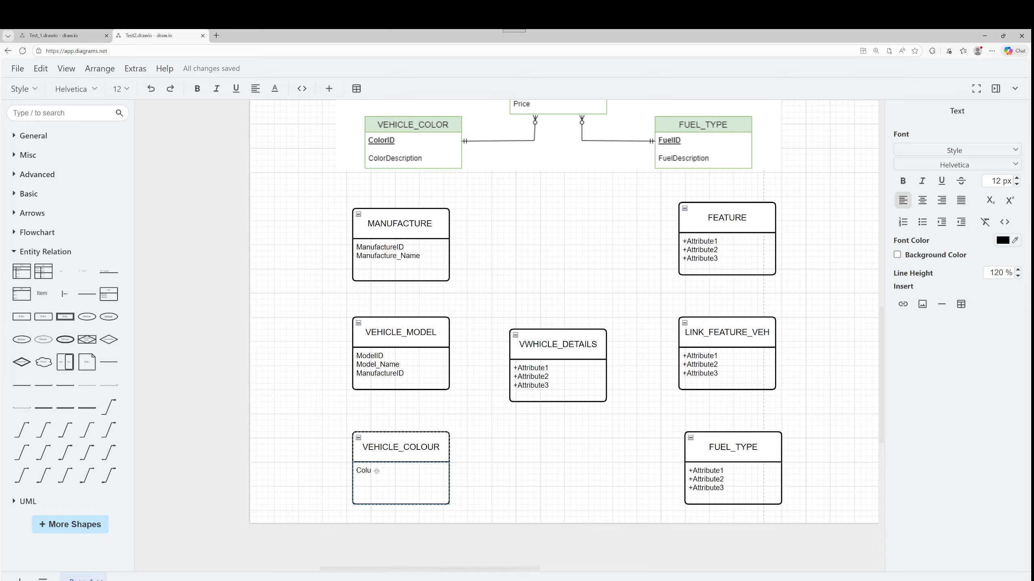
pyautogui.write('olour_ID')
pyautogui.press('Return')
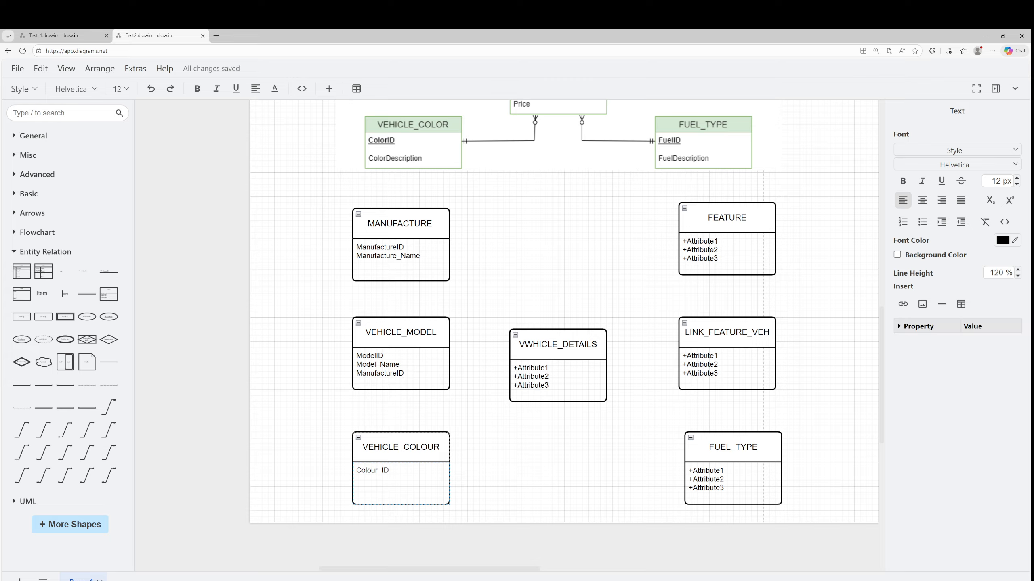
pyautogui.write('COL')
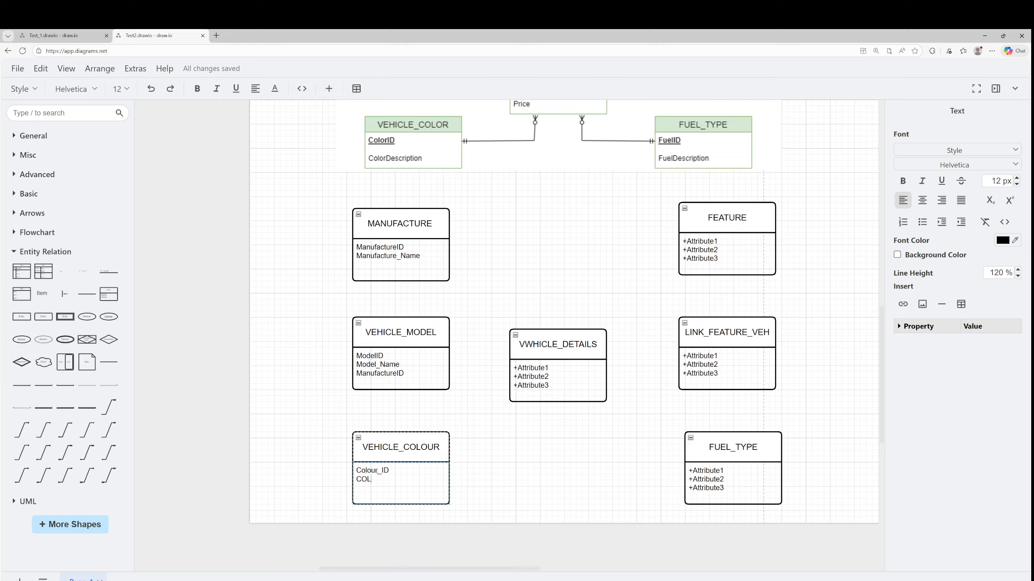
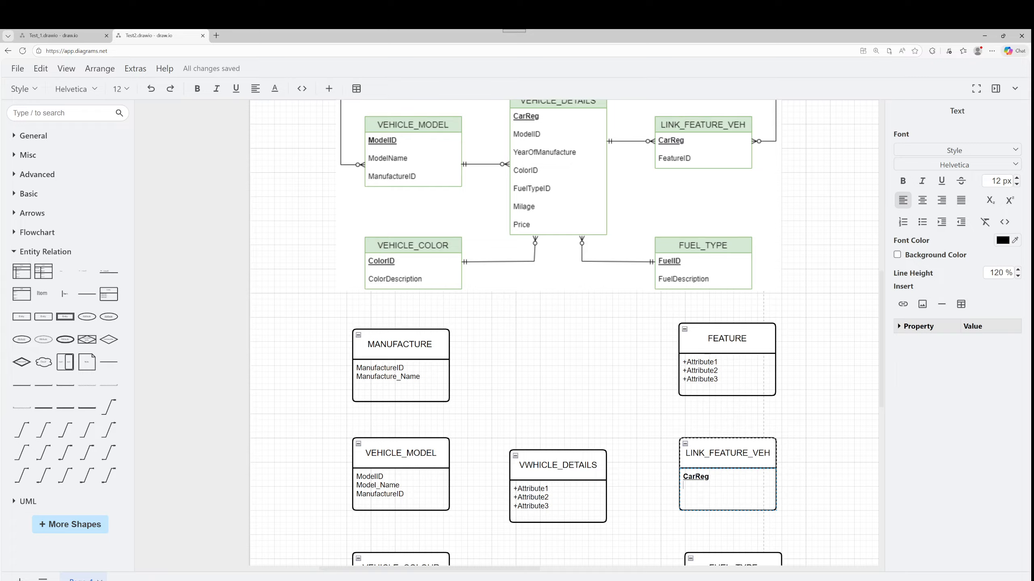
# Step: Add FeatureID as the second attribute of the LINK_FEATURE_VEH entity, below CarReg
pyautogui.write('FeatureID')
# Step: Replace the placeholder attributes of the FEATURE entity with FeatureID, formatted bold and underlined
pyautogui.scroll(5, 691, 459)
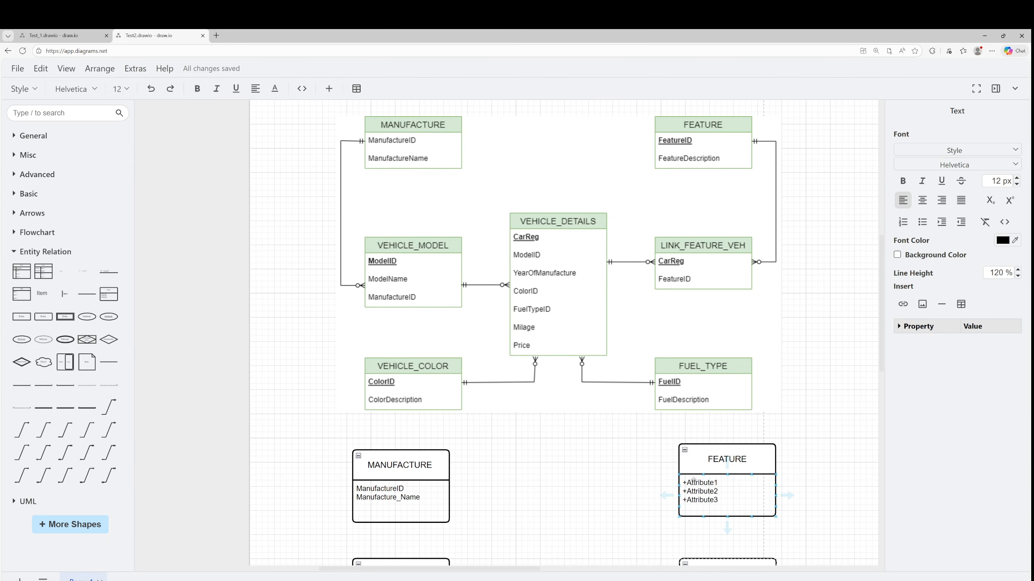
pyautogui.doubleClick(701, 492)
pyautogui.write('F')
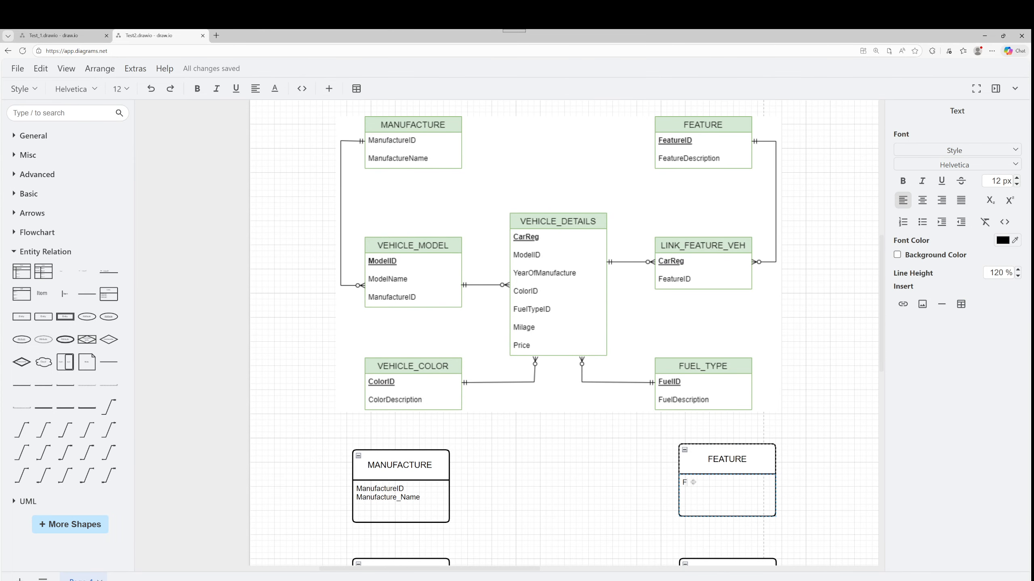
pyautogui.write('eatureID')
pyautogui.doubleClick(705, 483)
pyautogui.hotkey('ctrl', 'b')
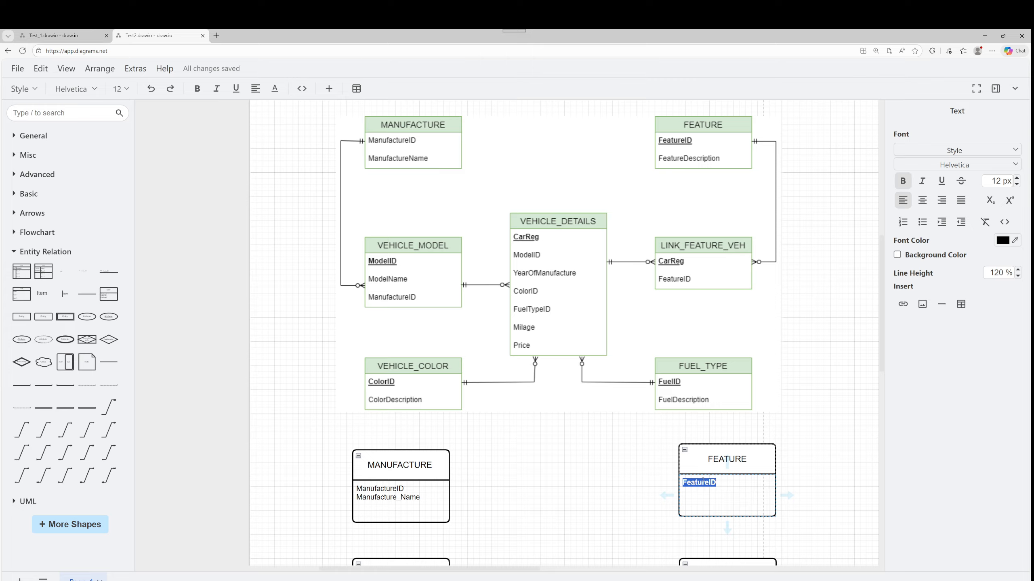
pyautogui.hotkey('ctrl', 'u')
pyautogui.click(719, 481)
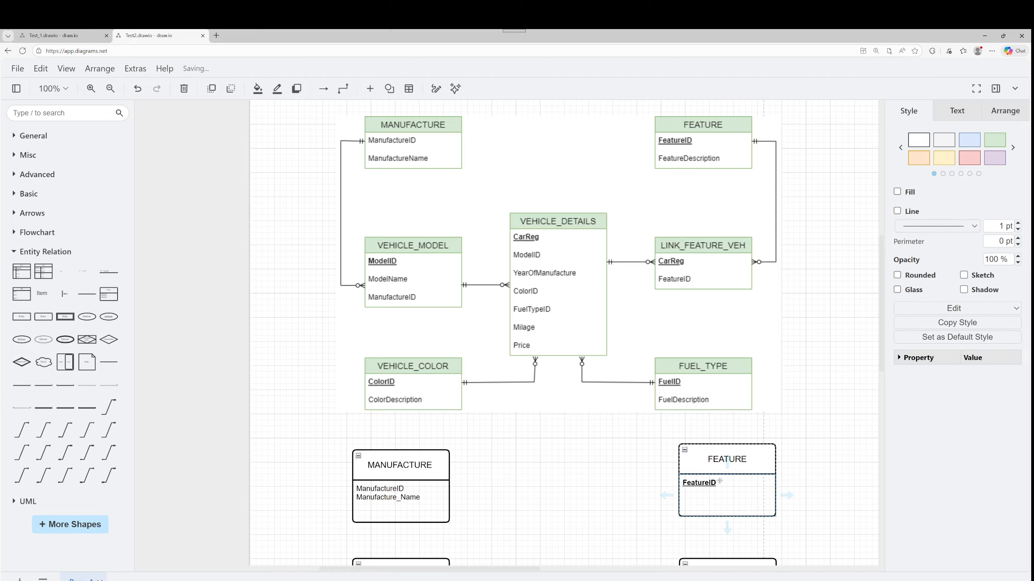
# Step: Add FeatureDescription below FeatureID in the FEATURE entity and clear its key formatting so it is plain text
pyautogui.doubleClick(718, 482)
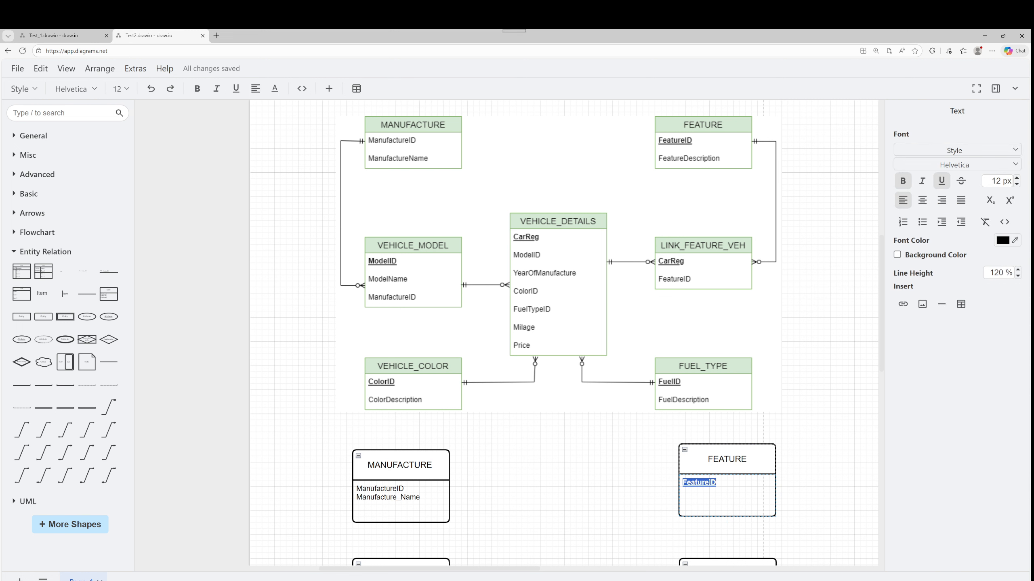
pyautogui.press('End')
pyautogui.press('Return')
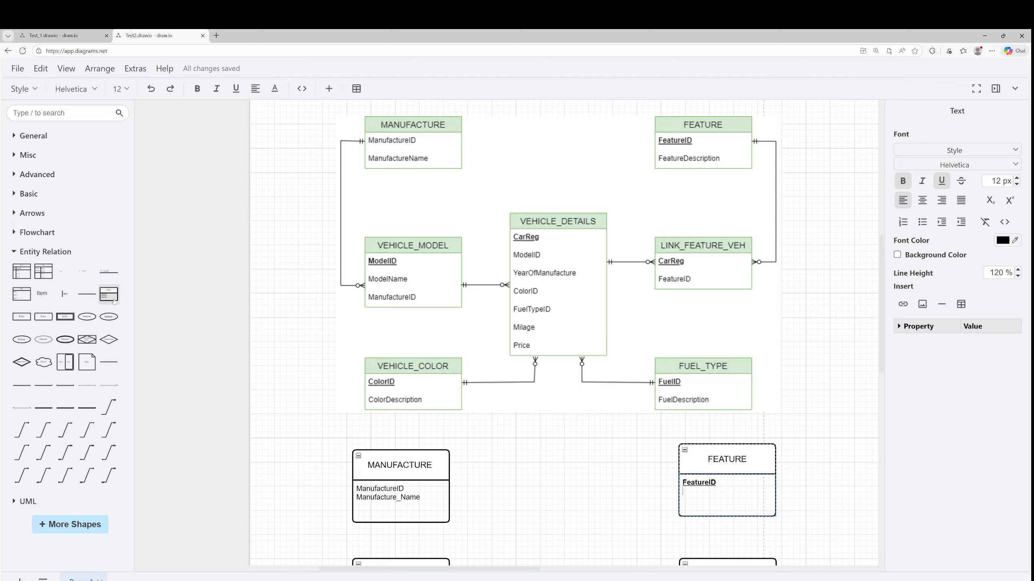
pyautogui.moveTo(110, 294)
pyautogui.click(716, 472)
pyautogui.write('Feature')
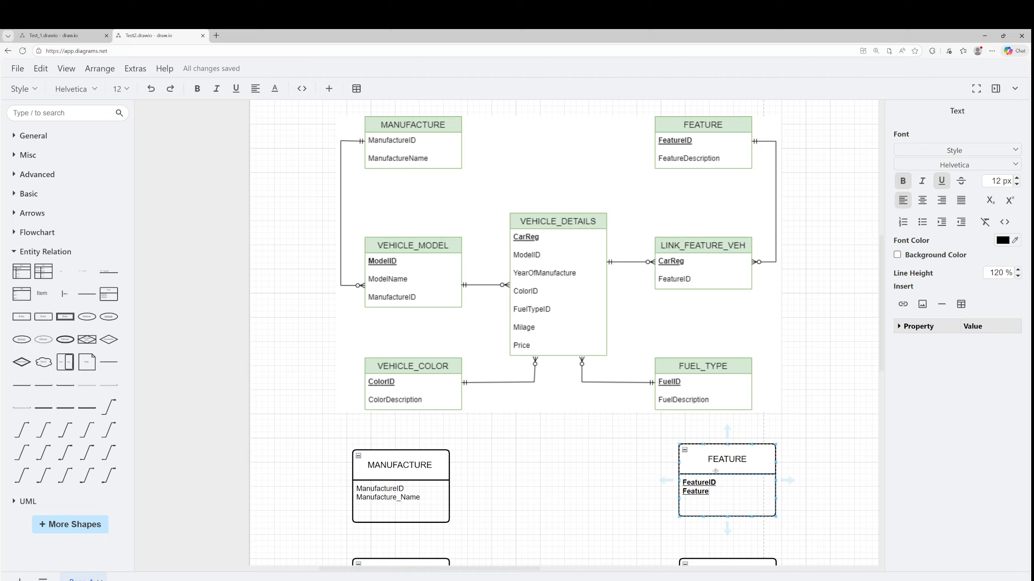
pyautogui.write('Description')
pyautogui.doubleClick(723, 491)
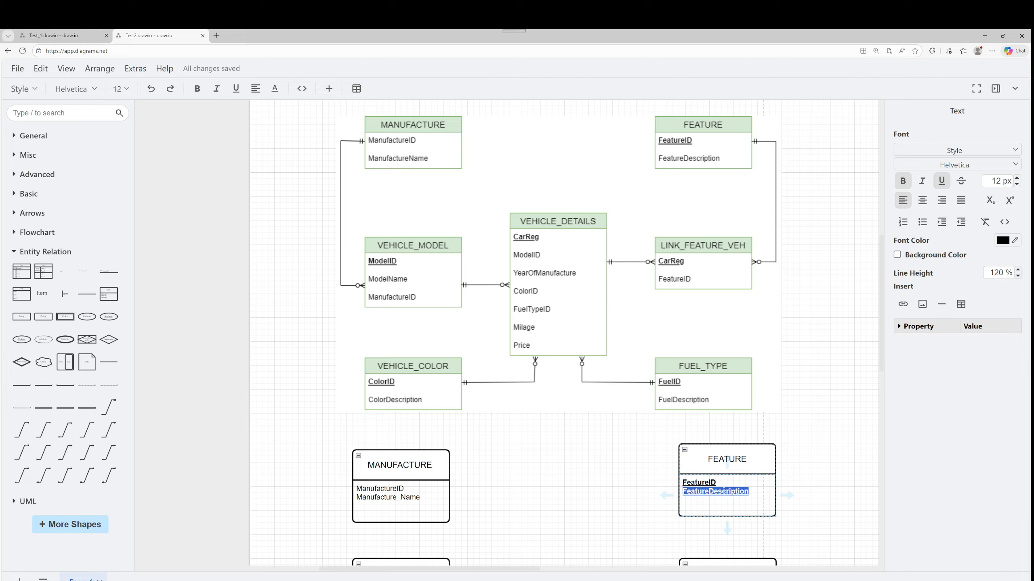
pyautogui.hotkey('ctrl', 'b')
# Step: Make the Colour_ID attribute in the VEHICLE_COLOUR entity bold
pyautogui.rightClick(368, 432)
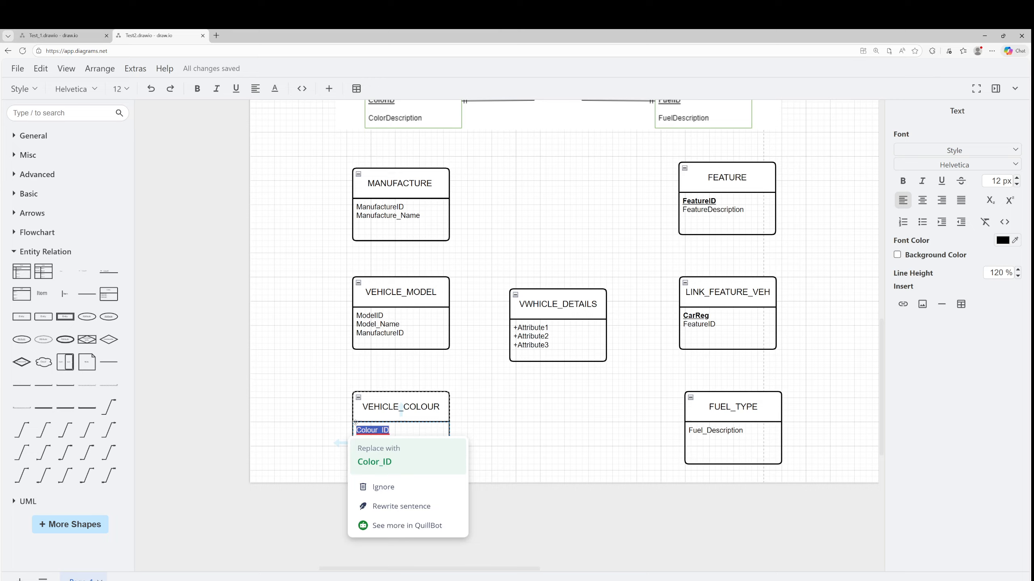
pyautogui.press('Escape')
pyautogui.hotkey('ctrl', 'b')
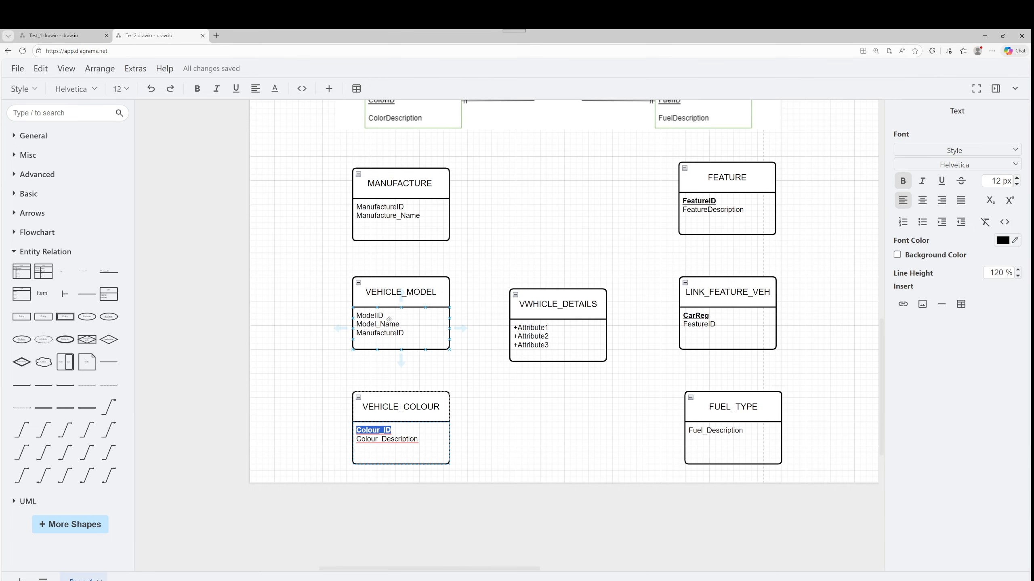
# Step: Make the ModelID attribute in the VEHICLE_MODEL entity bold and underlined
pyautogui.click(387, 320)
pyautogui.doubleClick(381, 317)
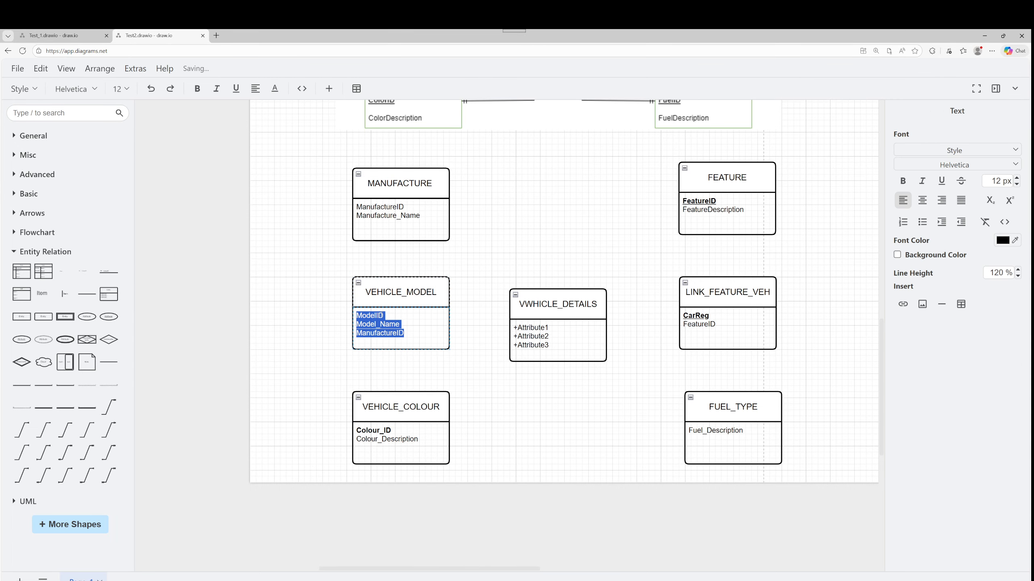
pyautogui.click(383, 317)
pyautogui.moveTo(383, 316); pyautogui.dragTo(357, 314)
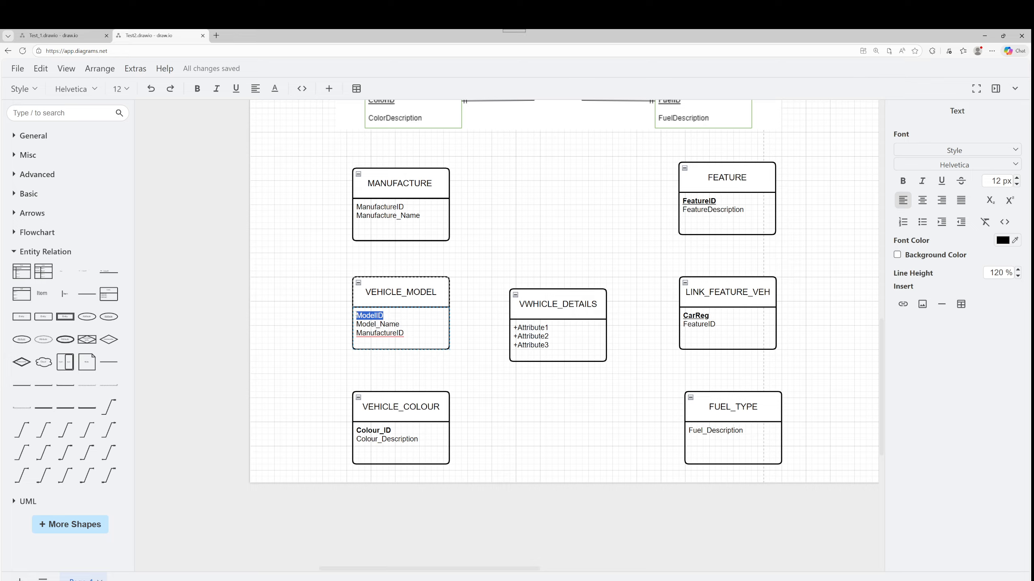
pyautogui.hotkey('ctrl', 'b')
pyautogui.hotkey('ctrl', 'u')
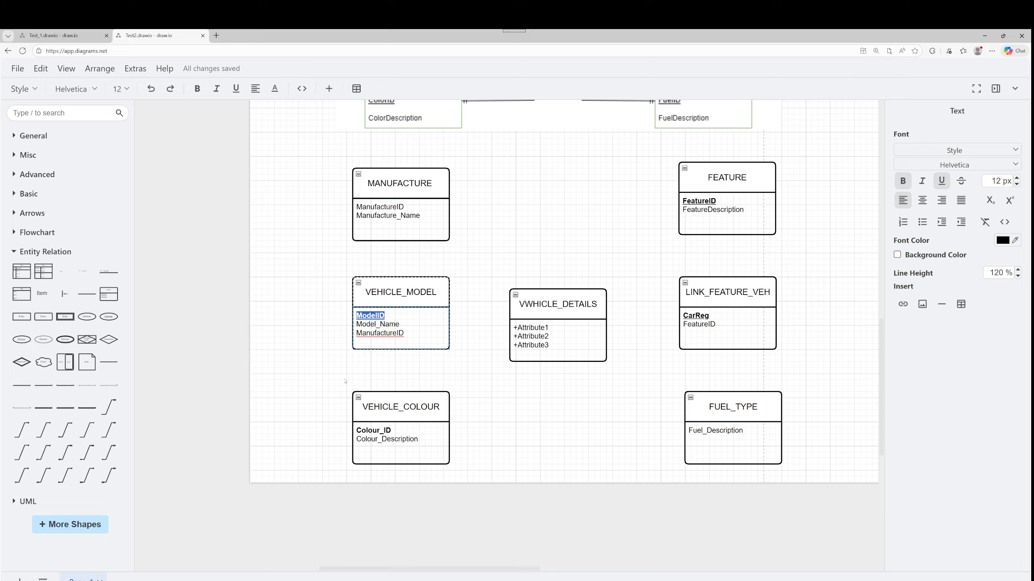
# Step: Underline the Colour_ID attribute in the VEHICLE_COLOUR entity, keeping it bold
pyautogui.click(392, 434)
pyautogui.doubleClick(392, 431)
pyautogui.doubleClick(372, 430)
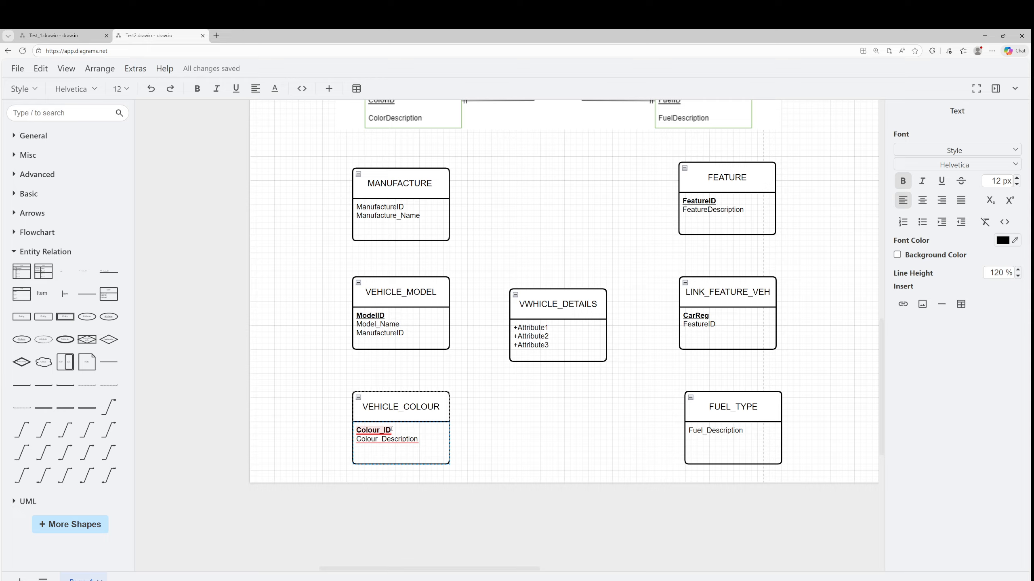
pyautogui.rightClick(363, 430)
pyautogui.press('Escape')
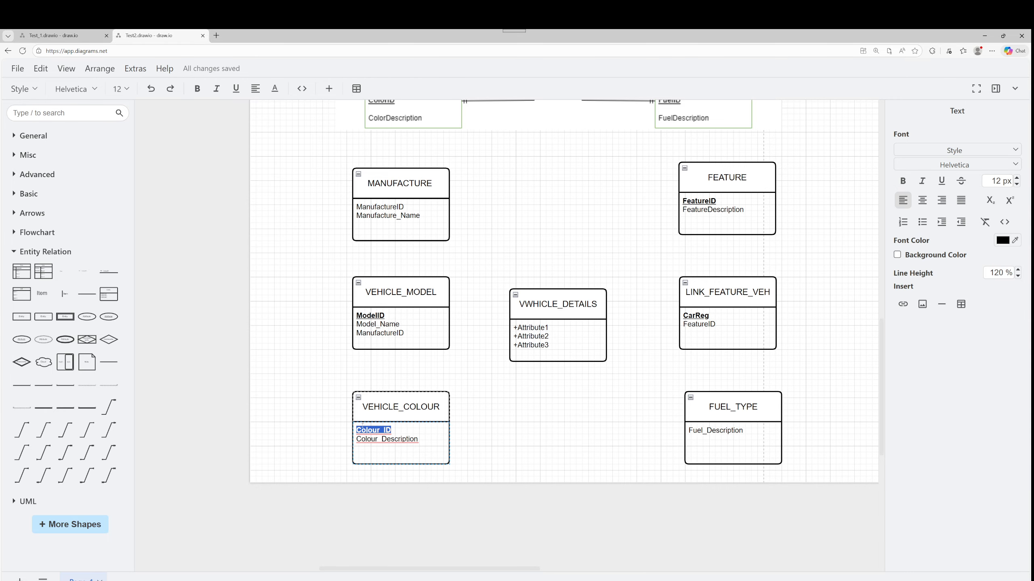
pyautogui.hotkey('ctrl', 'b')
pyautogui.hotkey('ctrl', 'u')
# Step: Insert FuelID above Fuel_Description in the FUEL_TYPE entity and make it bold and underlined
pyautogui.scroll(2, 653, 353)
pyautogui.doubleClick(689, 430)
pyautogui.write('FuelID')
pyautogui.press('Return')
pyautogui.doubleClick(699, 430)
pyautogui.hotkey('ctrl', 'b')
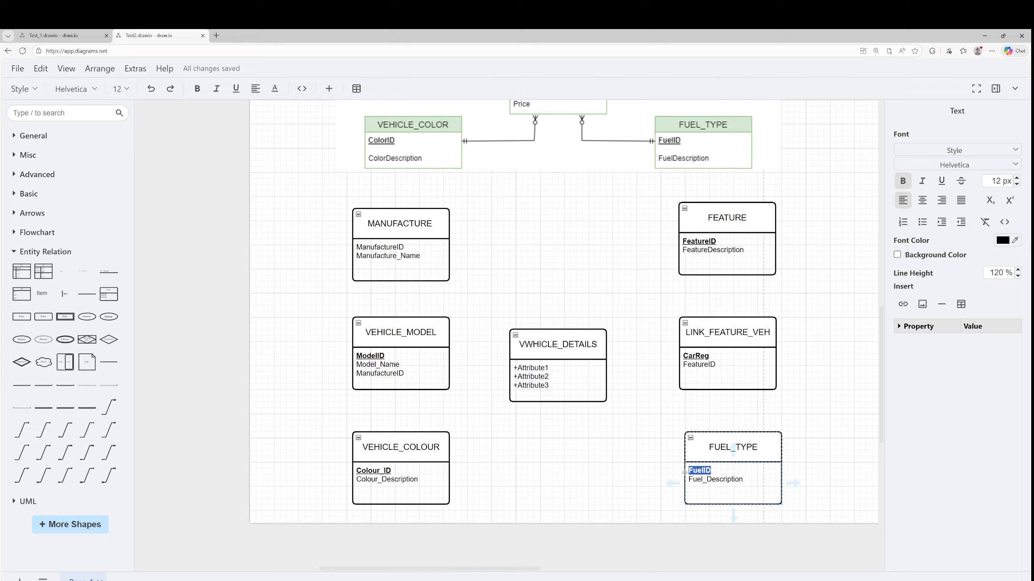
pyautogui.hotkey('ctrl', 'u')
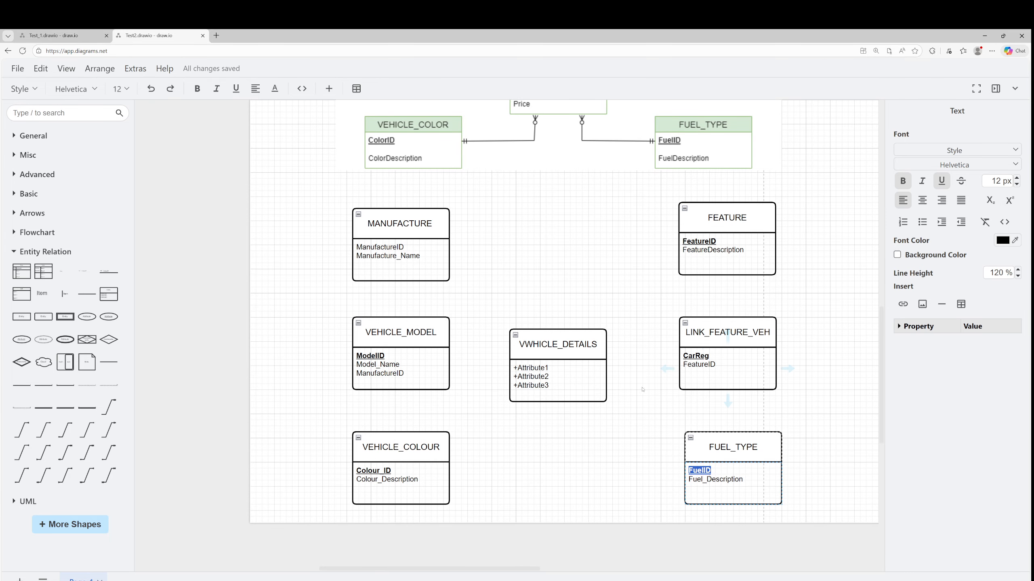
pyautogui.scroll(6, 541, 385)
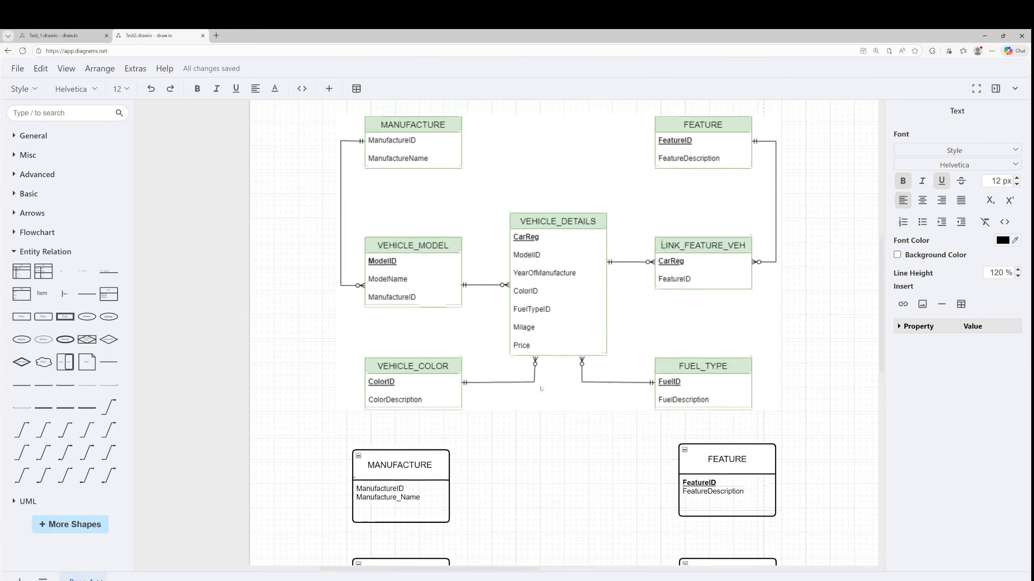
# Step: Clear all placeholder attributes from the VWHICLE_DETAILS entity
pyautogui.scroll(-3, 542, 384)
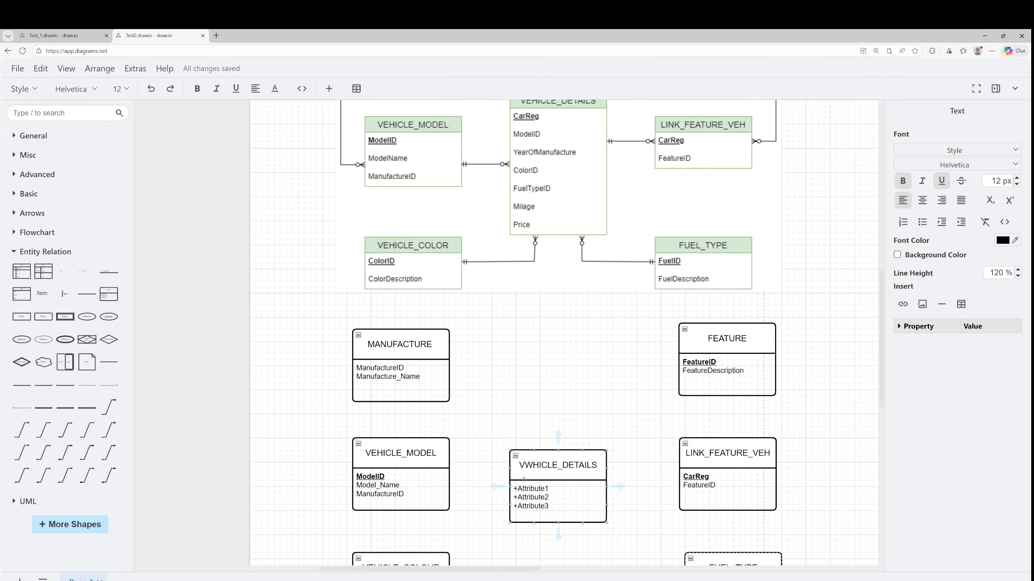
pyautogui.click(531, 497)
pyautogui.doubleClick(531, 497)
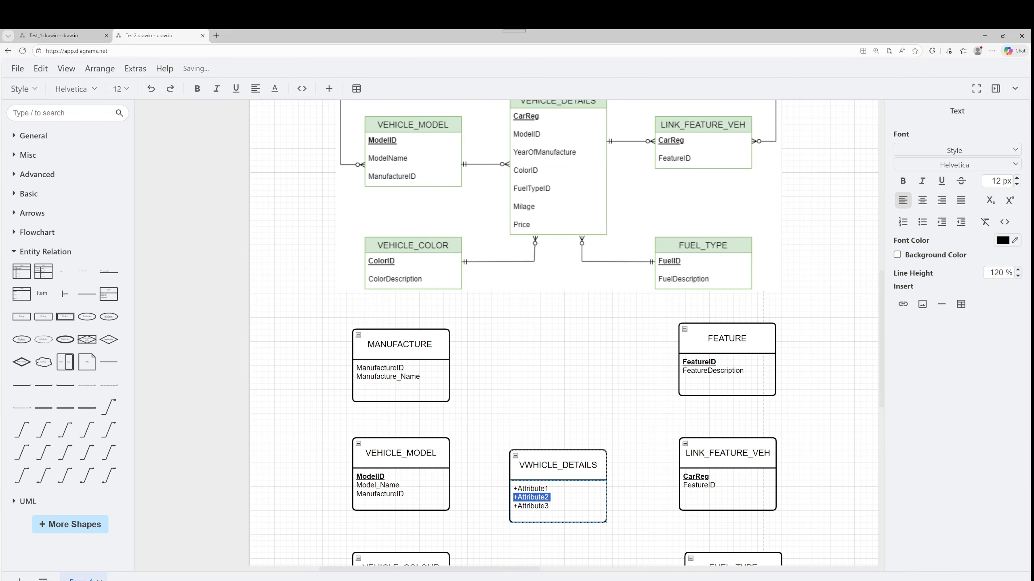
pyautogui.hotkey('ctrl', 'a')
pyautogui.press('BackSpace')
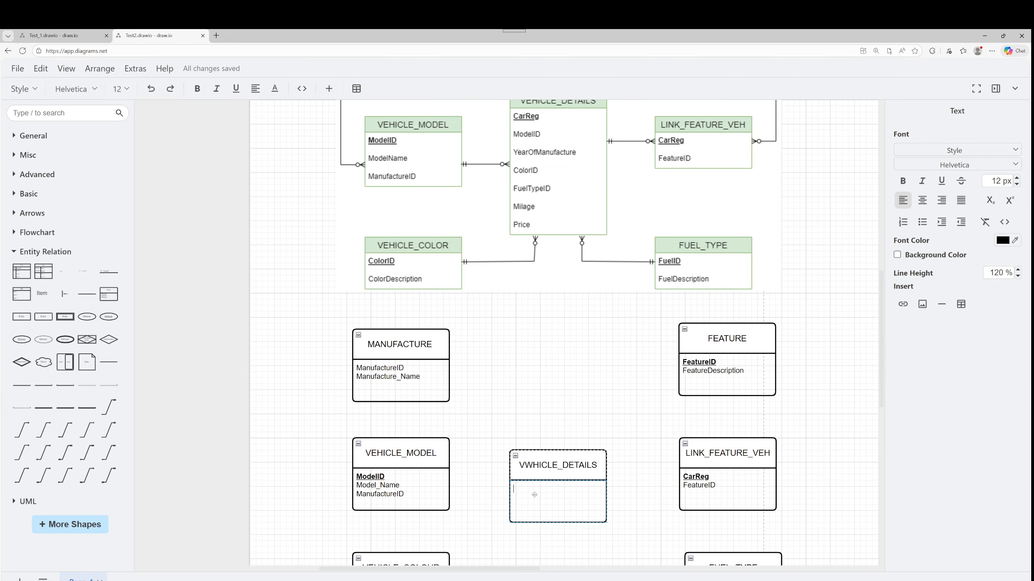
pyautogui.scroll(1, 552, 487)
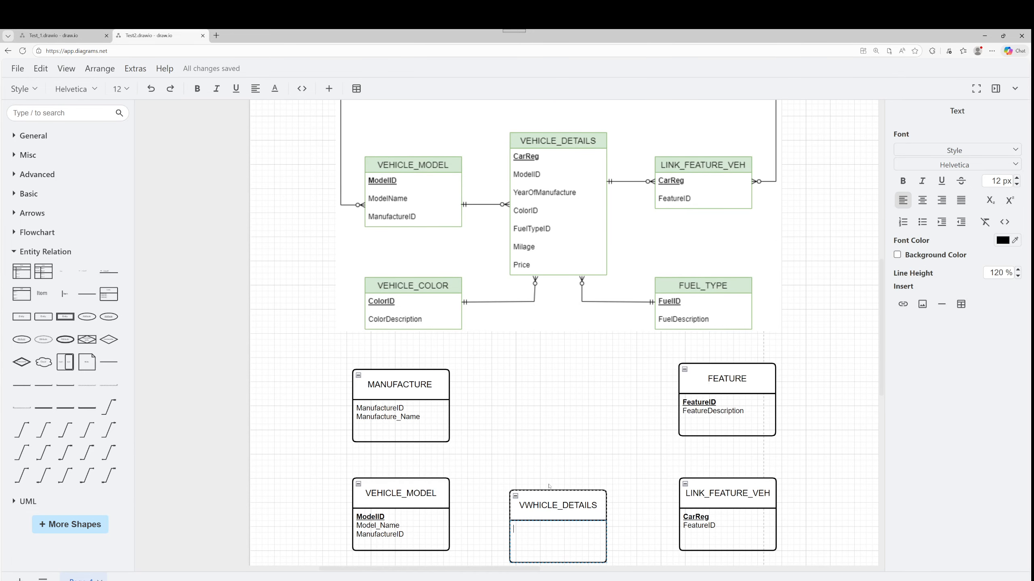
pyautogui.scroll(-2, 549, 484)
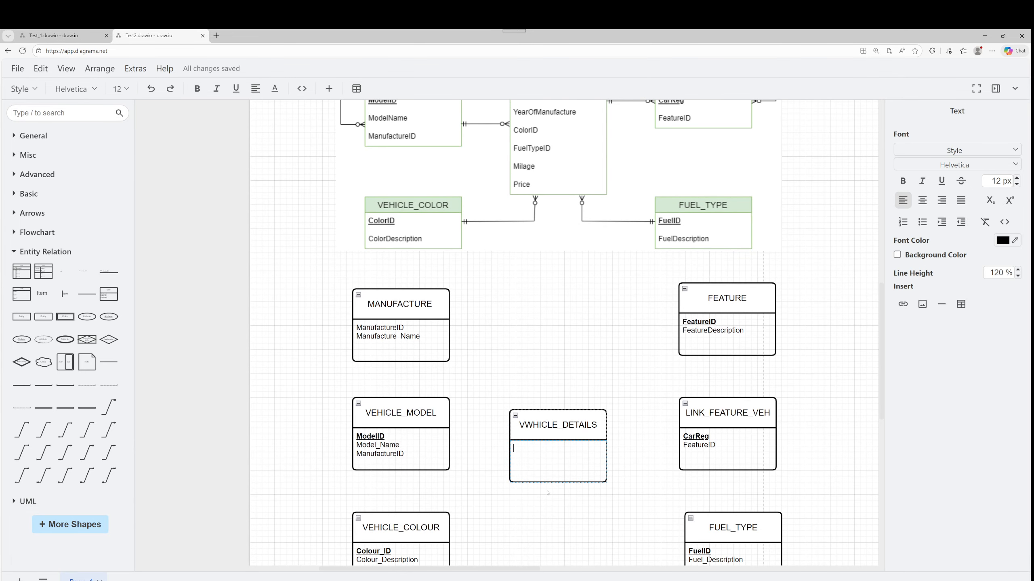
# Step: Enter CarReg as the key attribute of the VWHICLE_DETAILS entity and make it bold and underlined
pyautogui.write('CarREeg')
pyautogui.hotkey('shift', 'Left')
pyautogui.hotkey('shift', 'Left')
pyautogui.hotkey('shift', 'Left')
pyautogui.hotkey('shift', 'Left')
pyautogui.hotkey('shift', 'Left')
pyautogui.hotkey('shift', 'Left')
pyautogui.scroll(3, 379, 378)
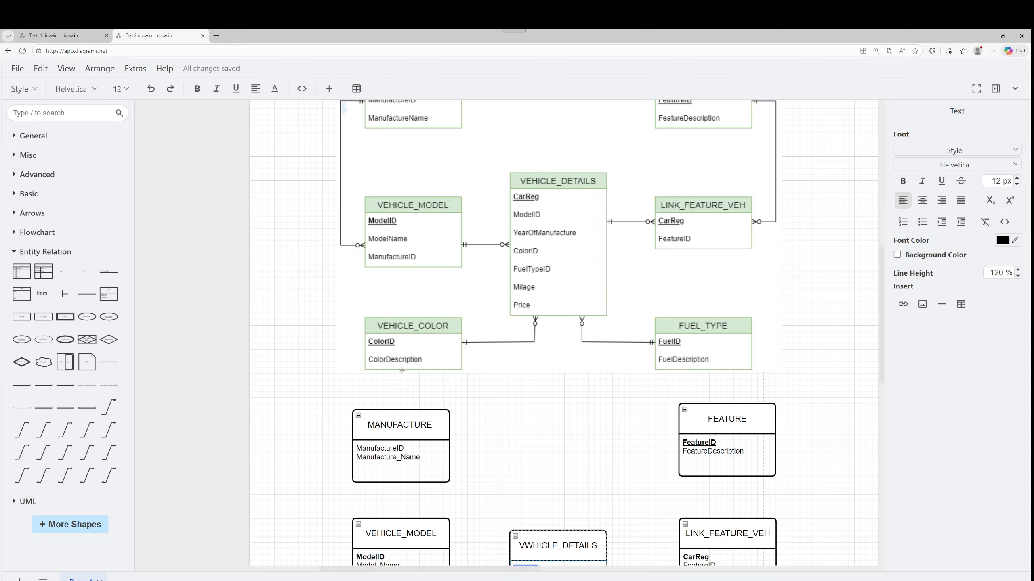
pyautogui.scroll(-1, 407, 369)
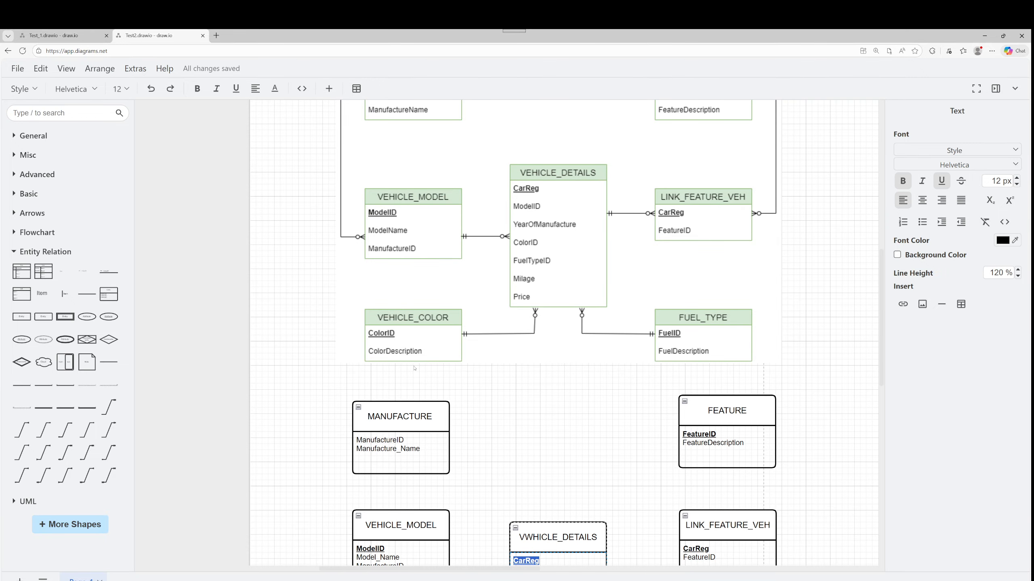
# Step: Select all seven rebuilt entities together and apply the light blue fill and outline style to them
pyautogui.scroll(-3, 448, 293)
pyautogui.scroll(2, 495, 331)
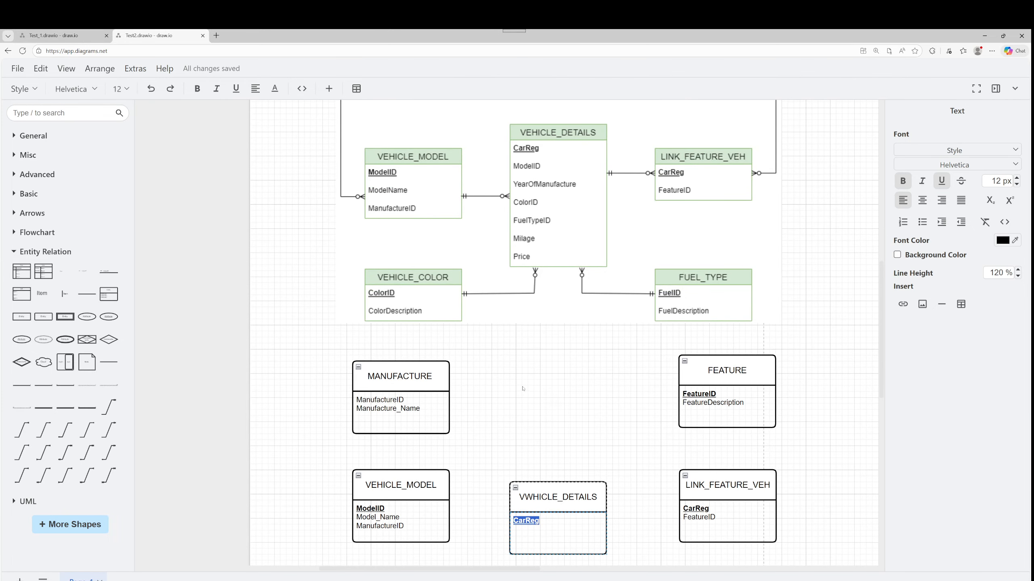
pyautogui.scroll(-1, 519, 350)
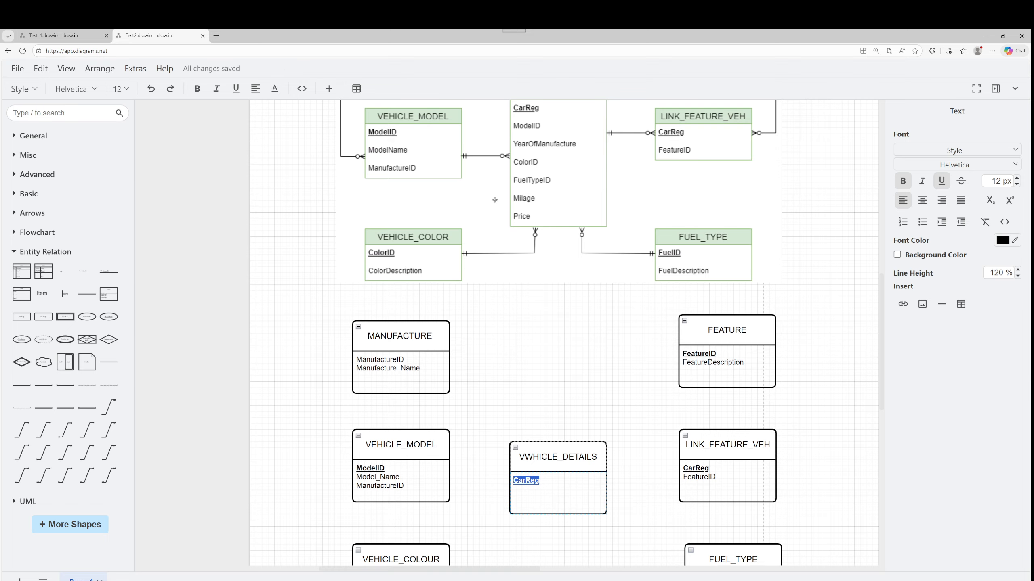
pyautogui.scroll(1, 504, 220)
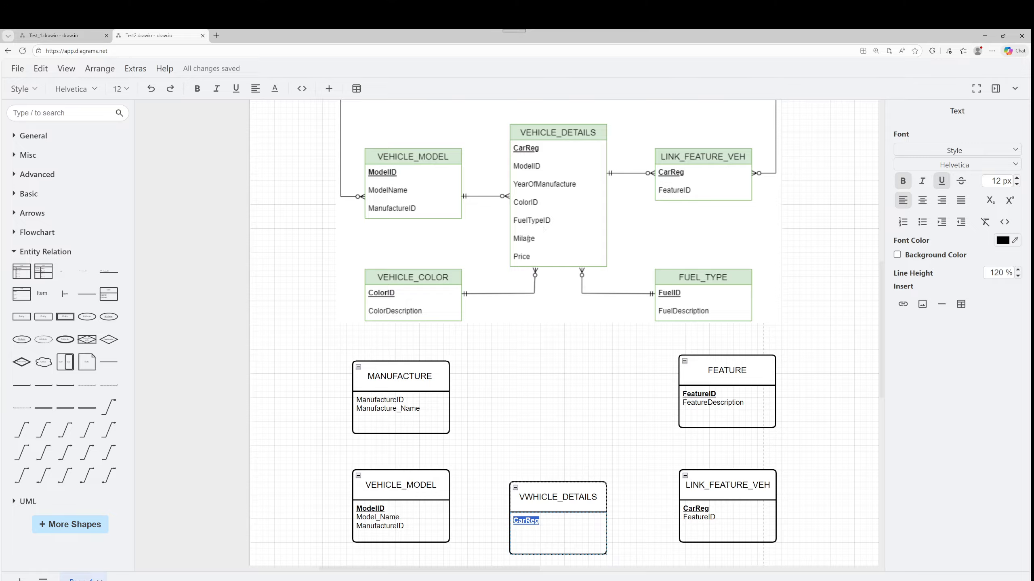
pyautogui.scroll(1, 528, 238)
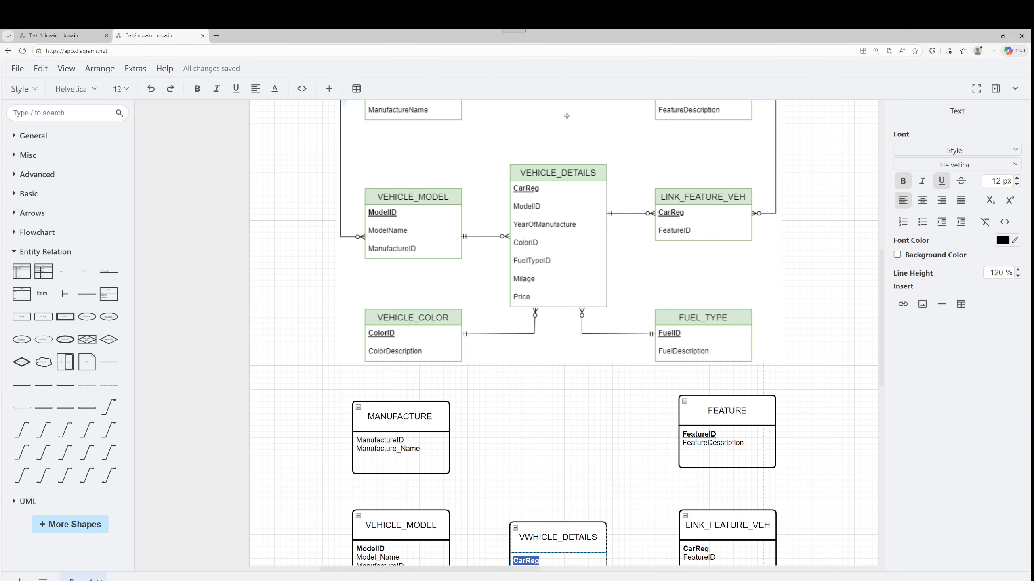
pyautogui.scroll(-3, 529, 254)
pyautogui.scroll(-3, 534, 207)
pyautogui.scroll(1, 525, 209)
pyautogui.click(520, 210)
pyautogui.moveTo(309, 185); pyautogui.dragTo(826, 518)
pyautogui.click(970, 140)
pyautogui.scroll(2, 562, 285)
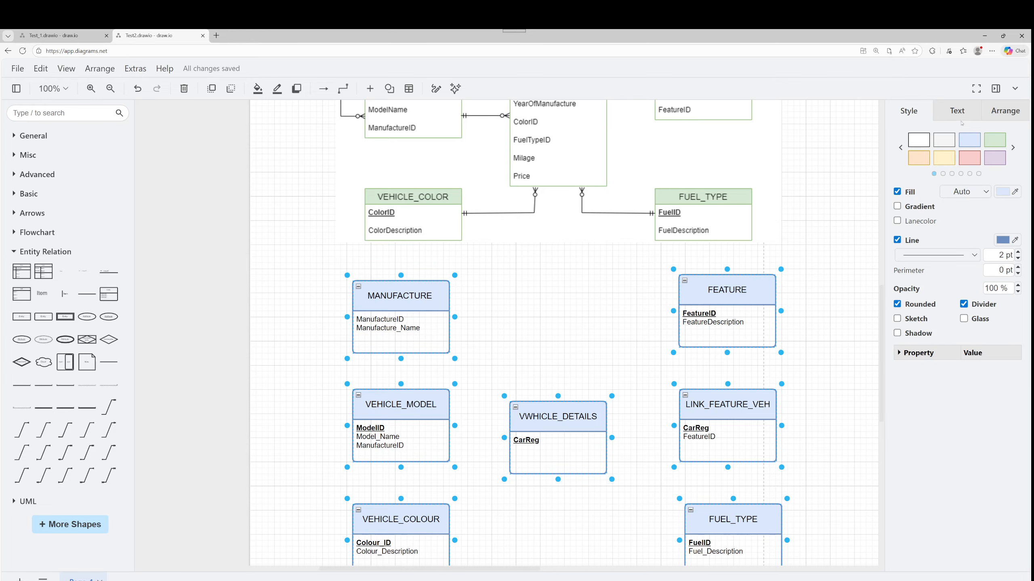
pyautogui.click(1000, 91)
pyautogui.click(1001, 92)
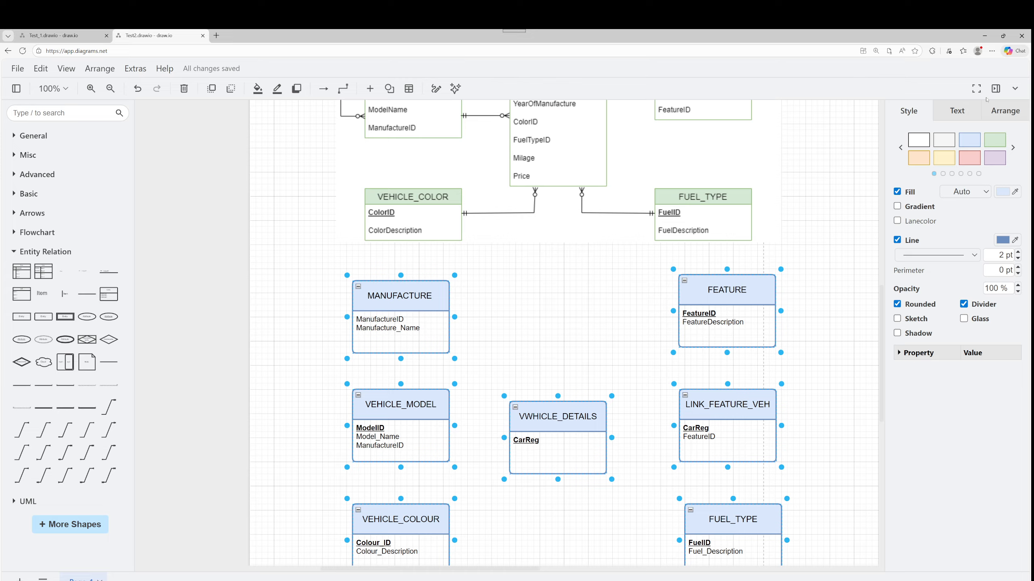
pyautogui.click(967, 113)
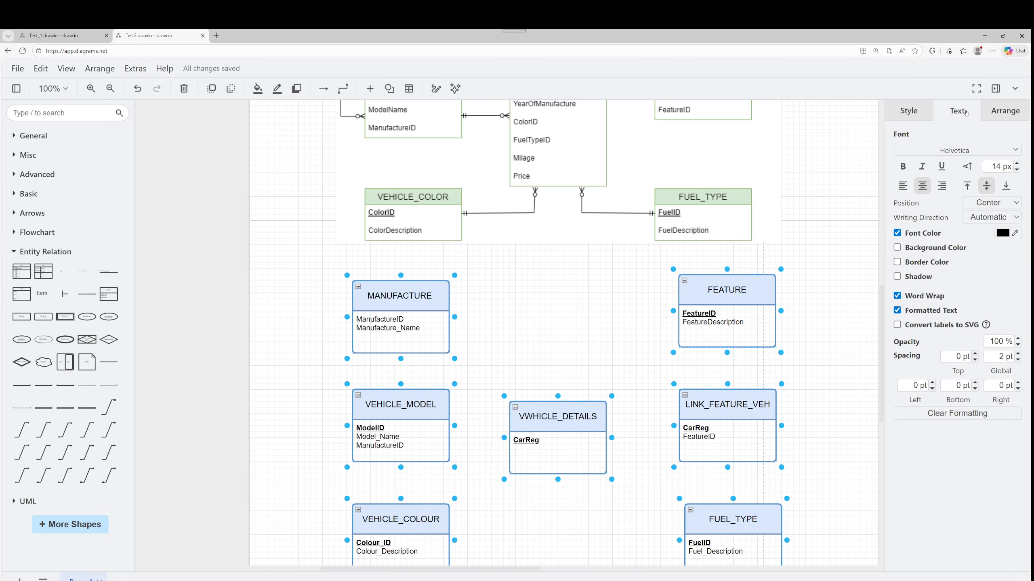
pyautogui.click(1003, 114)
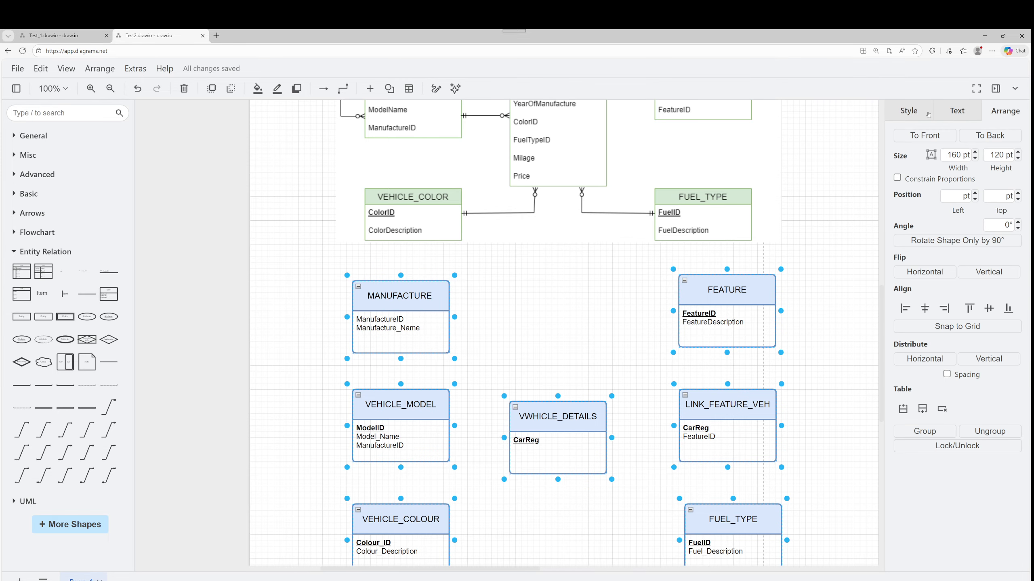
pyautogui.click(903, 114)
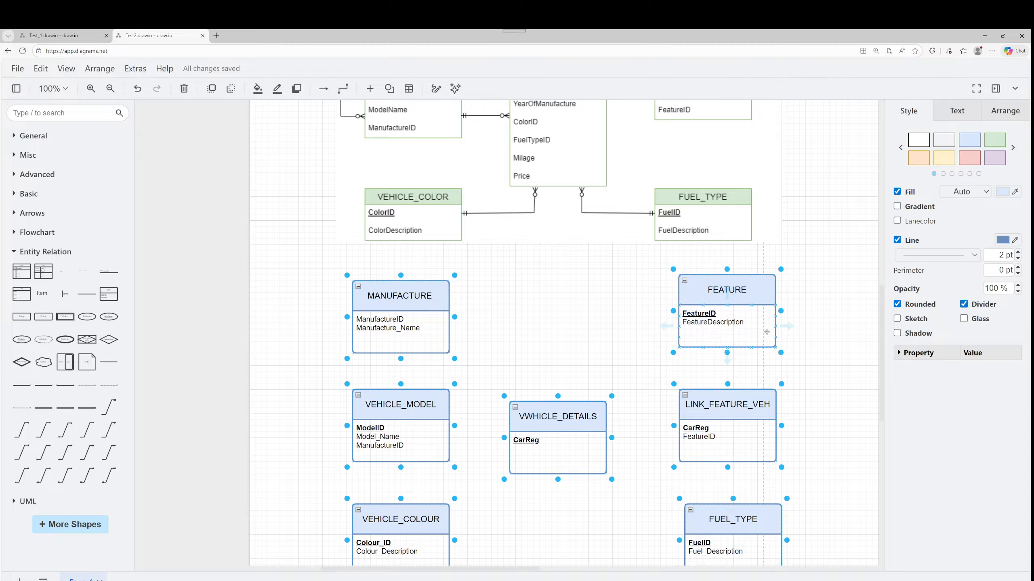
pyautogui.click(822, 331)
# Step: Examine the available relationship connector types and compare them with the relationship lines in the reference diagram
pyautogui.scroll(-2, 822, 331)
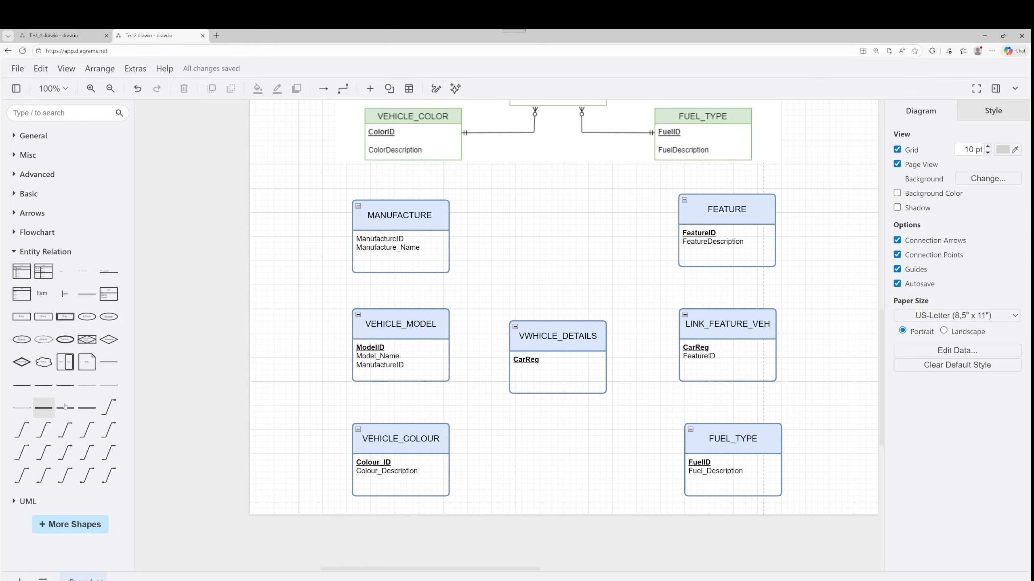
pyautogui.moveTo(71, 408)
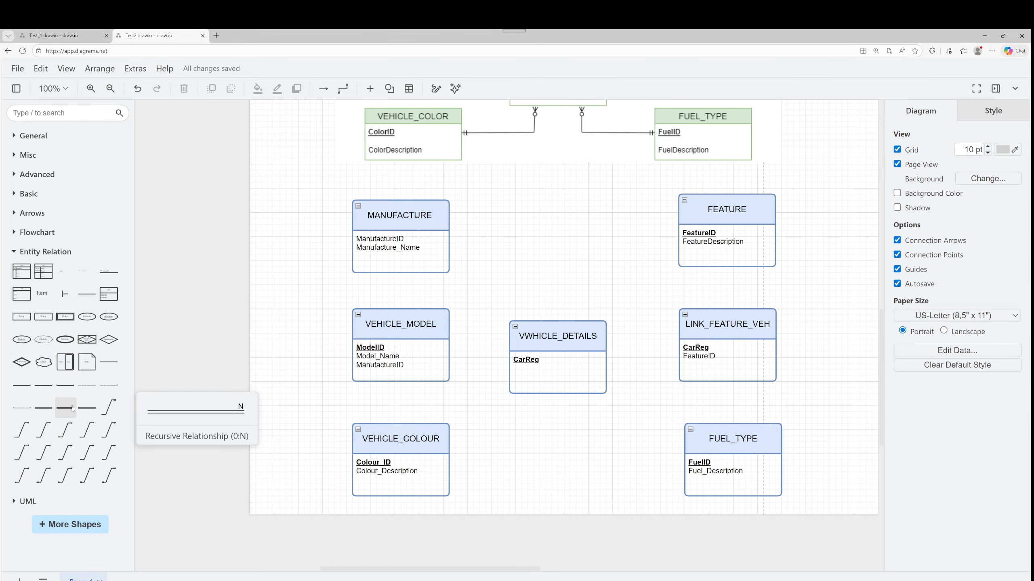
pyautogui.moveTo(112, 434)
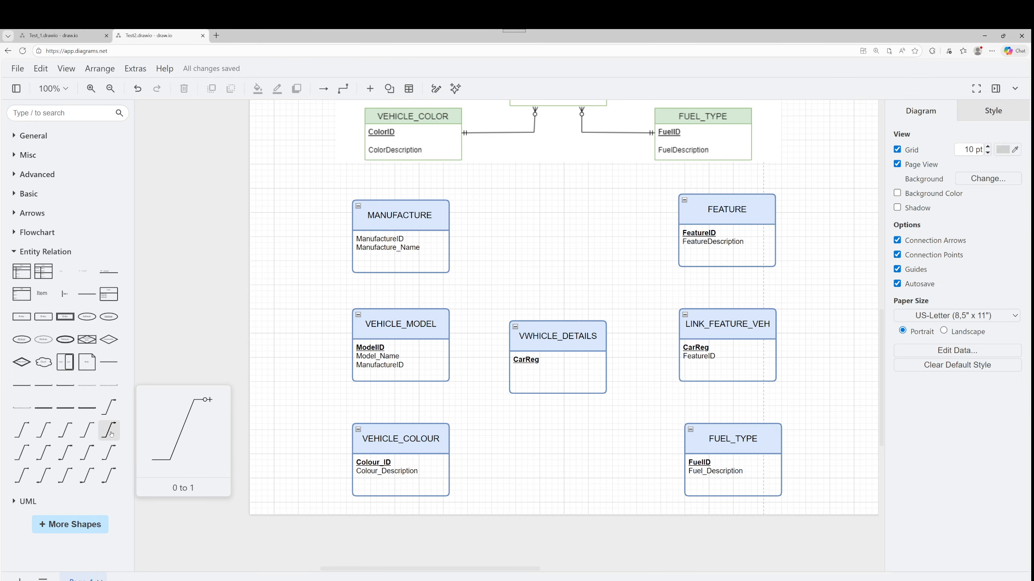
pyautogui.moveTo(81, 429)
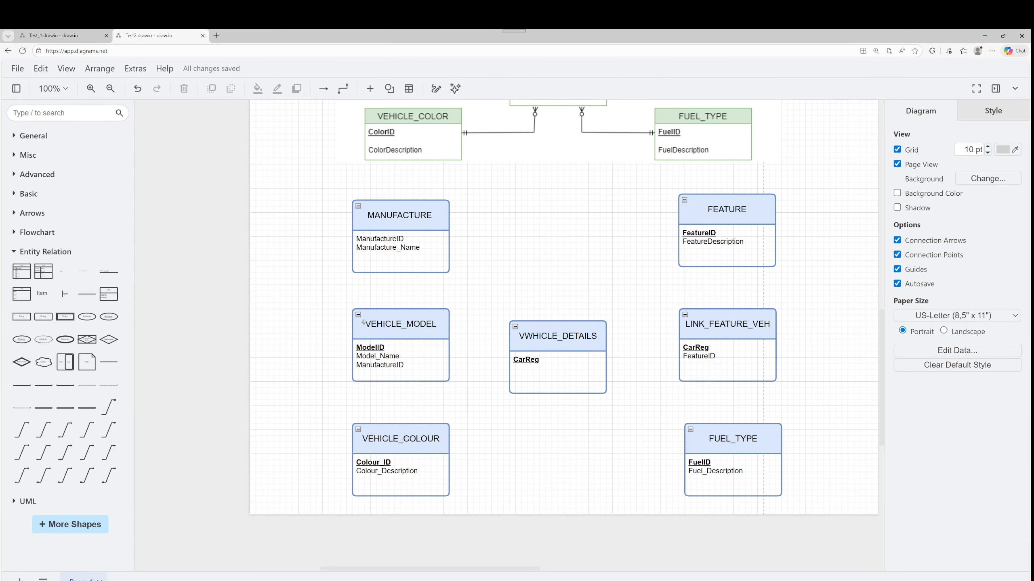
pyautogui.scroll(3, 577, 183)
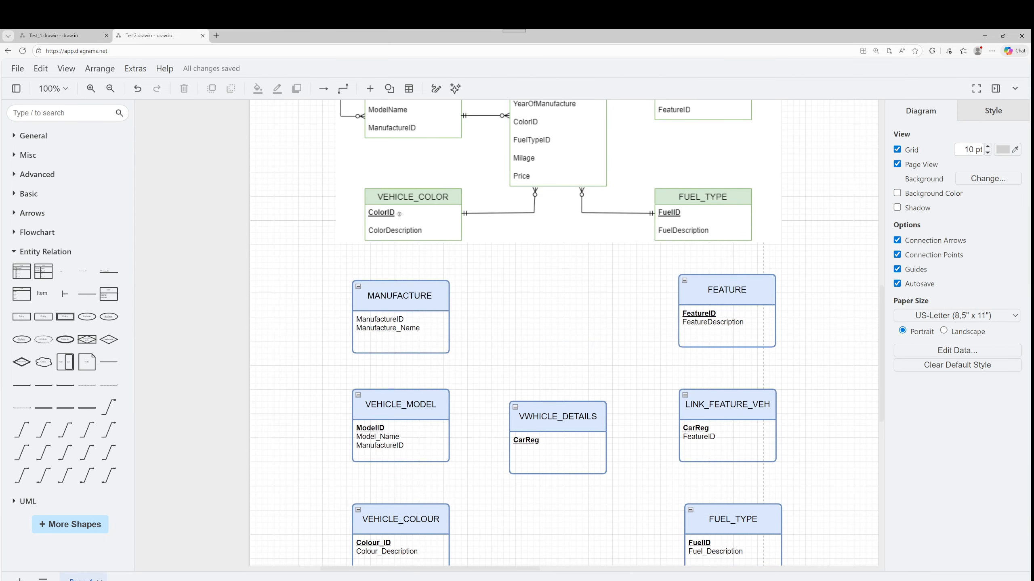
pyautogui.scroll(3, 503, 217)
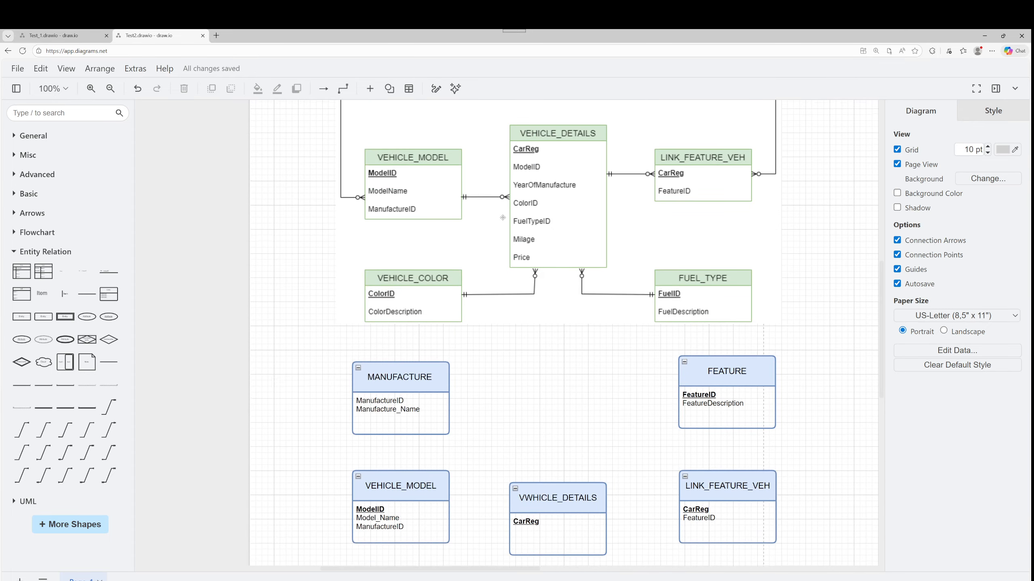
pyautogui.scroll(1, 502, 217)
pyautogui.scroll(-3, 507, 212)
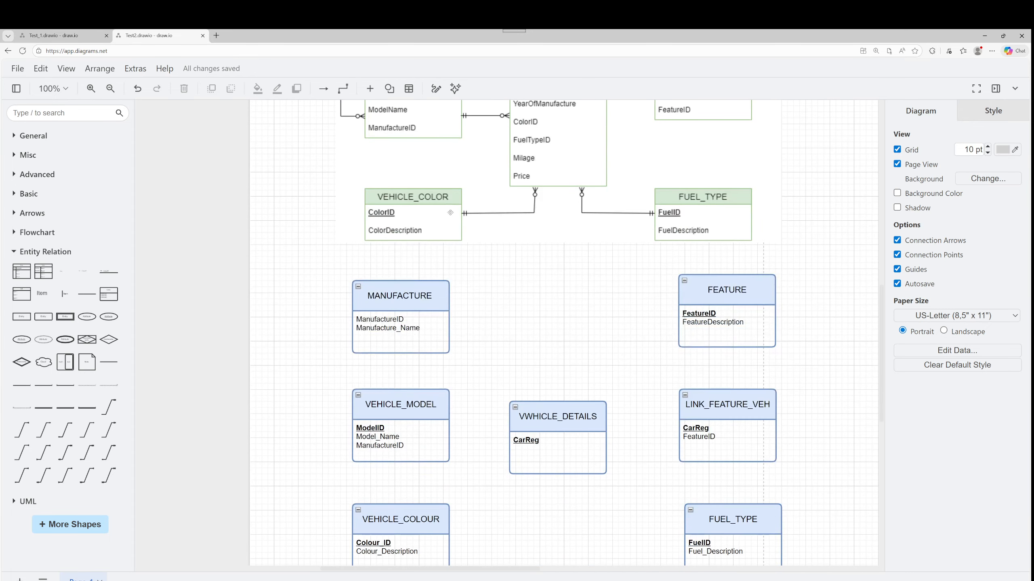
pyautogui.scroll(-1, 509, 253)
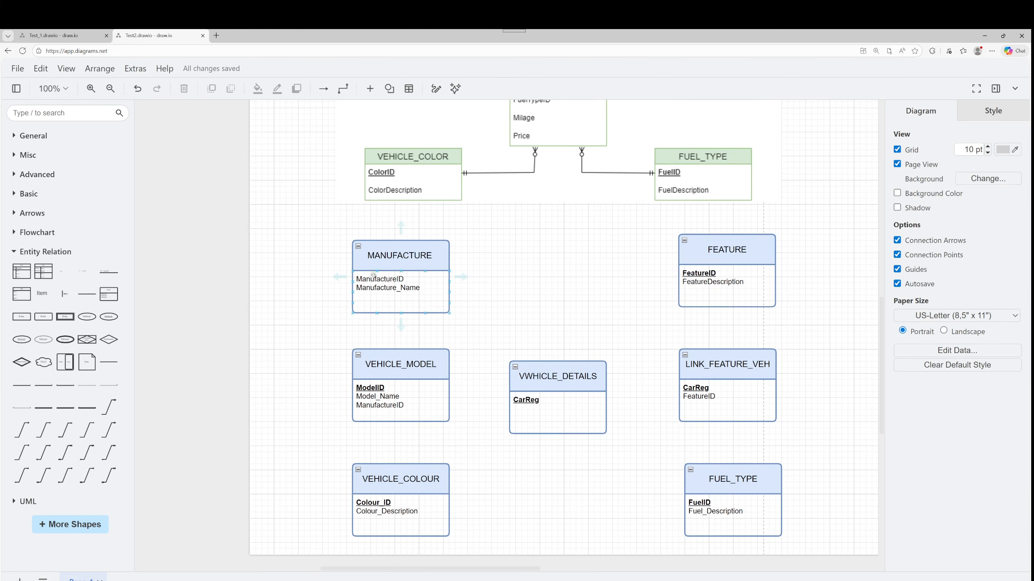
# Step: Insert a mandatory-one to optional-many connector running from the VEHICLE_COLOUR entity to the VWHICLE_DETAILS entity
pyautogui.moveTo(103, 475)
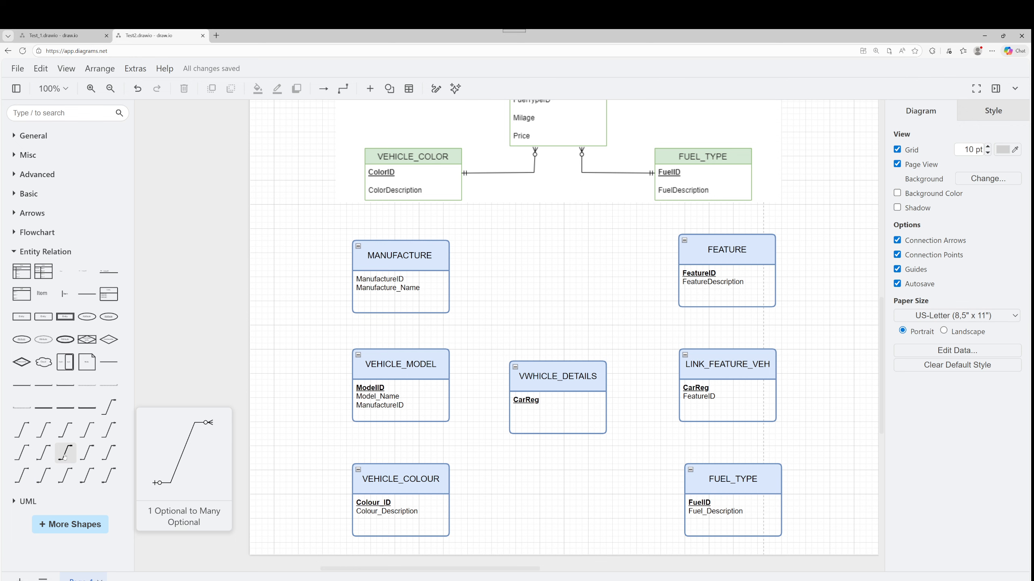
pyautogui.click(85, 459)
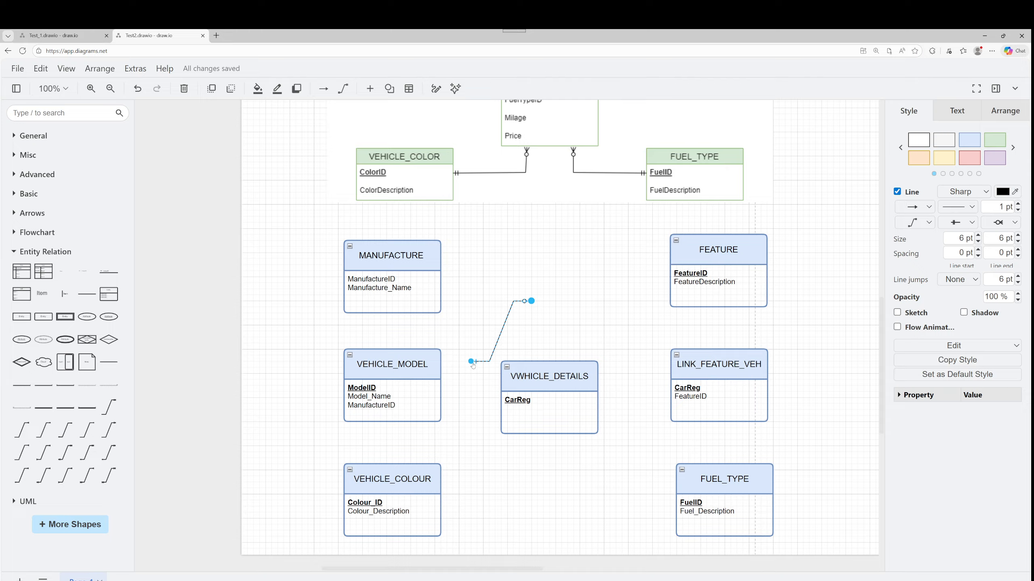
pyautogui.moveTo(471, 361); pyautogui.dragTo(448, 464)
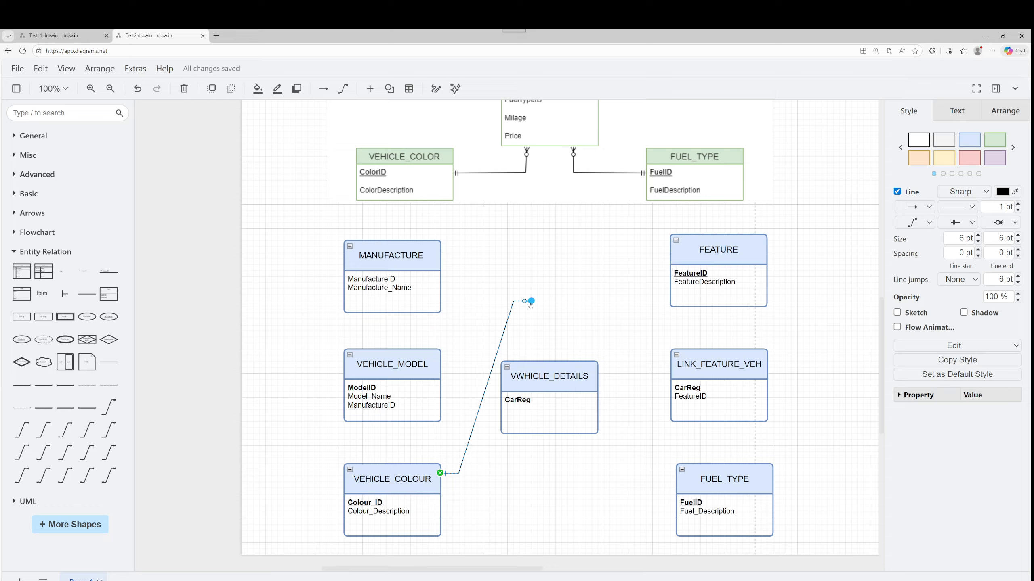
pyautogui.moveTo(531, 300); pyautogui.dragTo(501, 390)
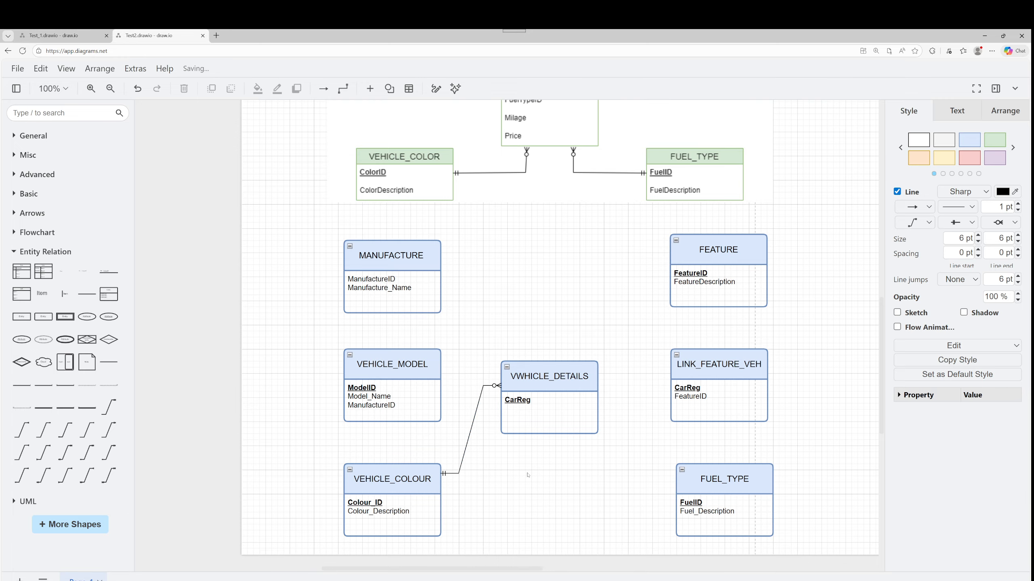
pyautogui.click(489, 501)
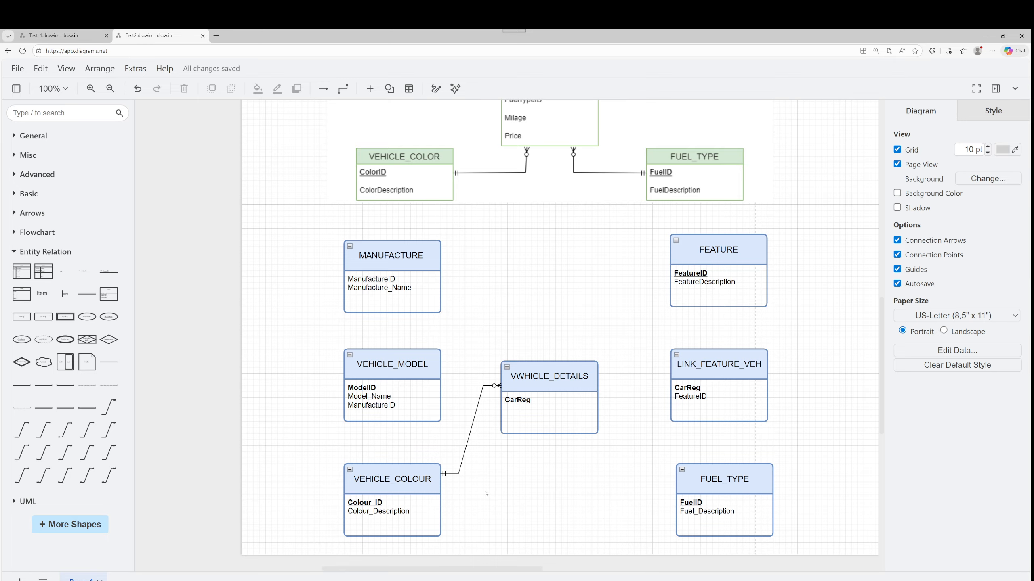
# Step: Switch the VEHICLE_COLOUR connector to a straight line and reroute it with a right-angle bend into the lower edge of VWHICLE_DETAILS
pyautogui.click(471, 435)
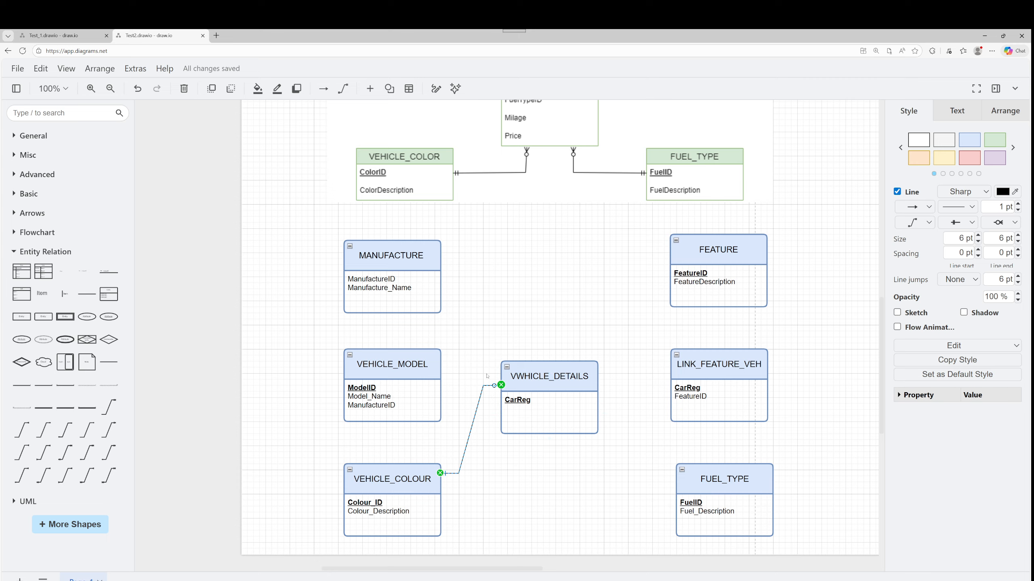
pyautogui.click(344, 88)
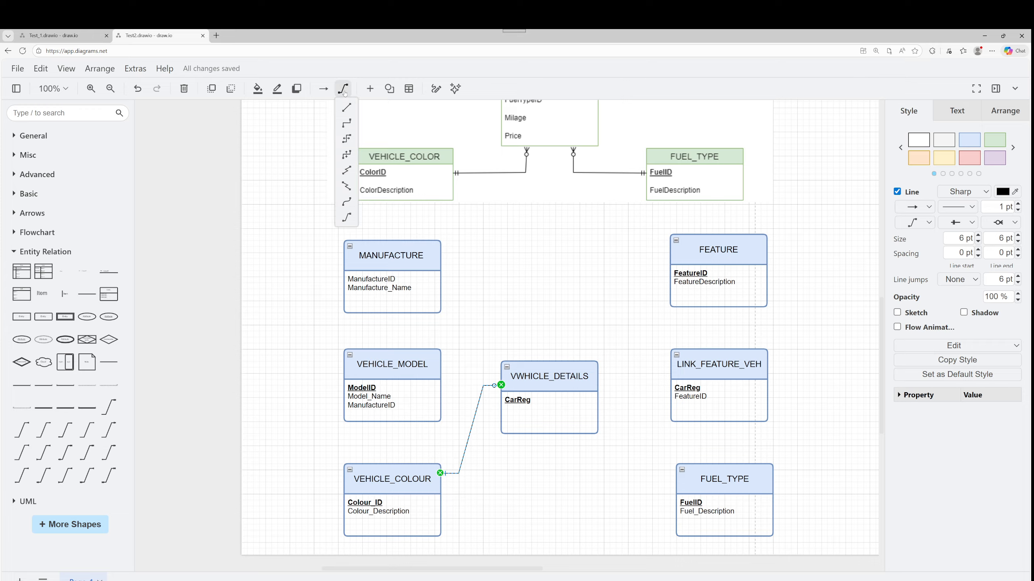
pyautogui.click(346, 107)
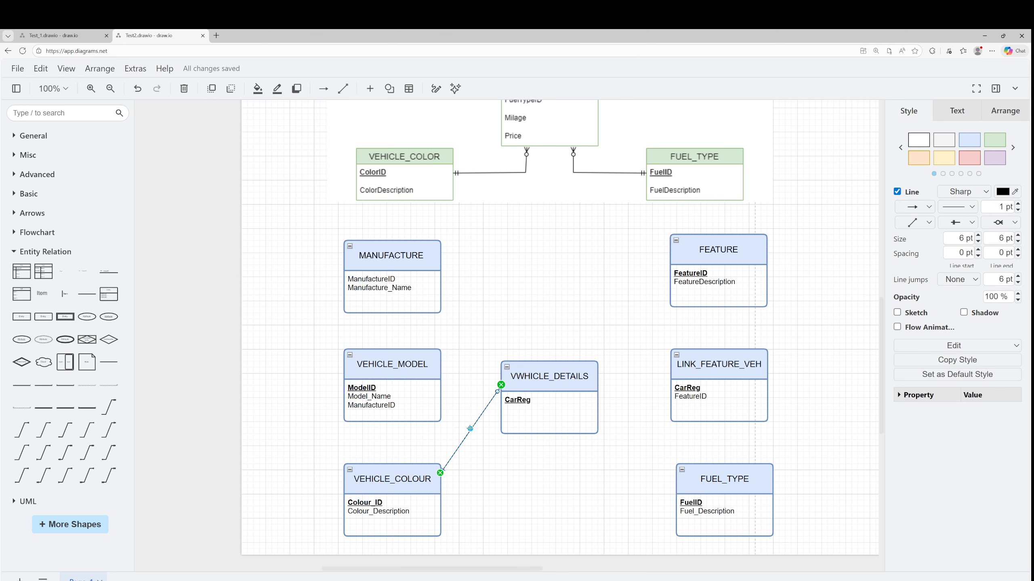
pyautogui.moveTo(470, 428); pyautogui.dragTo(506, 473)
pyautogui.moveTo(500, 394); pyautogui.dragTo(509, 436)
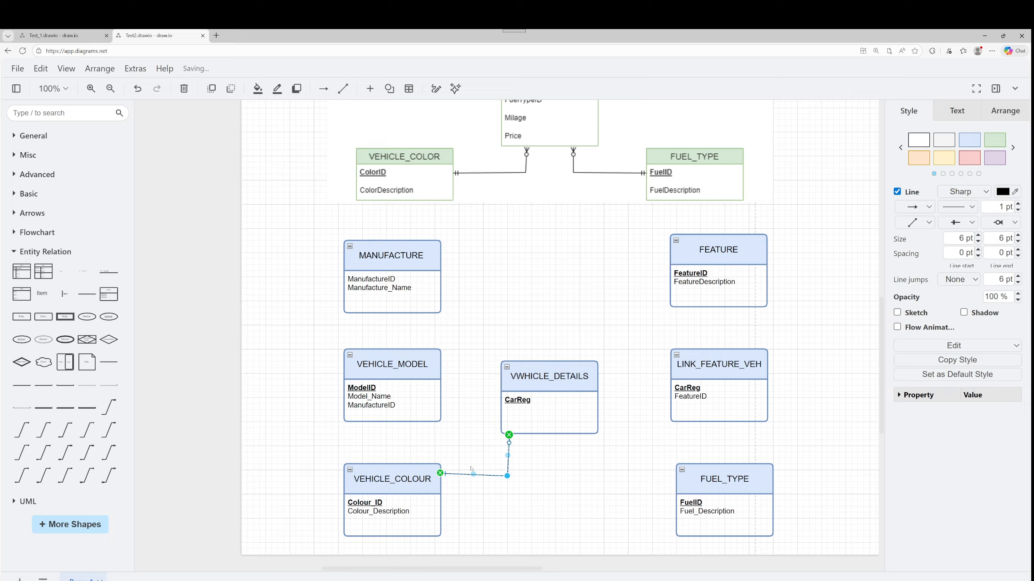
pyautogui.moveTo(440, 473); pyautogui.dragTo(444, 478)
pyautogui.moveTo(507, 475); pyautogui.dragTo(511, 479)
pyautogui.click(545, 474)
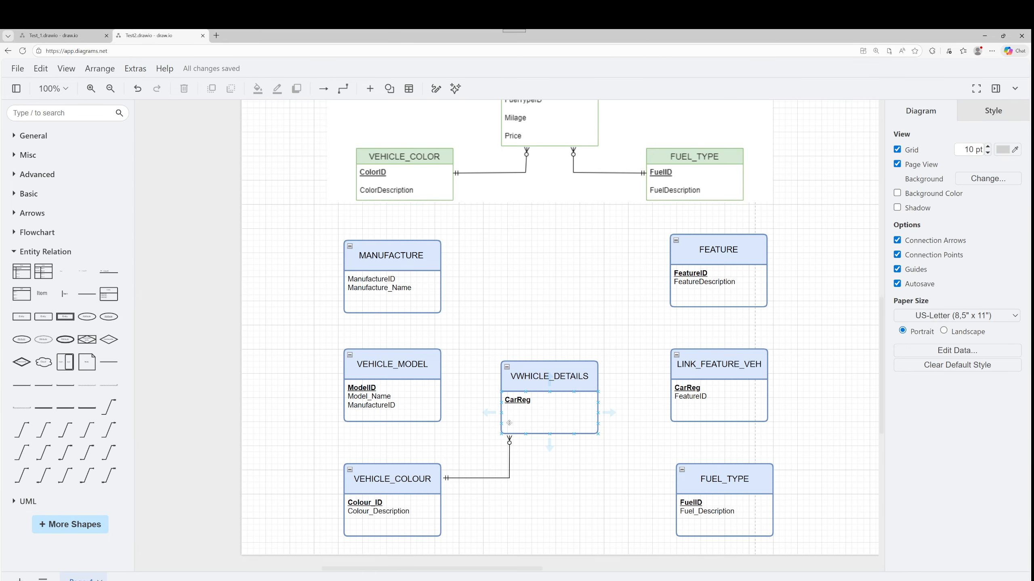
pyautogui.scroll(1, 599, 304)
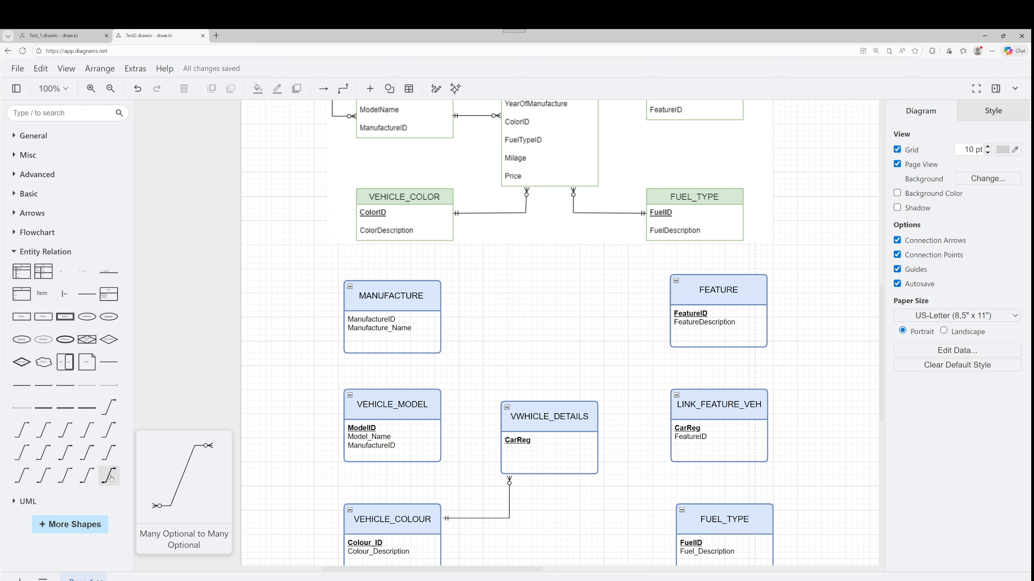
# Step: Insert a mandatory-one to optional-many connector running from the FUEL_TYPE entity to the VWHICLE_DETAILS entity
pyautogui.click(97, 455)
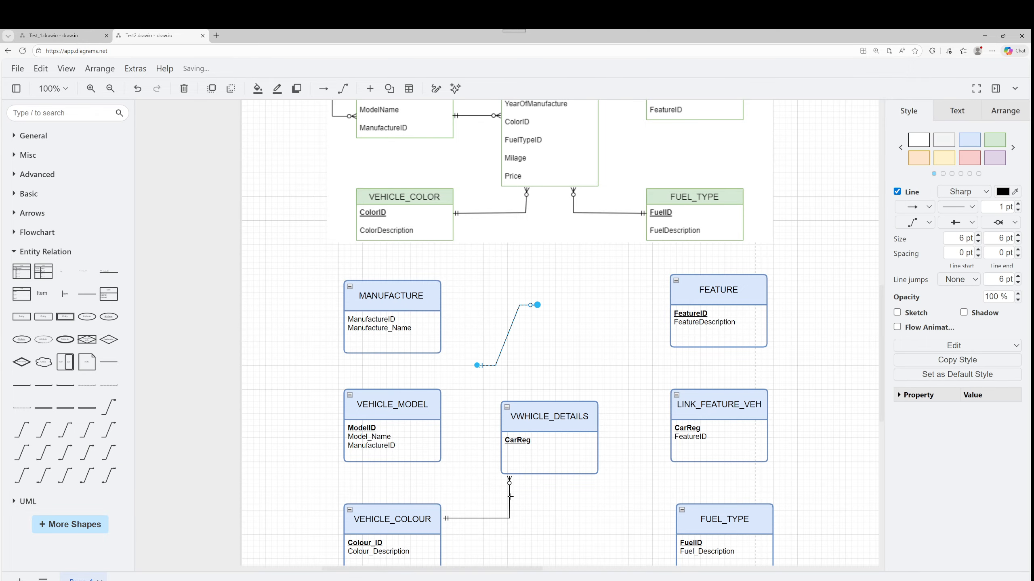
pyautogui.moveTo(488, 366); pyautogui.dragTo(675, 519)
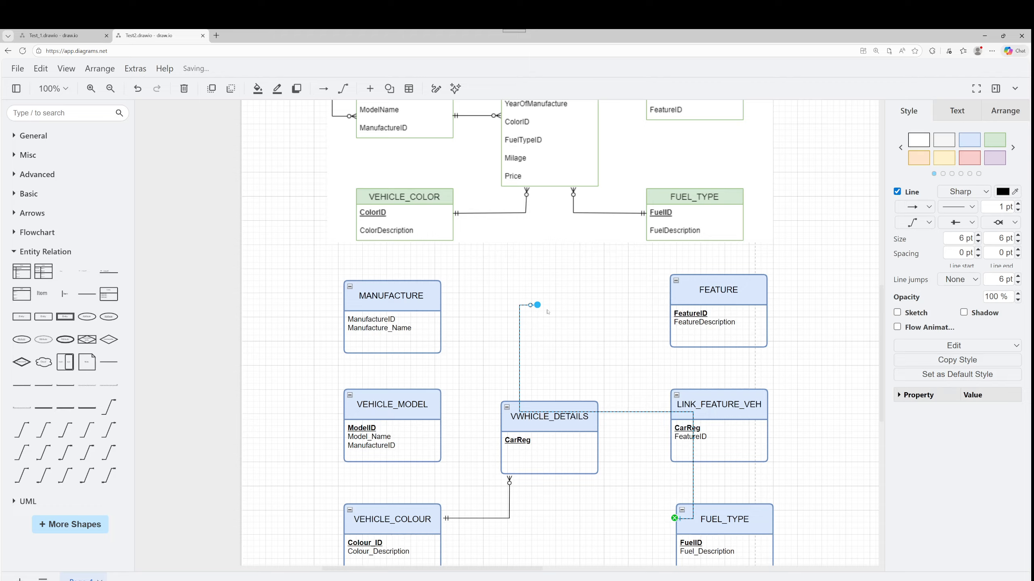
pyautogui.moveTo(536, 306); pyautogui.dragTo(598, 414)
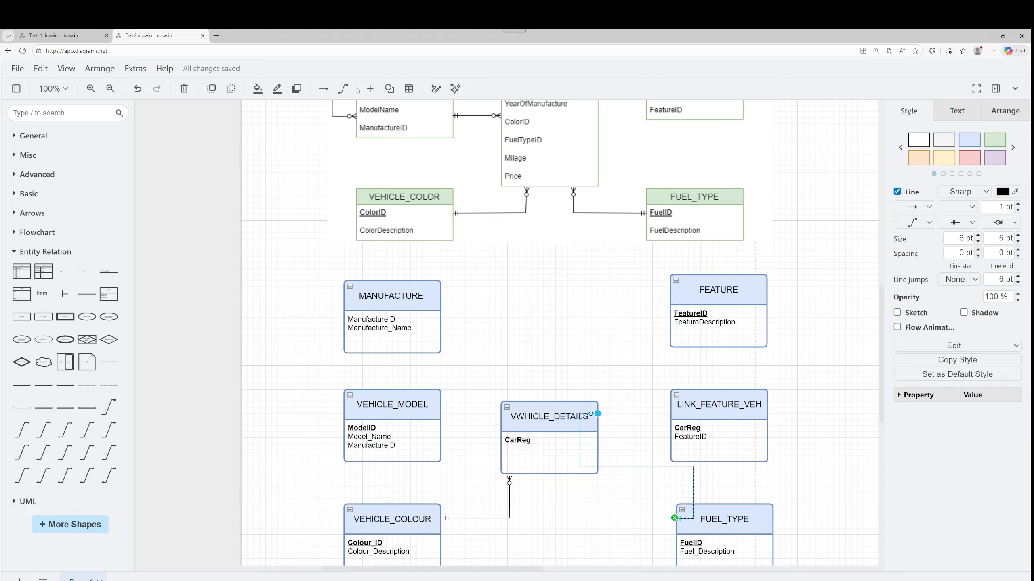
# Step: Switch the FUEL_TYPE connector to a straight line and reroute it with a right-angle bend into the lower edge of VWHICLE_DETAILS
pyautogui.click(344, 88)
pyautogui.click(347, 107)
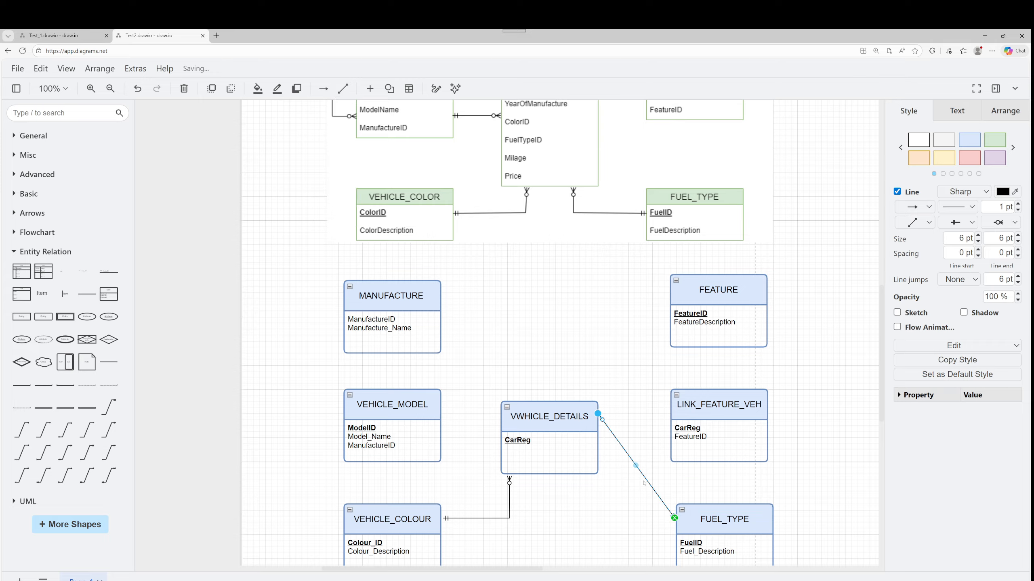
pyautogui.moveTo(635, 466); pyautogui.dragTo(616, 517)
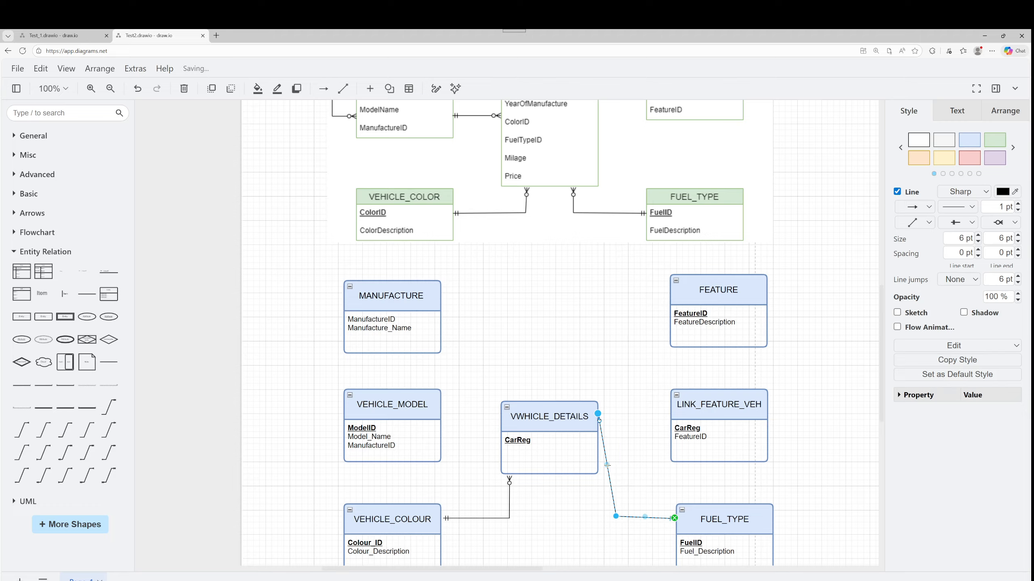
pyautogui.moveTo(607, 465); pyautogui.dragTo(617, 415)
pyautogui.moveTo(618, 519); pyautogui.dragTo(616, 519)
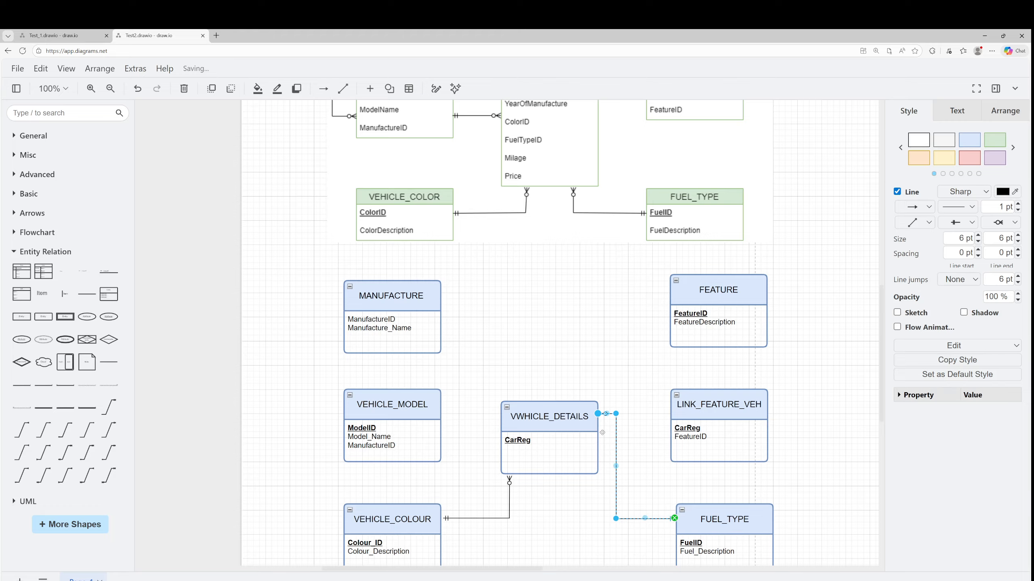
pyautogui.moveTo(598, 414); pyautogui.dragTo(581, 519)
pyautogui.click(799, 471)
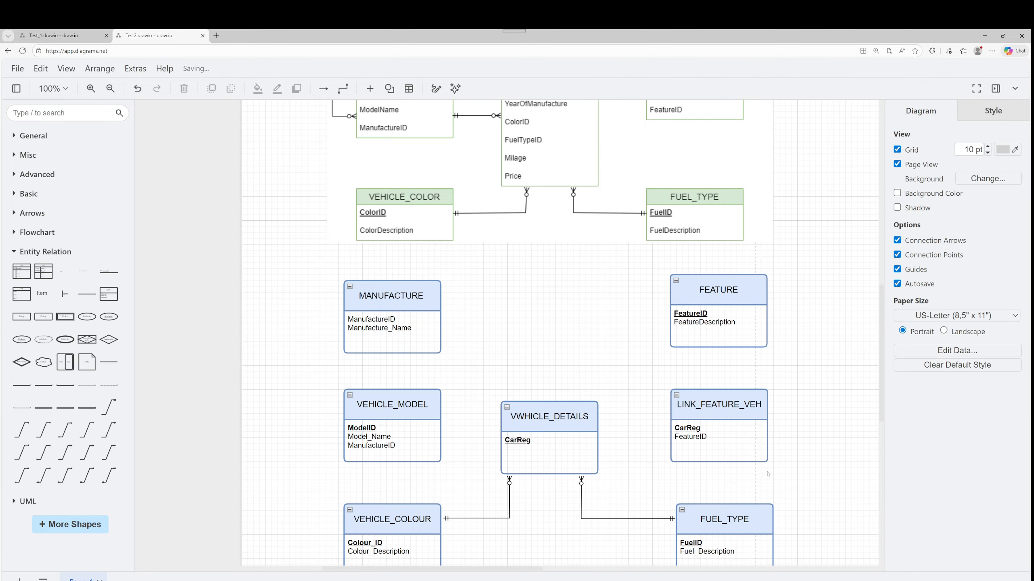
# Step: Compare the rebuilt entities and connectors with the reference diagram
pyautogui.scroll(5, 654, 427)
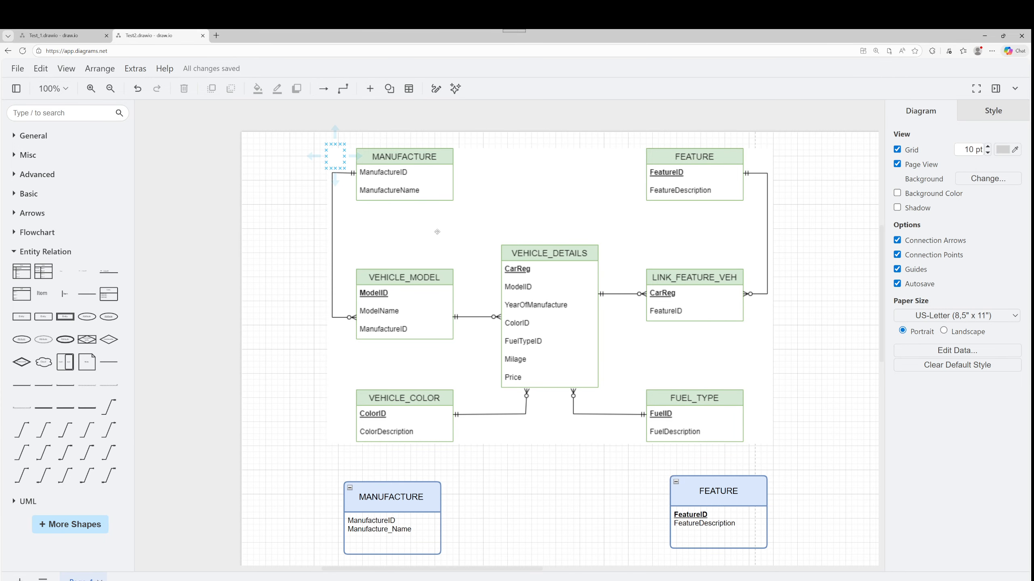
pyautogui.scroll(-3, 436, 232)
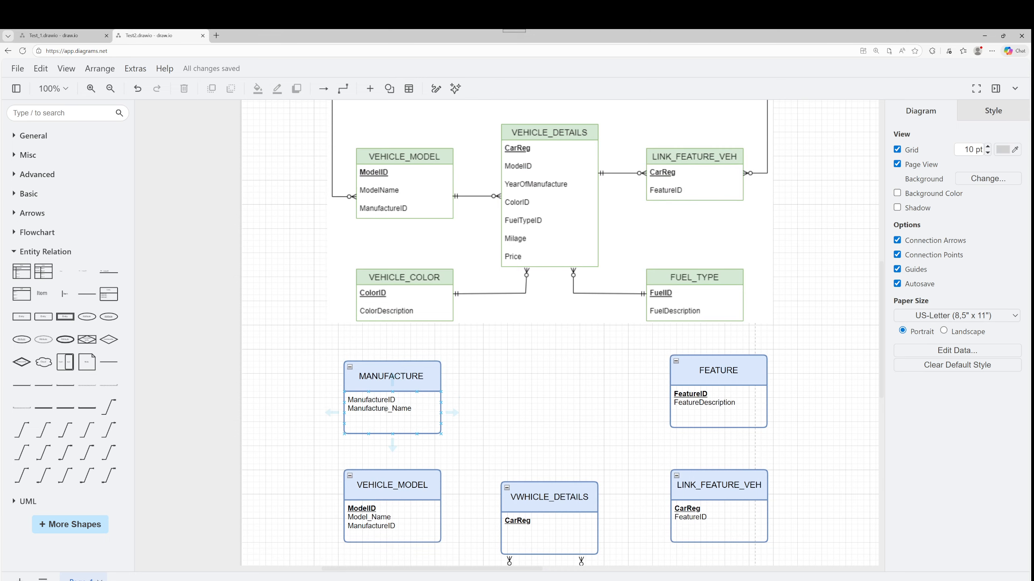
pyautogui.doubleClick(367, 401)
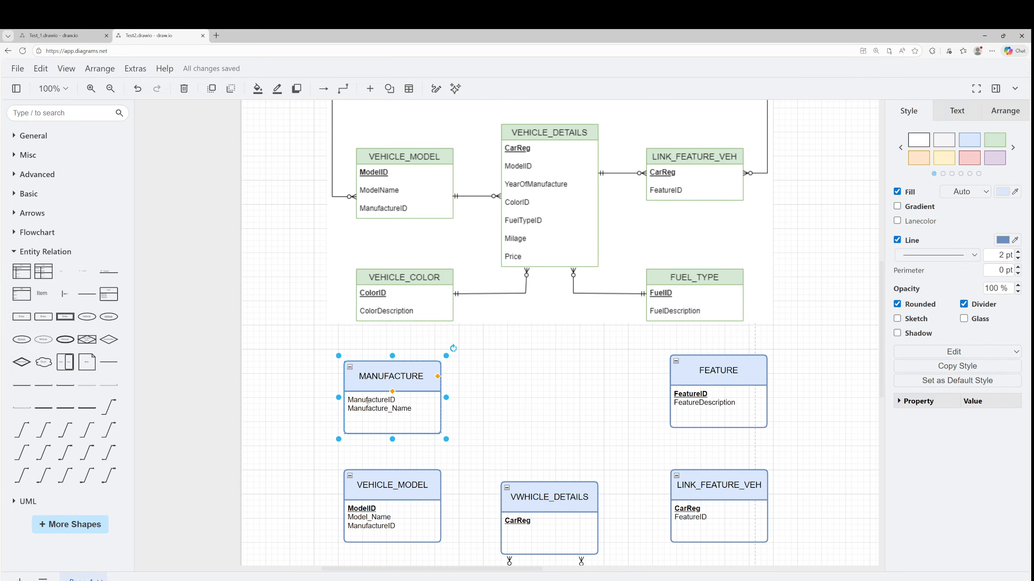
pyautogui.click(413, 403)
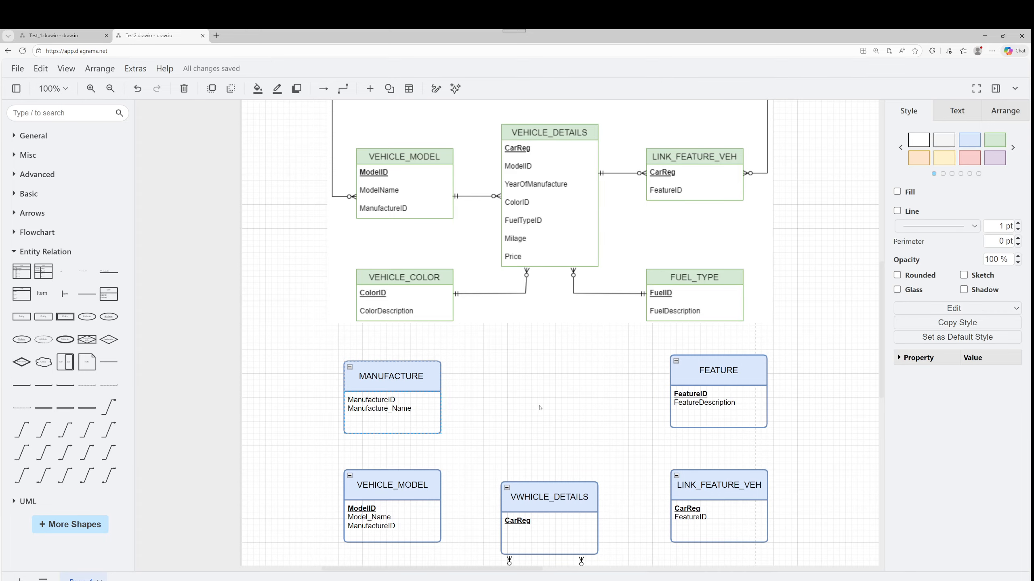
pyautogui.scroll(-3, 576, 416)
pyautogui.click(576, 416)
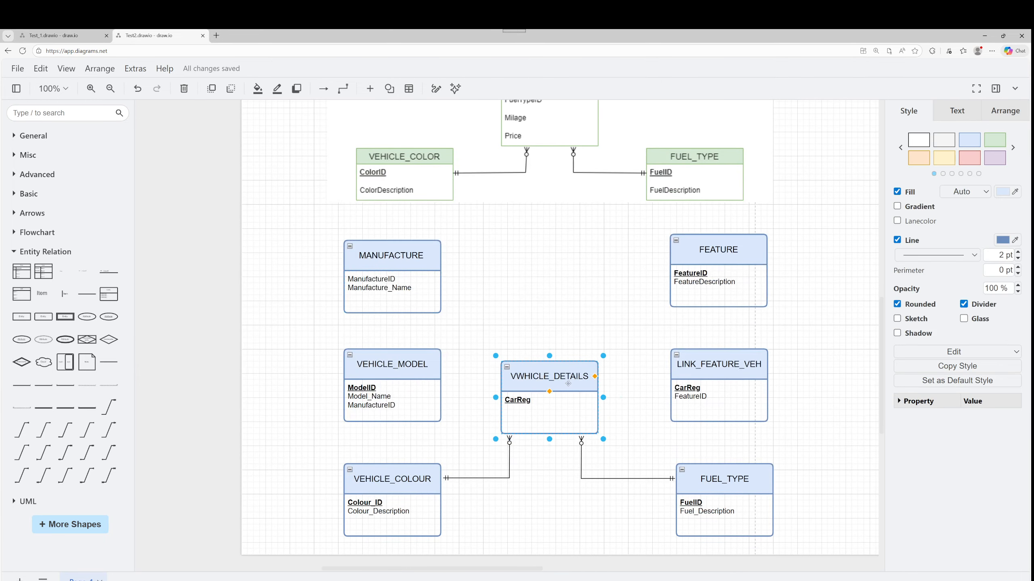
# Step: Try the green fill and outline style on the FEATURE entity and return it to the light blue style
pyautogui.click(718, 247)
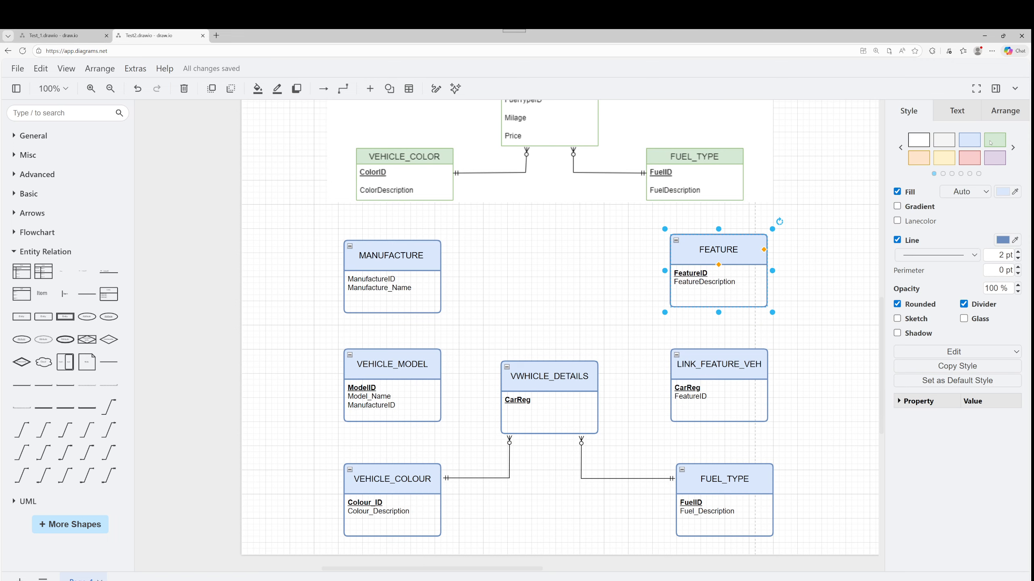
pyautogui.click(831, 314)
pyautogui.click(744, 253)
pyautogui.click(993, 144)
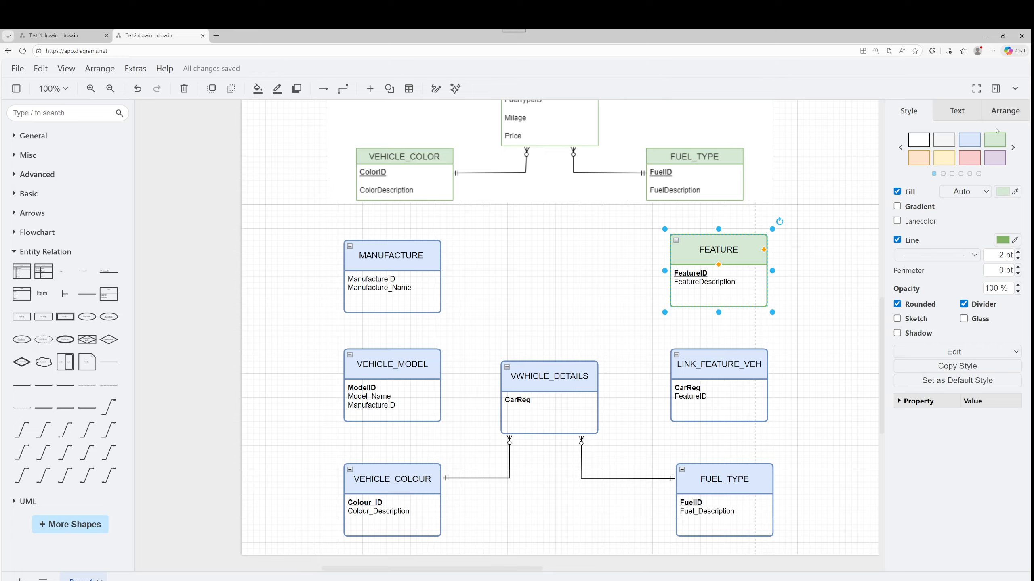
pyautogui.click(976, 140)
# Step: Add a sample Entity shape below the diagram and delete it again
pyautogui.scroll(-5, 700, 324)
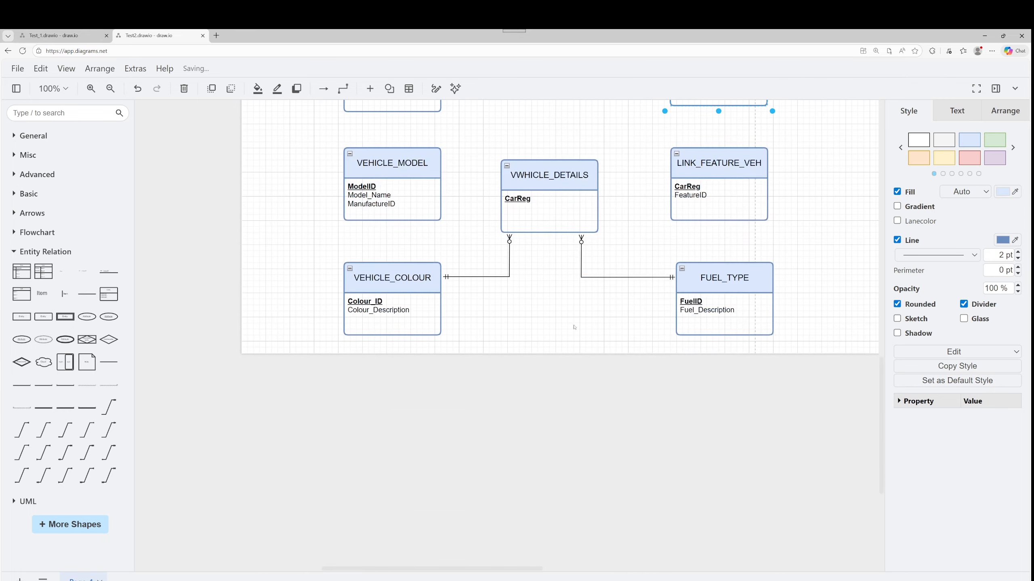
pyautogui.click(502, 347)
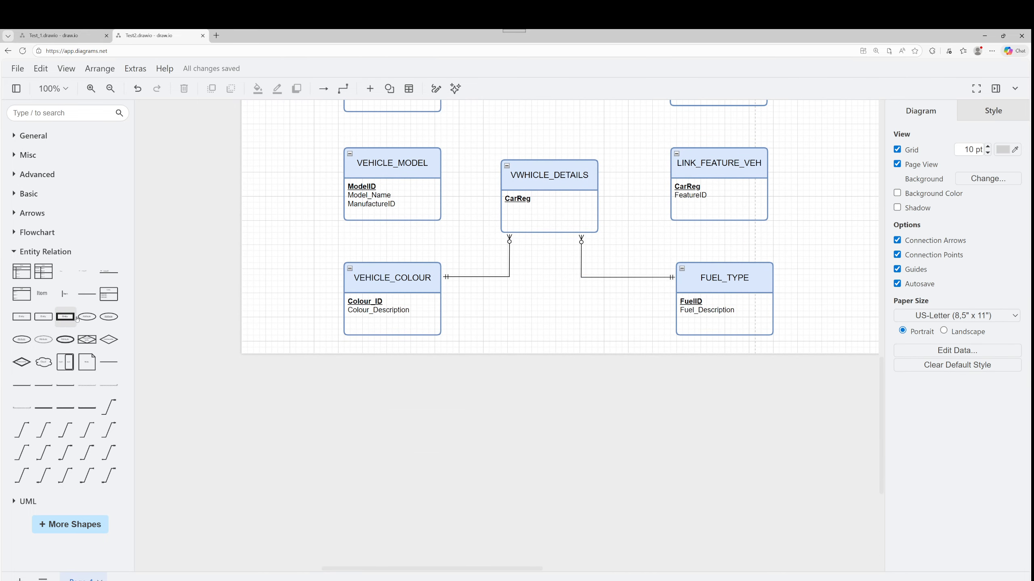
pyautogui.moveTo(102, 300); pyautogui.dragTo(523, 401)
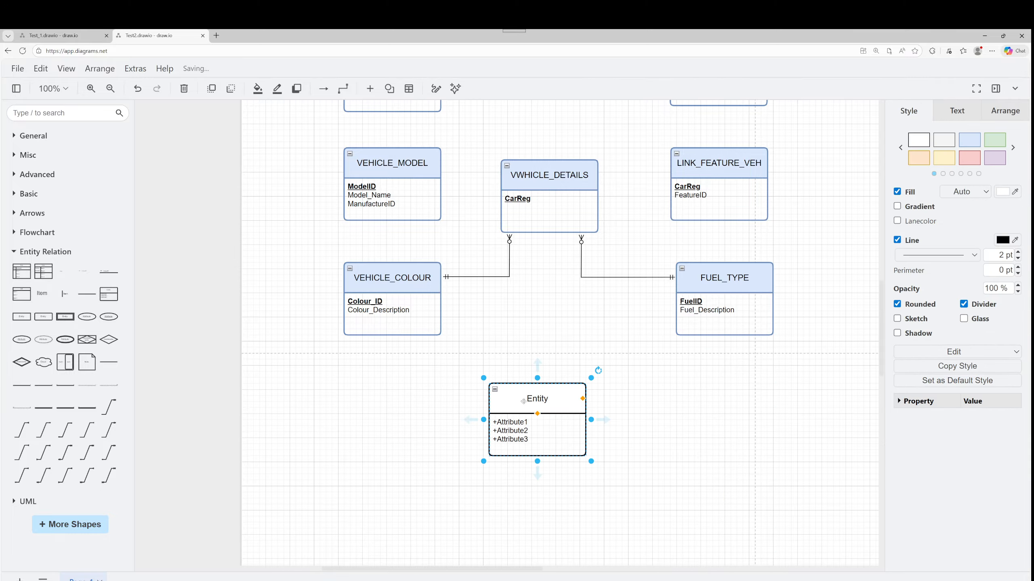
pyautogui.press('Delete')
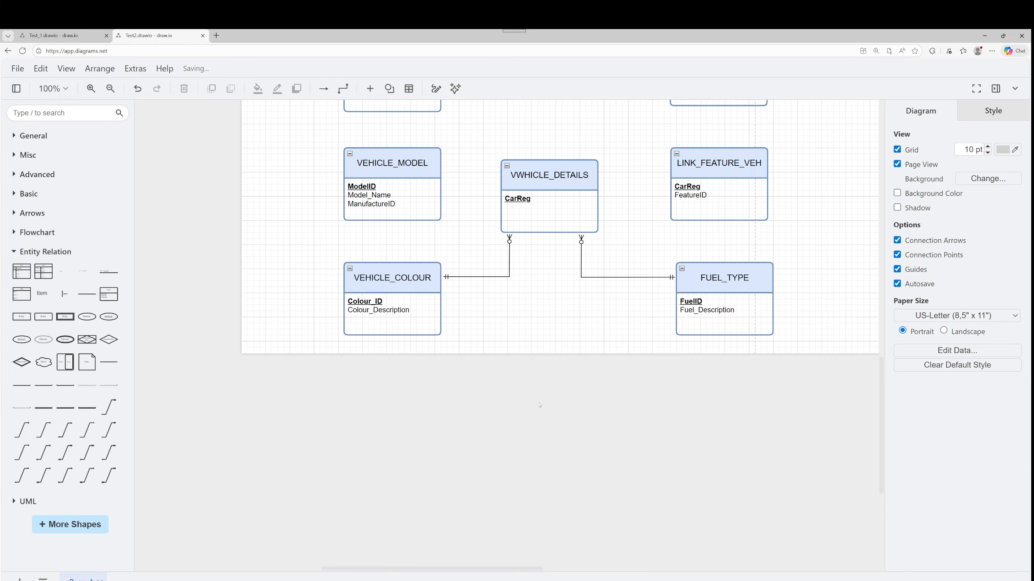
# Step: Switch to Snipping Tool, capture the whole screen with the rebuilt diagram in view, and return to the diagram
pyautogui.scroll(3, 539, 405)
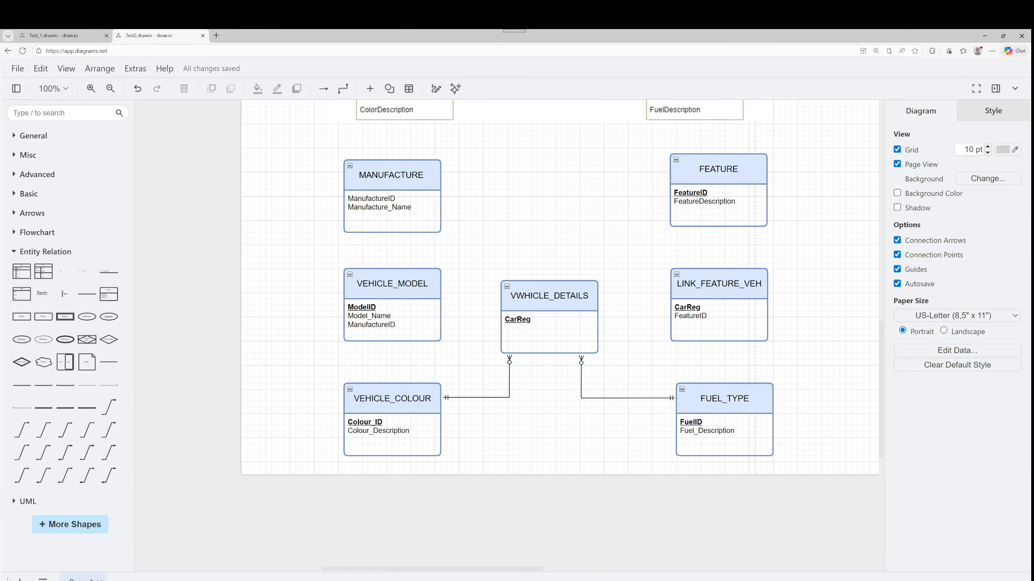
pyautogui.press('super')
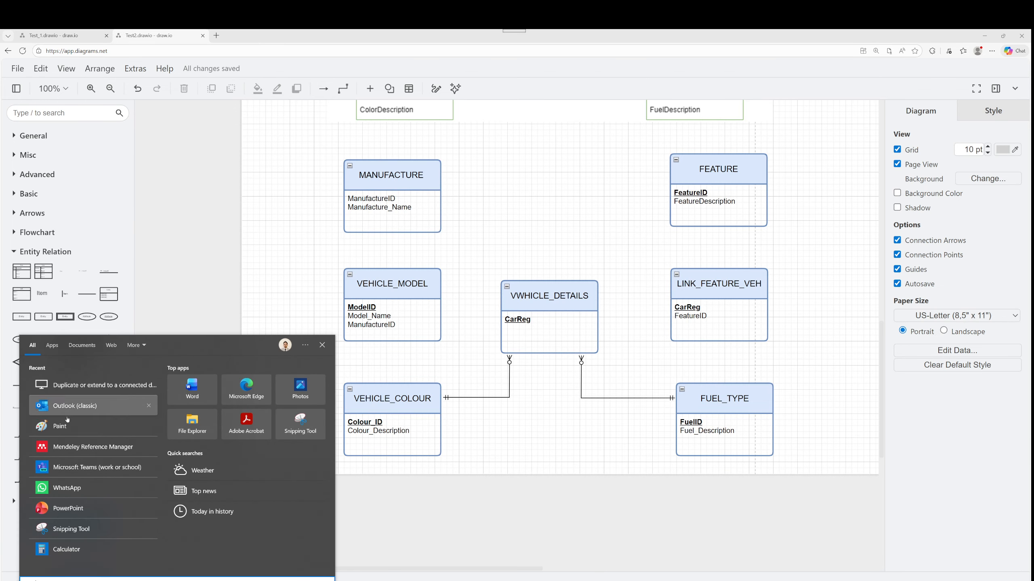
pyautogui.click(80, 532)
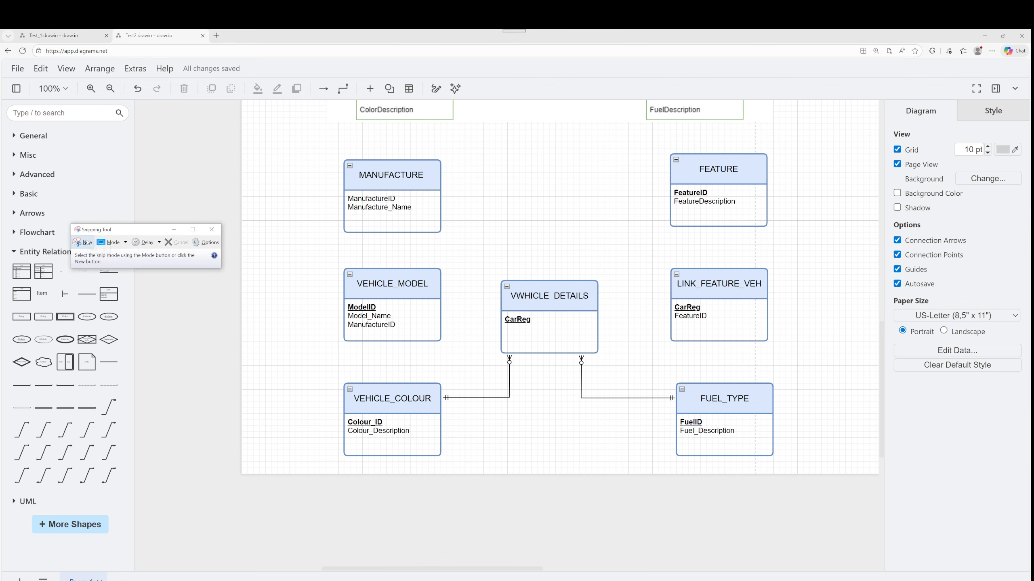
pyautogui.click(87, 243)
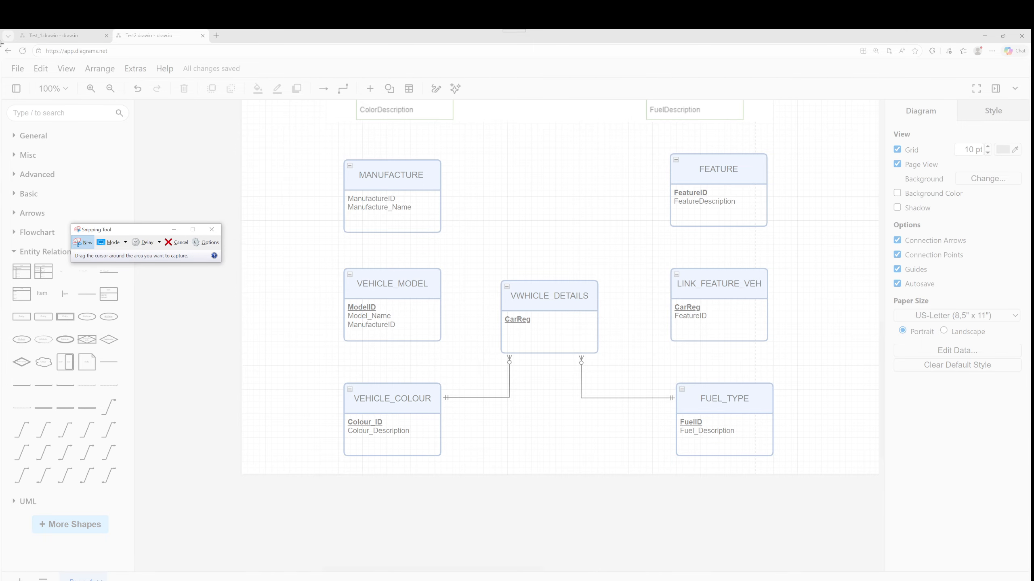
pyautogui.moveTo(1, 29); pyautogui.dragTo(1015, 570)
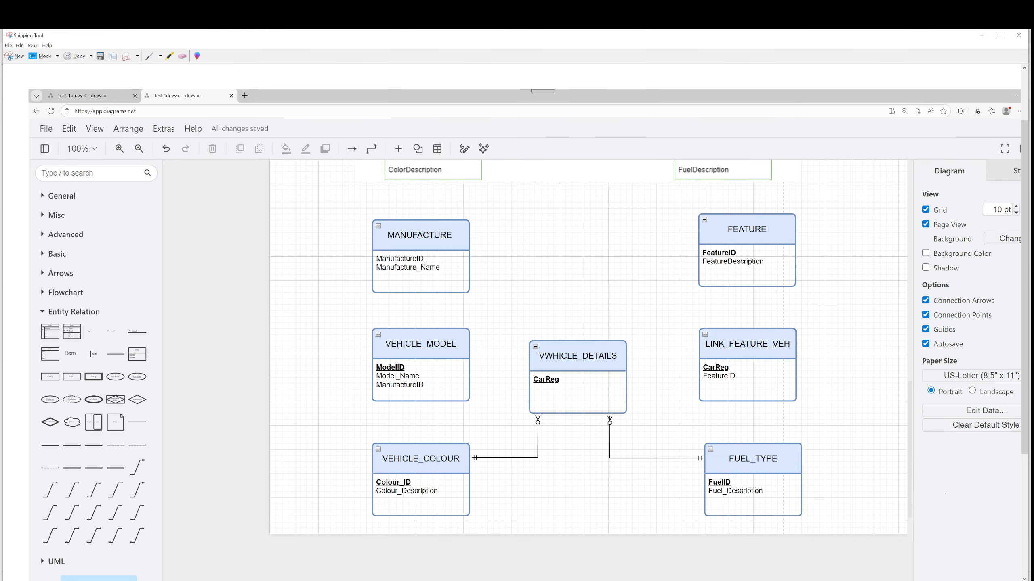
pyautogui.hotkey('alt', 'Tab')
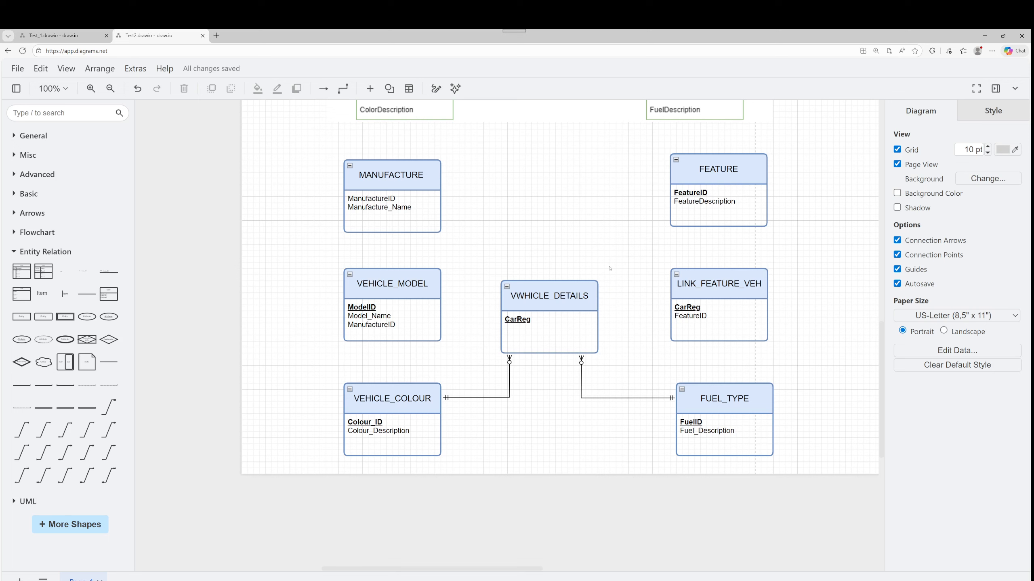
# Step: Shift the bend of the VEHICLE_COLOUR connector slightly and undo the stray connector looping around FUEL_TYPE
pyautogui.click(509, 377)
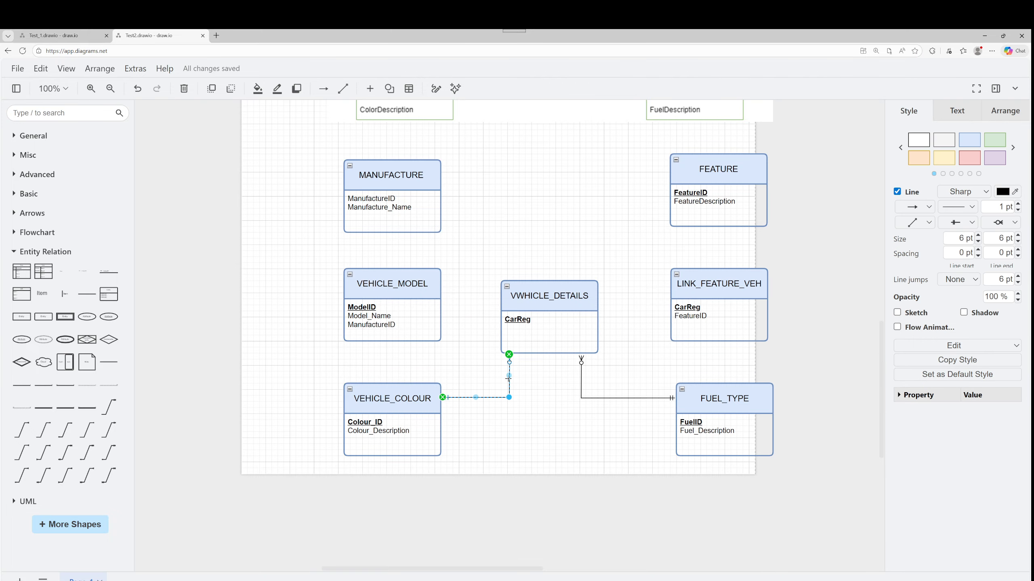
pyautogui.moveTo(507, 396); pyautogui.dragTo(508, 397)
pyautogui.moveTo(725, 371); pyautogui.dragTo(726, 389)
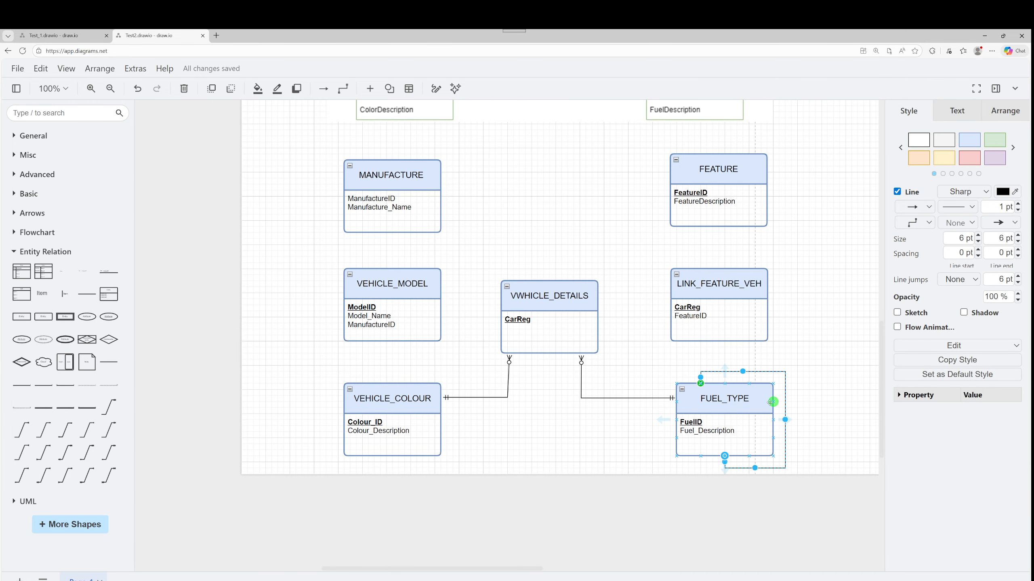
pyautogui.hotkey('ctrl', 'z')
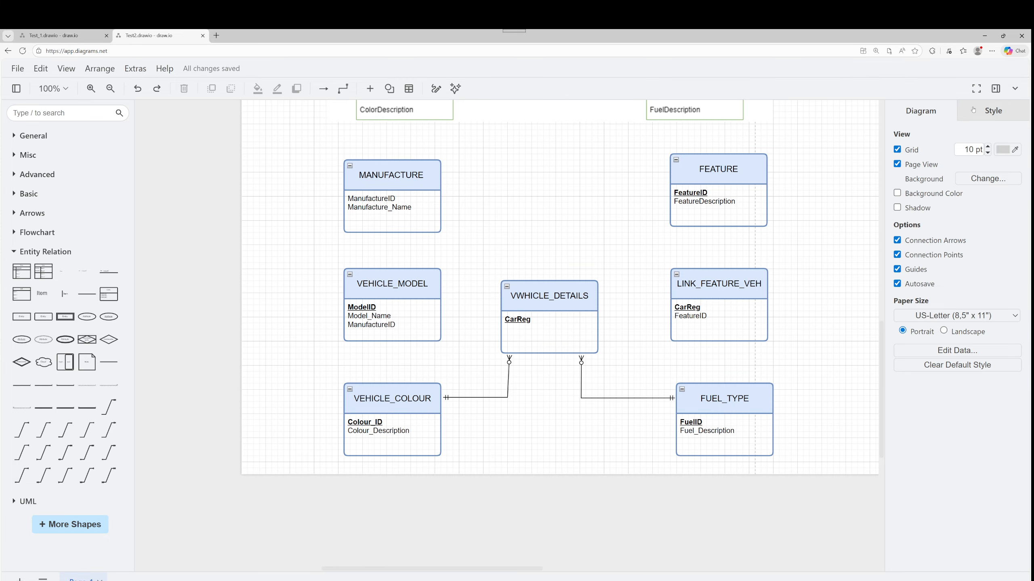
# Step: Add the text "Project one 2026" between the MANUFACTURE and FEATURE entities and widen its box to fit one line
pyautogui.doubleClick(525, 176)
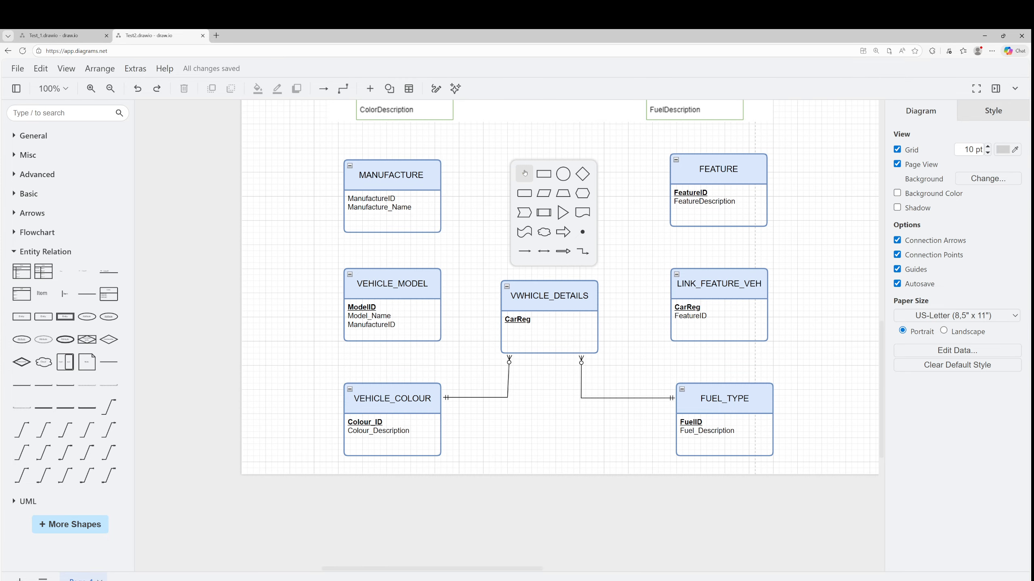
pyautogui.click(526, 174)
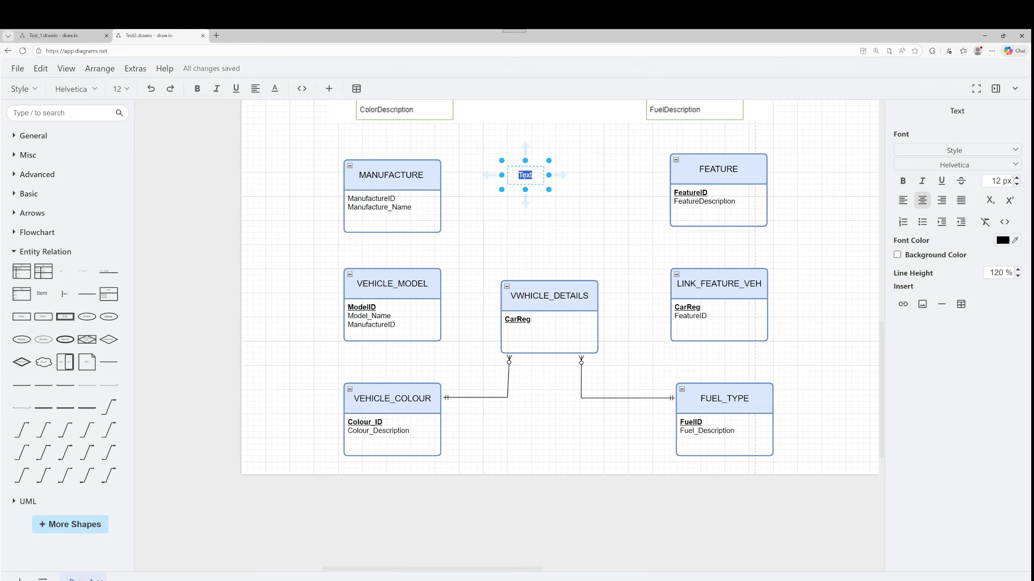
pyautogui.write('Project one 2026')
pyautogui.click(578, 170)
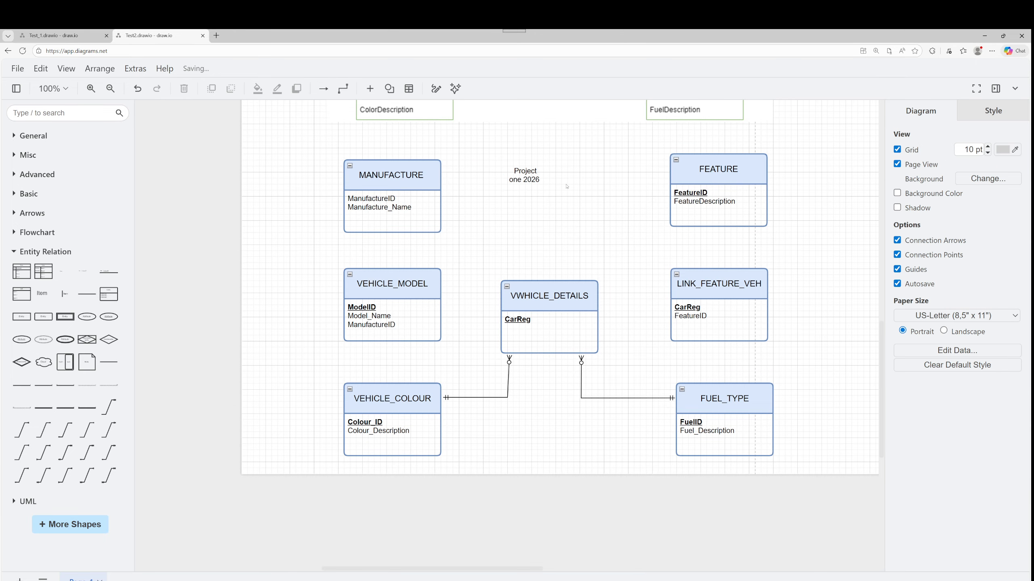
pyautogui.click(544, 182)
pyautogui.moveTo(545, 175); pyautogui.dragTo(580, 171)
pyautogui.doubleClick(534, 145)
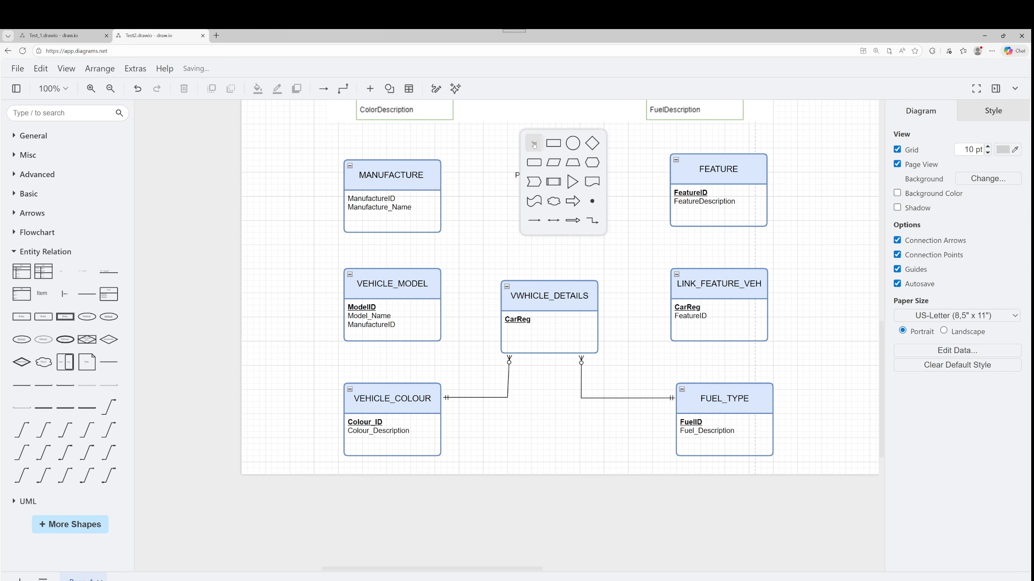
pyautogui.press('Escape')
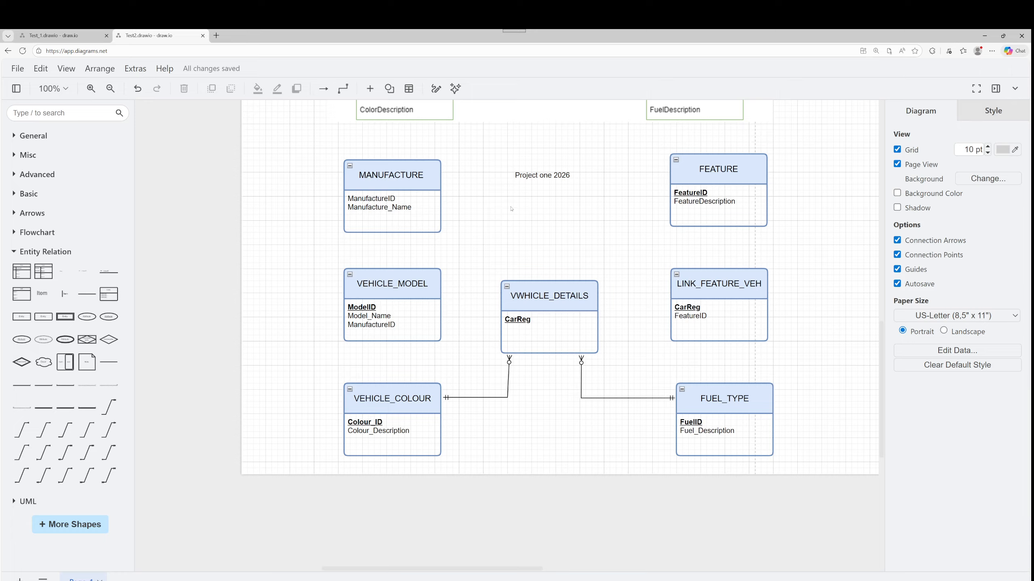
pyautogui.doubleClick(510, 219)
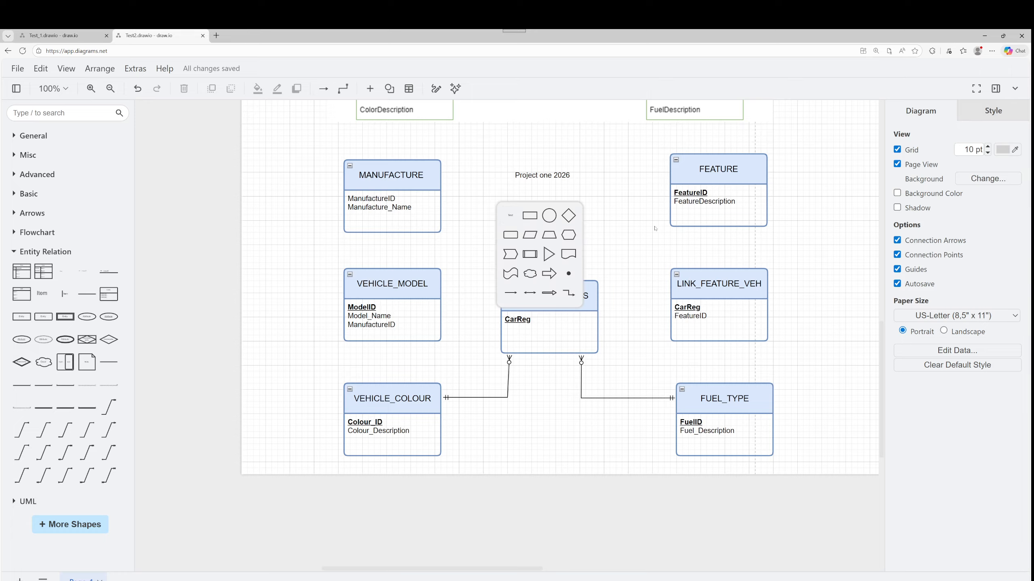
pyautogui.press('Escape')
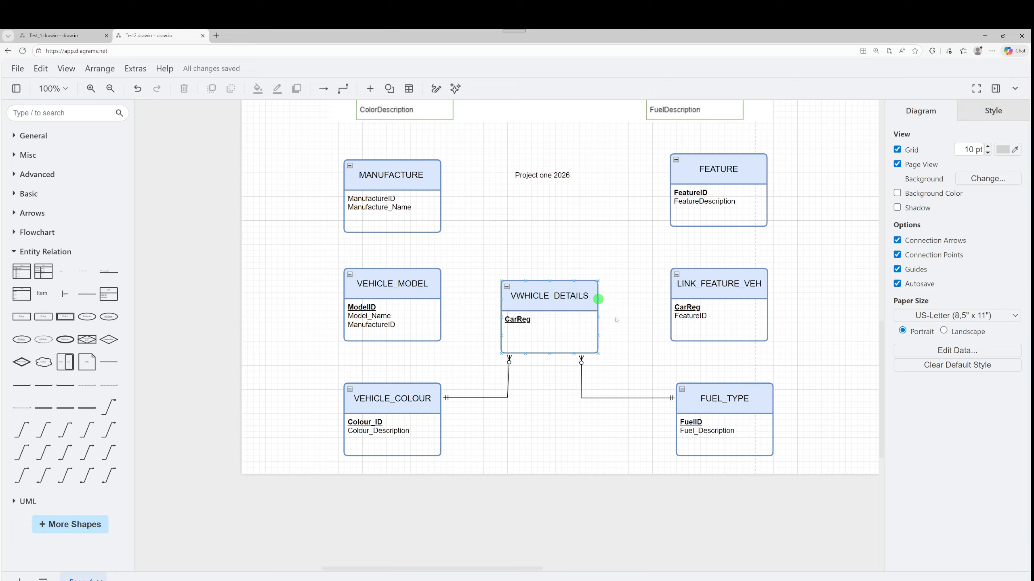
# Step: Add a text label on the connector between VWHICLE_DETAILS and FUEL_TYPE and delete it again
pyautogui.doubleClick(624, 398)
pyautogui.click(592, 420)
pyautogui.click(625, 398)
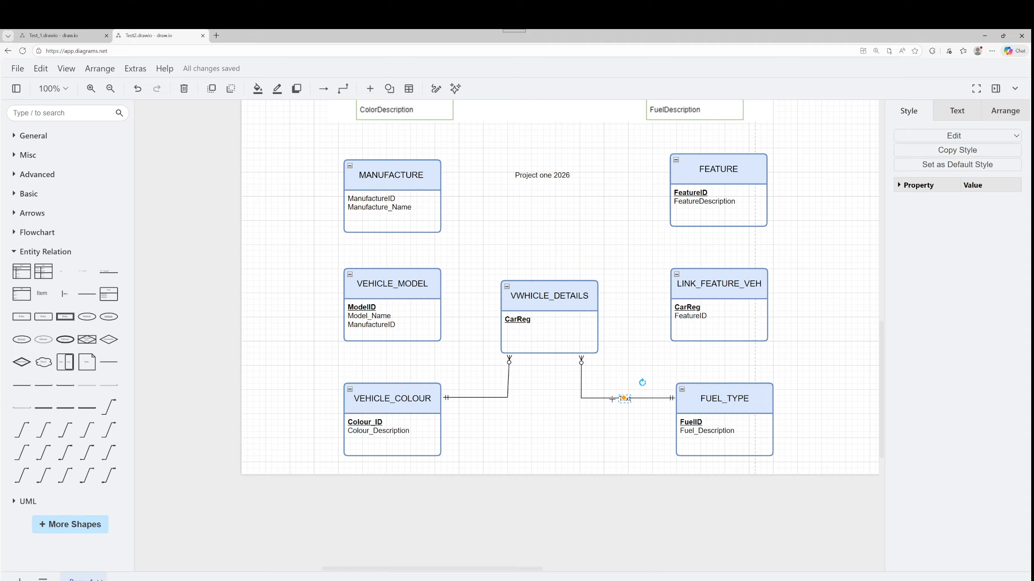
pyautogui.press('Delete')
# Step: Try out a small diamond shape on the horizontal part of the FUEL_TYPE connector and delete it again
pyautogui.doubleClick(611, 387)
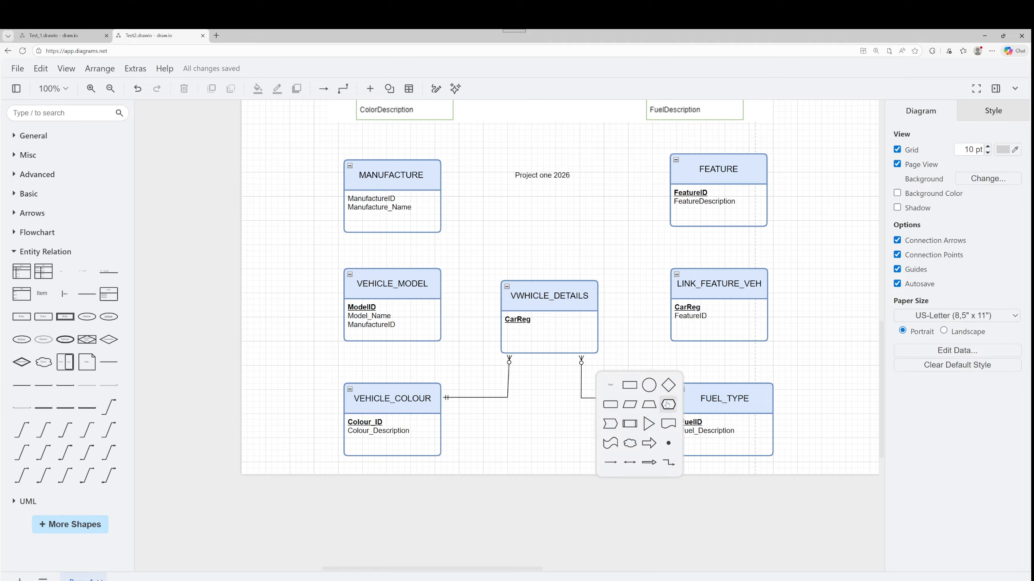
pyautogui.click(667, 386)
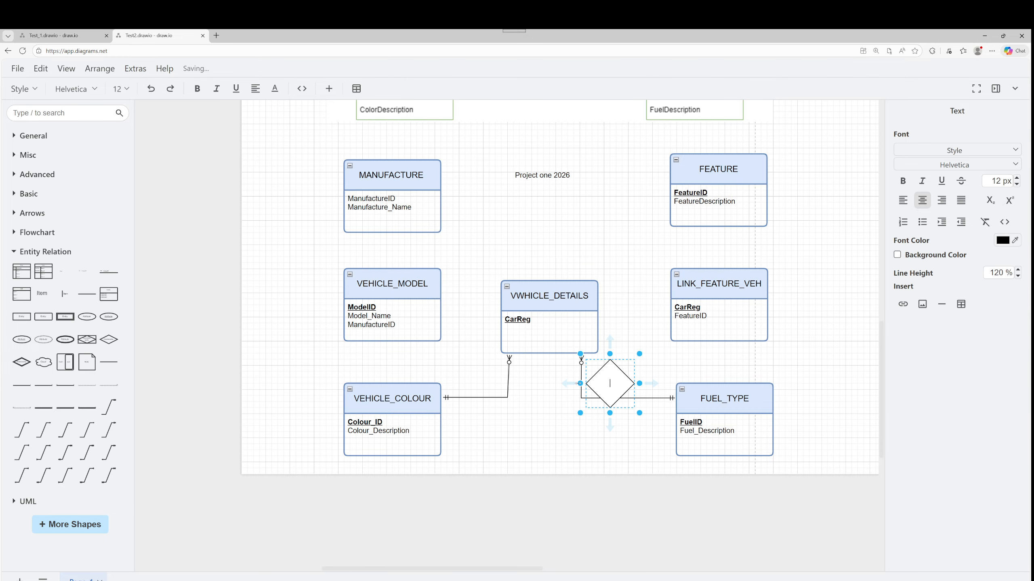
pyautogui.moveTo(580, 383); pyautogui.dragTo(626, 397)
pyautogui.moveTo(626, 417)
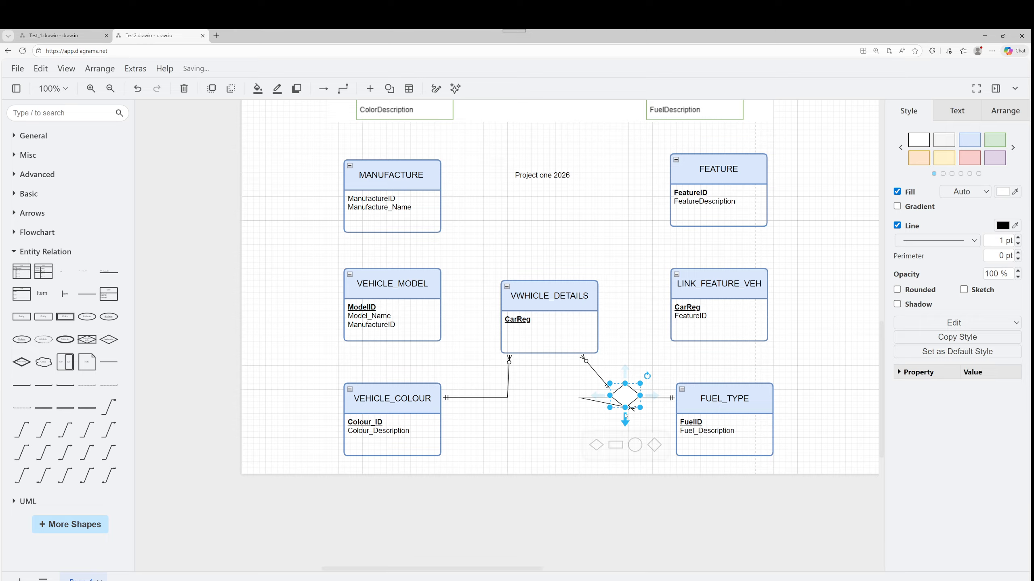
pyautogui.hotkey('ctrl', 'z')
pyautogui.click(584, 425)
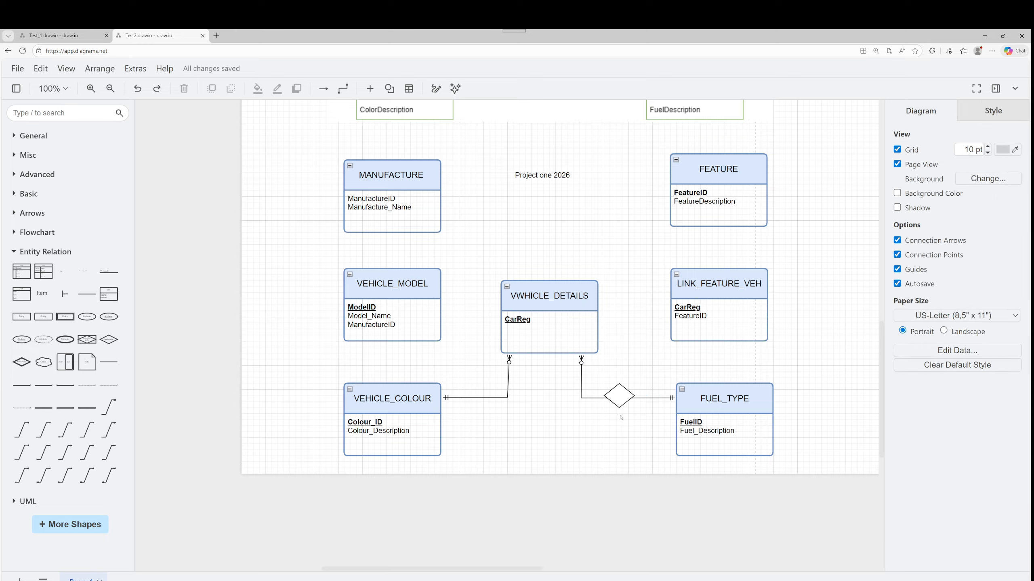
pyautogui.click(617, 392)
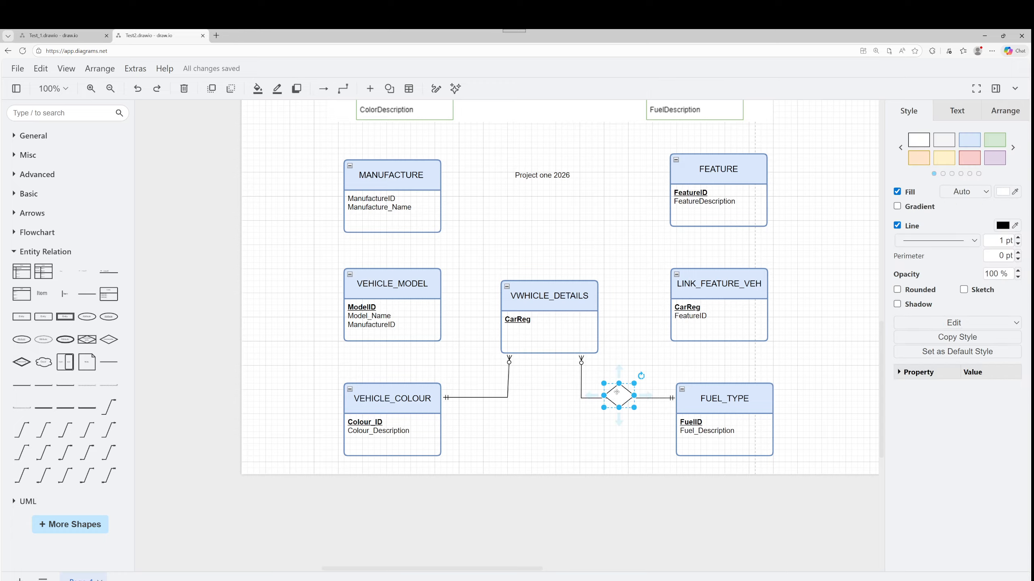
pyautogui.press('Delete')
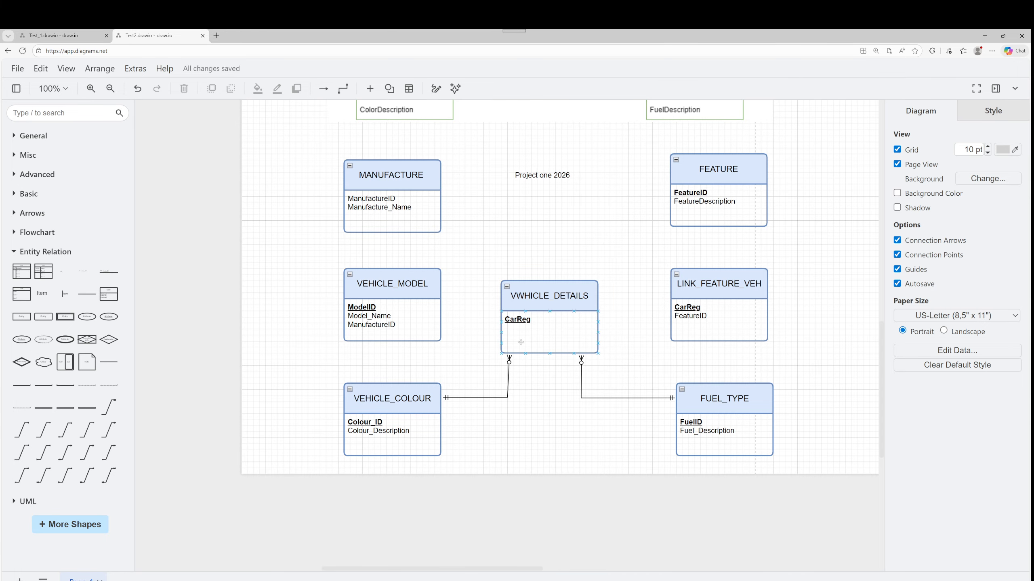